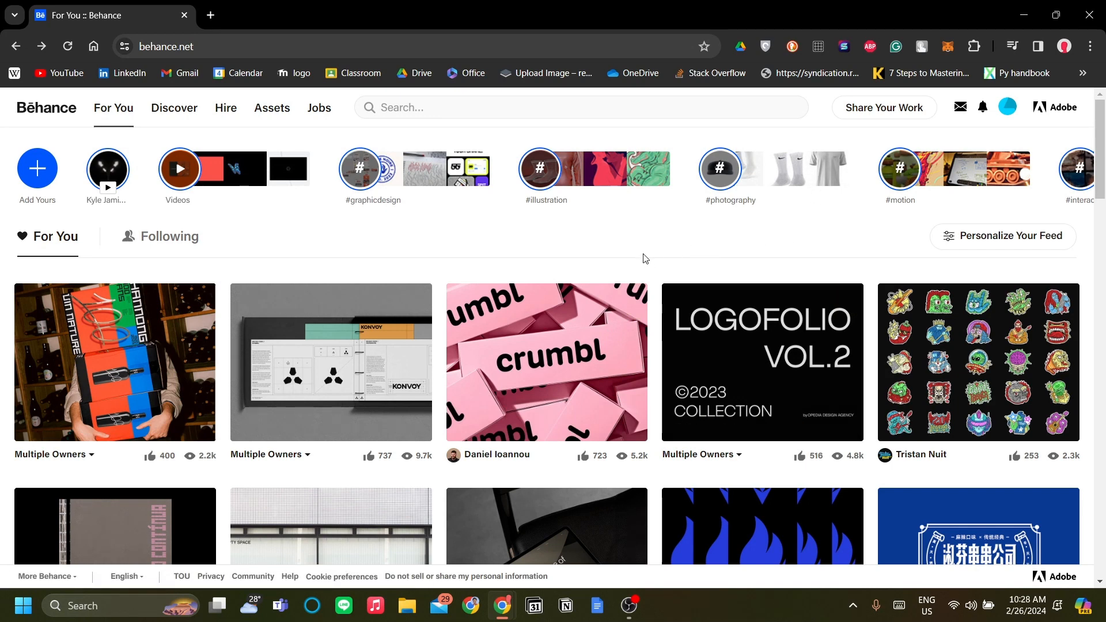
# - Browse the project covers in the For You feed
pyautogui.scroll(-1, 616, 254)
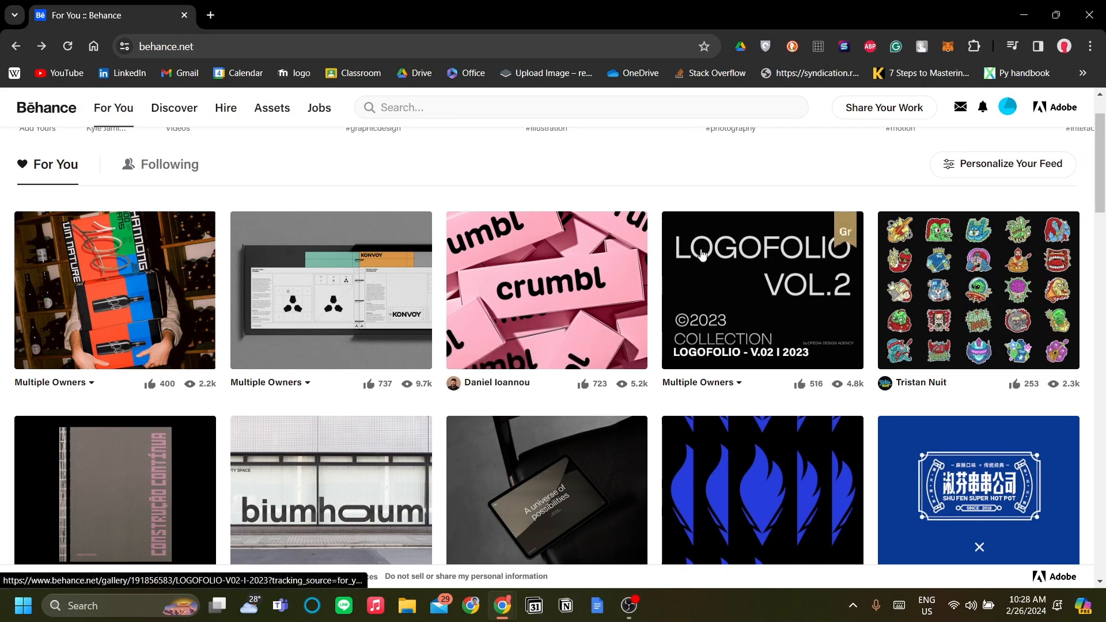
pyautogui.scroll(-2, 687, 249)
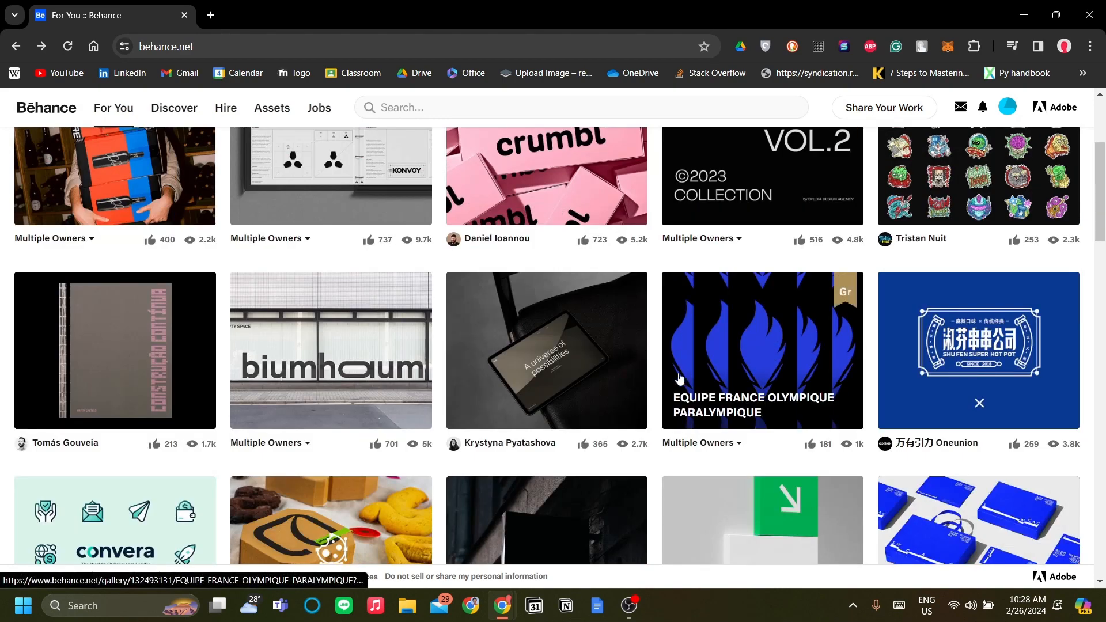
pyautogui.scroll(3, 414, 341)
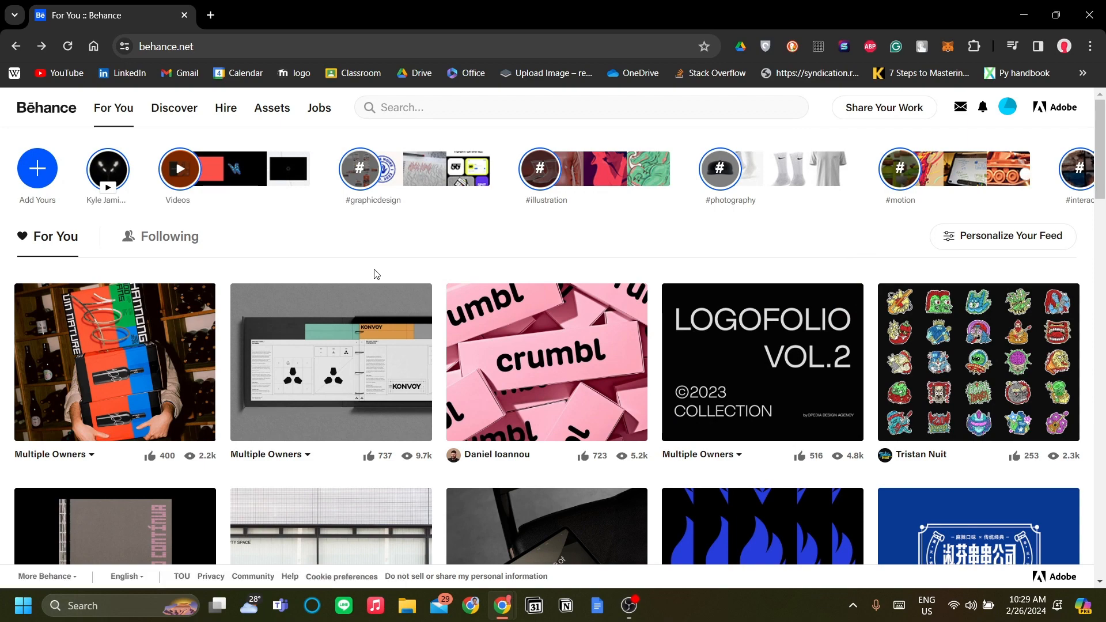
pyautogui.scroll(-2, 391, 254)
pyautogui.scroll(2, 391, 254)
pyautogui.moveTo(858, 107)
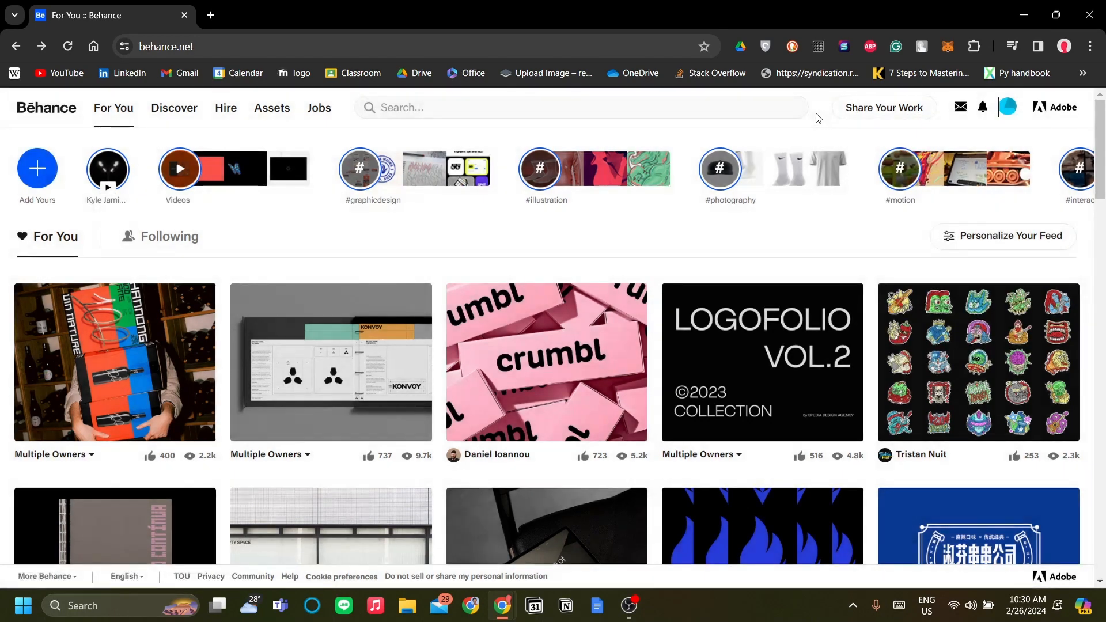
pyautogui.scroll(-3, 845, 205)
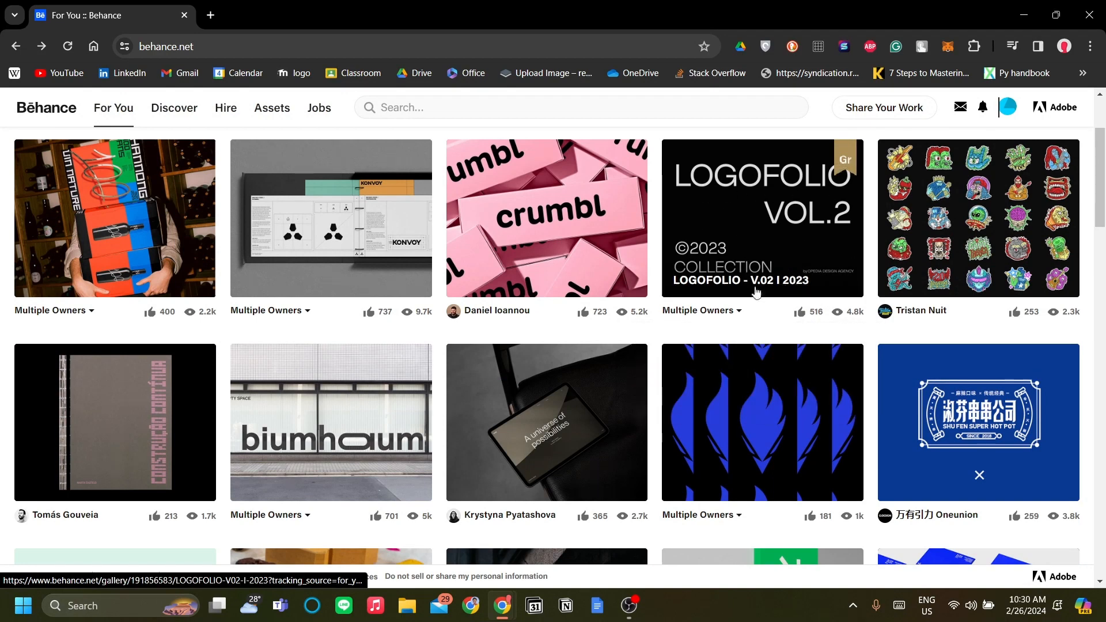
pyautogui.scroll(1, 787, 270)
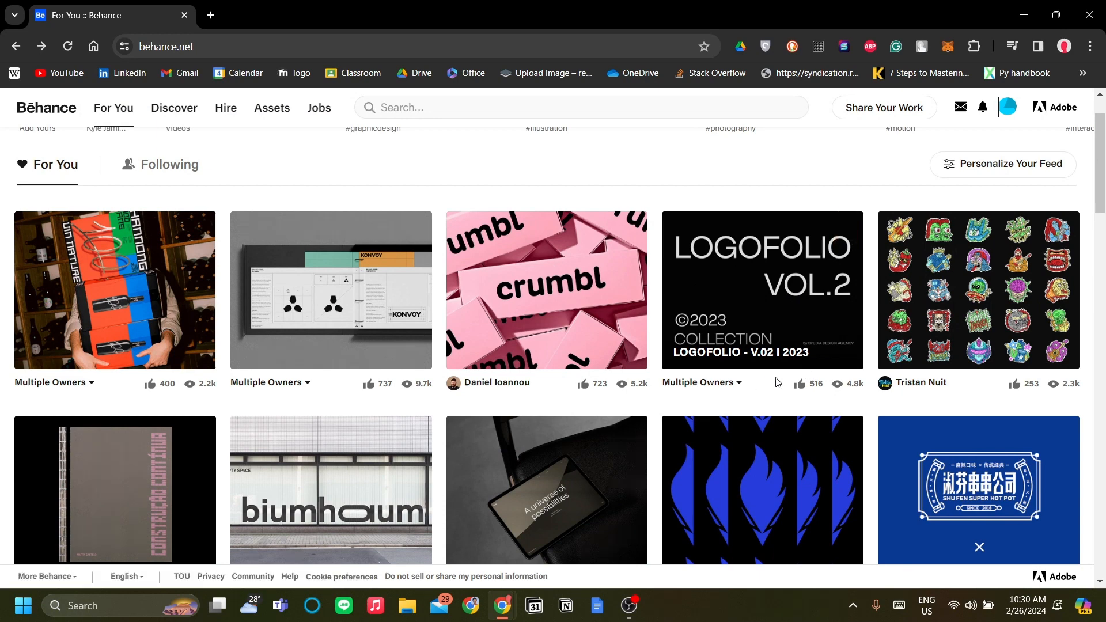
pyautogui.scroll(1, 818, 272)
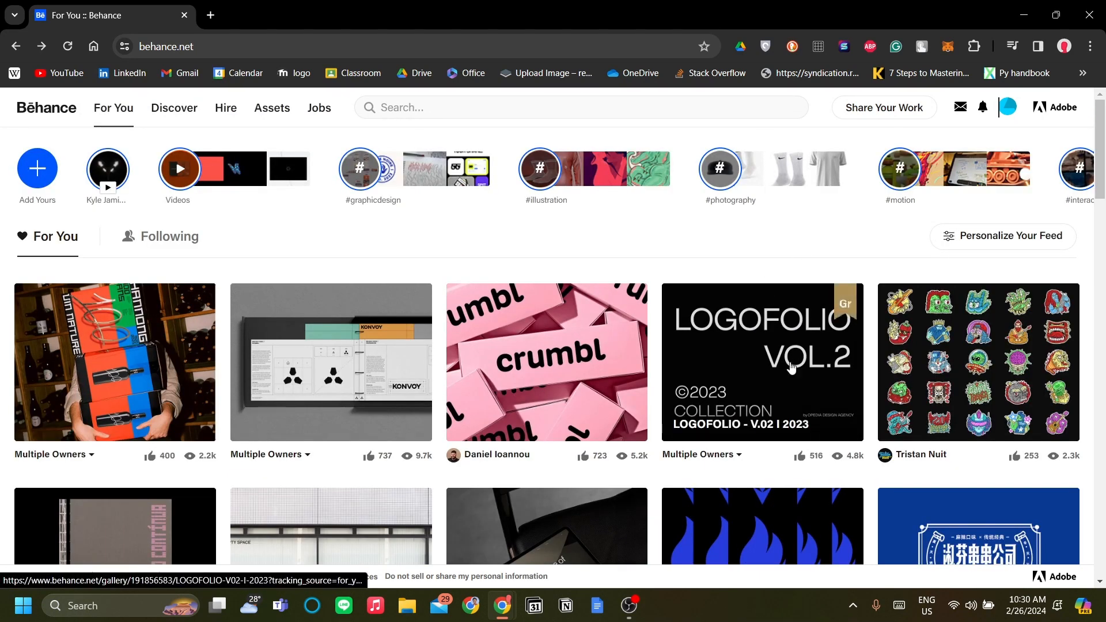
pyautogui.scroll(-1, 791, 367)
pyautogui.scroll(1, 786, 383)
# - Start sharing a new project as a complete case study and look over the available content types
pyautogui.click(884, 108)
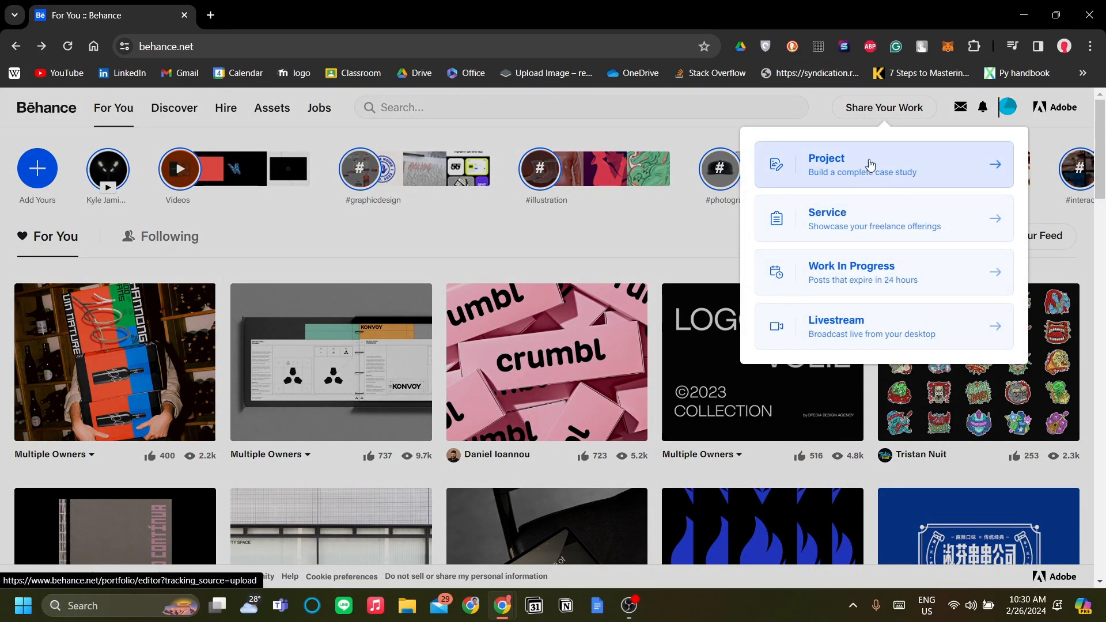
pyautogui.click(935, 182)
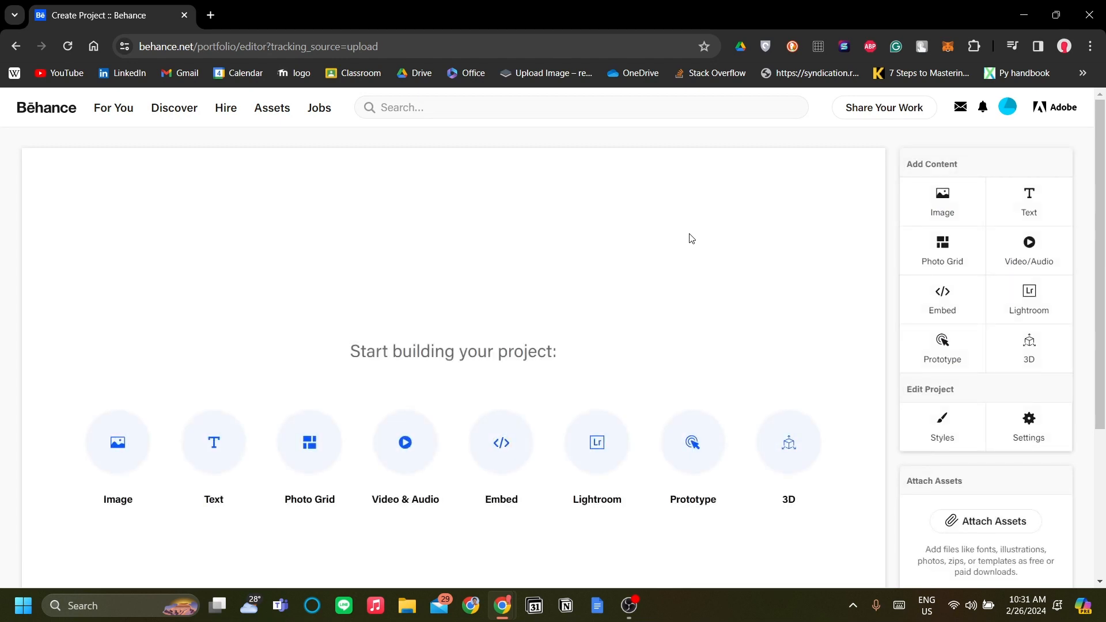
pyautogui.scroll(-1, 728, 277)
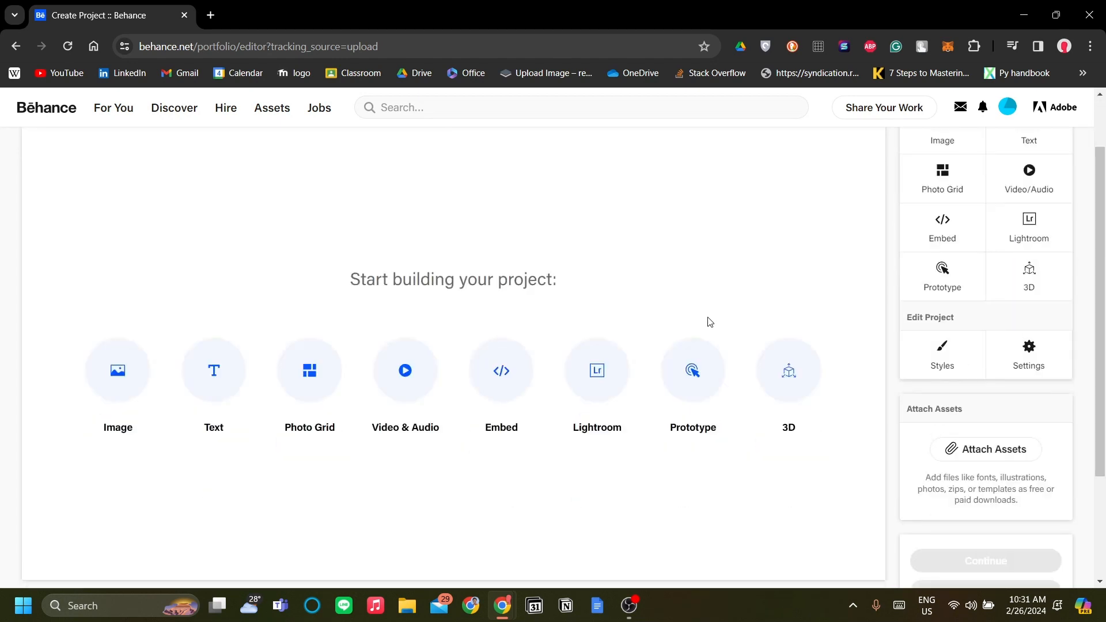
pyautogui.scroll(1, 710, 322)
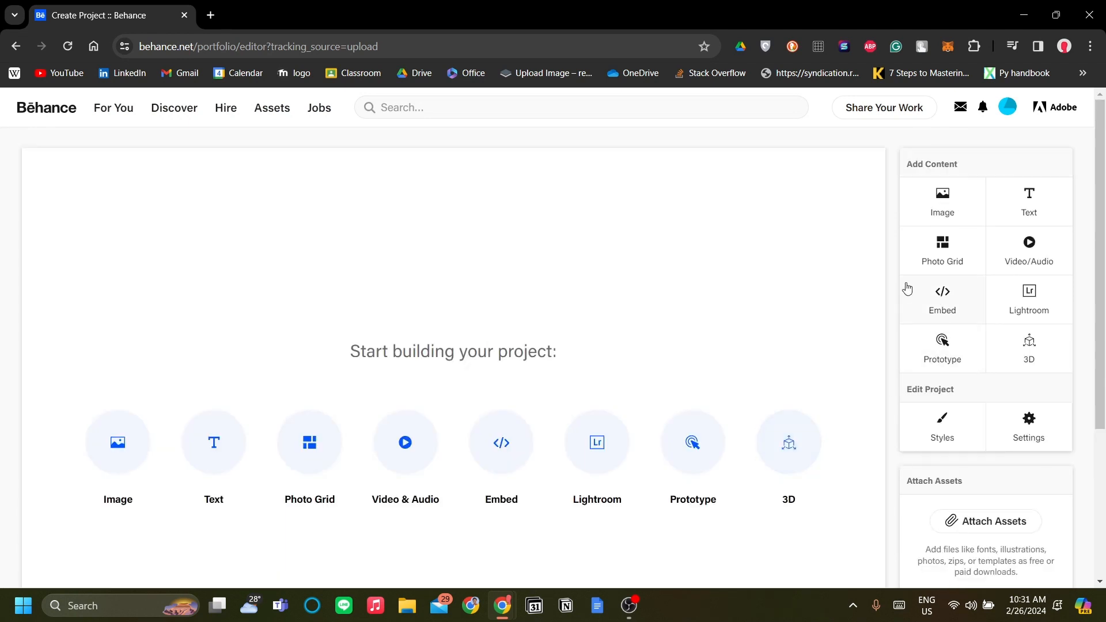
pyautogui.scroll(-1, 831, 357)
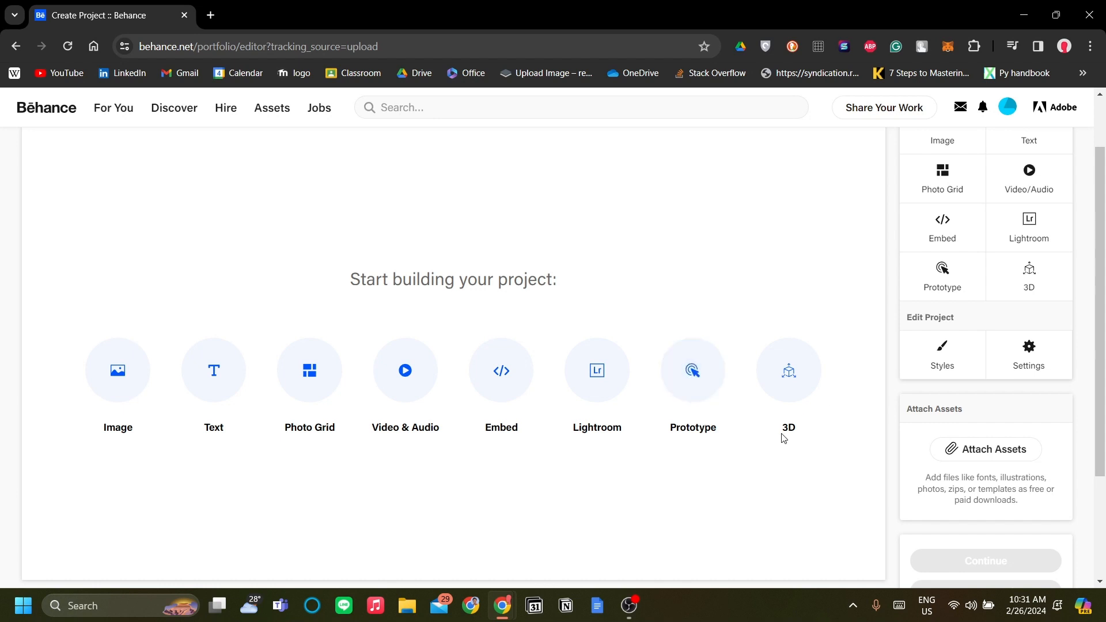
pyautogui.scroll(2, 639, 416)
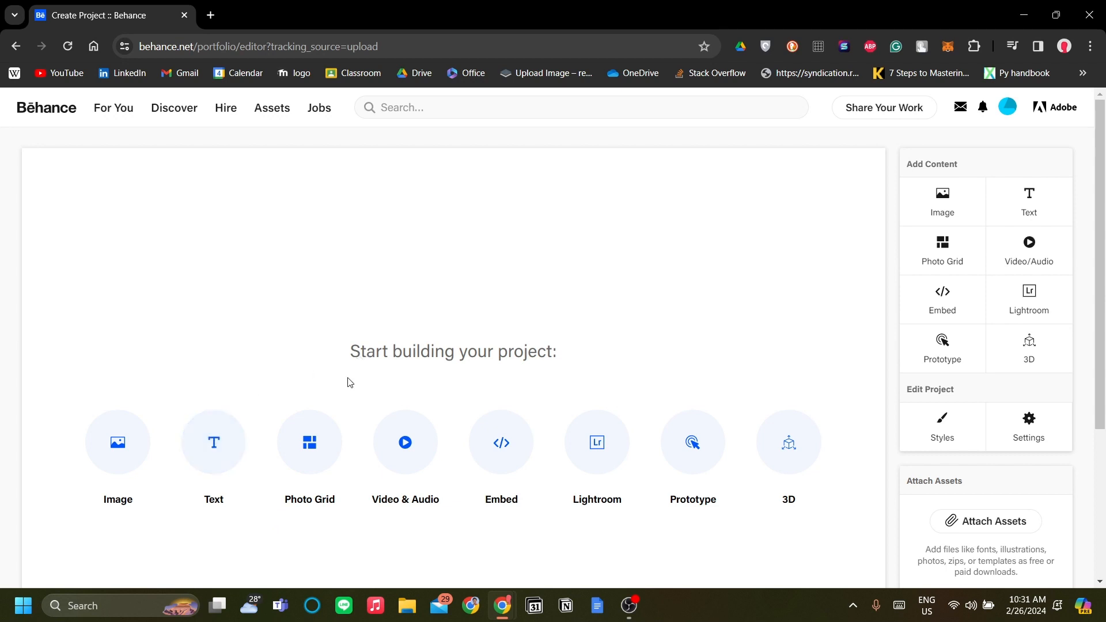
# - Add a text block reading "Portofolio" to the blank project
pyautogui.click(212, 444)
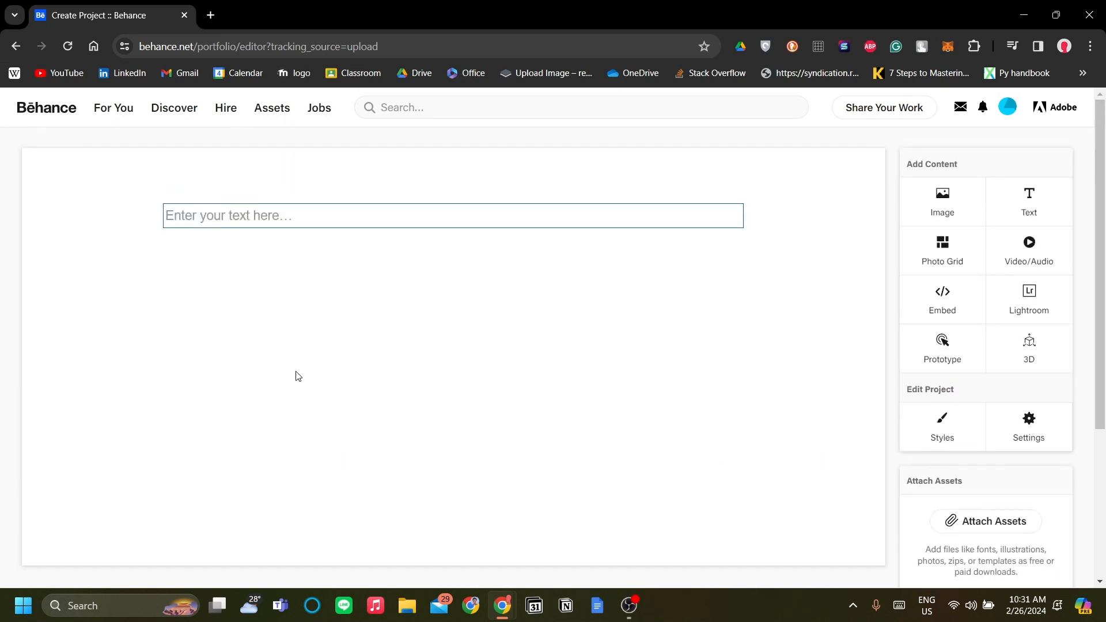
pyautogui.write('Portofolio')
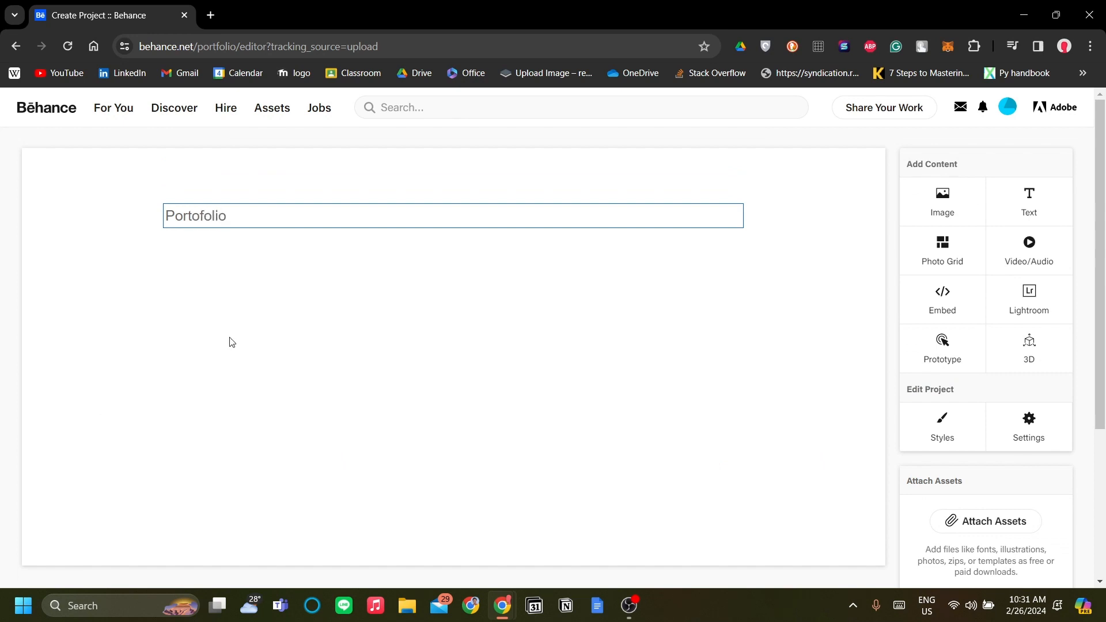
pyautogui.hotkey('ctrl', 'a')
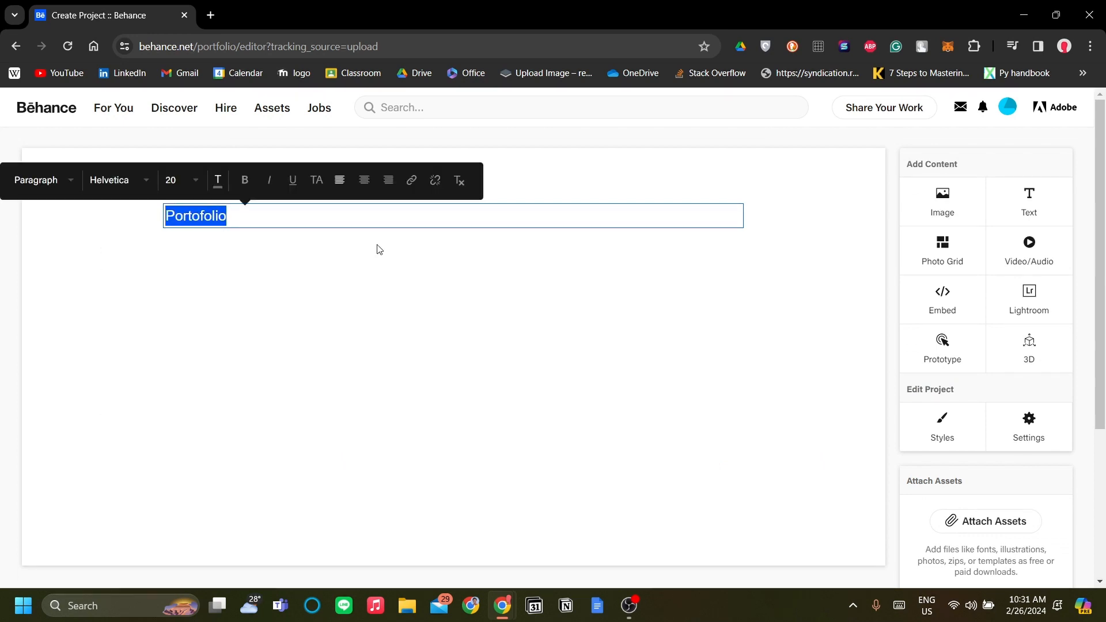
pyautogui.click(497, 384)
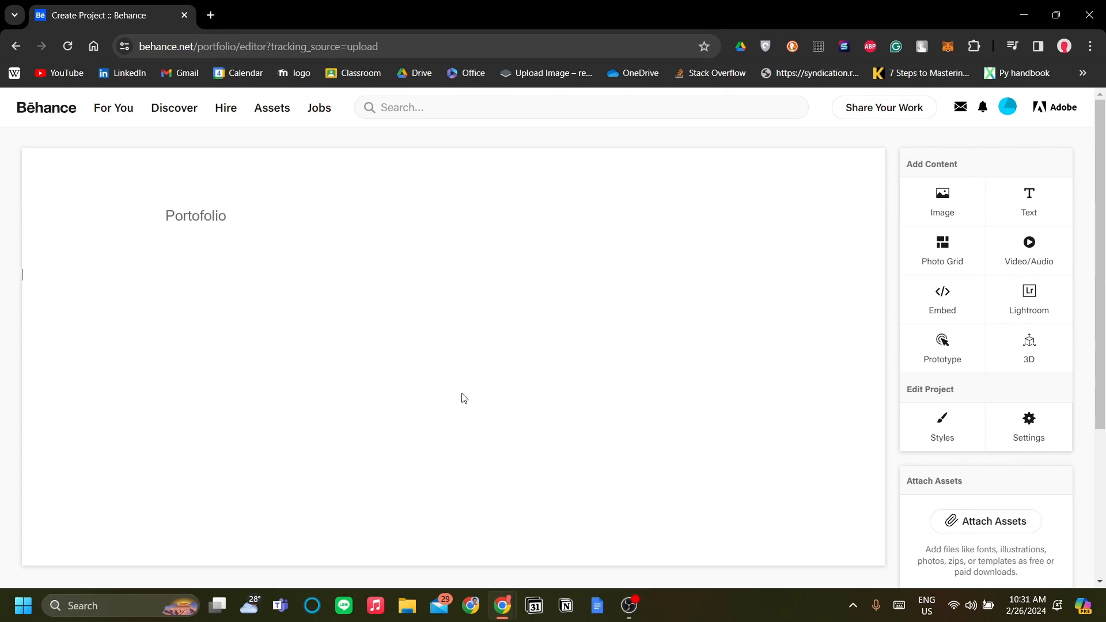
# - Set the "Portofolio" text to size 30 and make it bold
pyautogui.click(228, 214)
pyautogui.hotkey('ctrl', 'a')
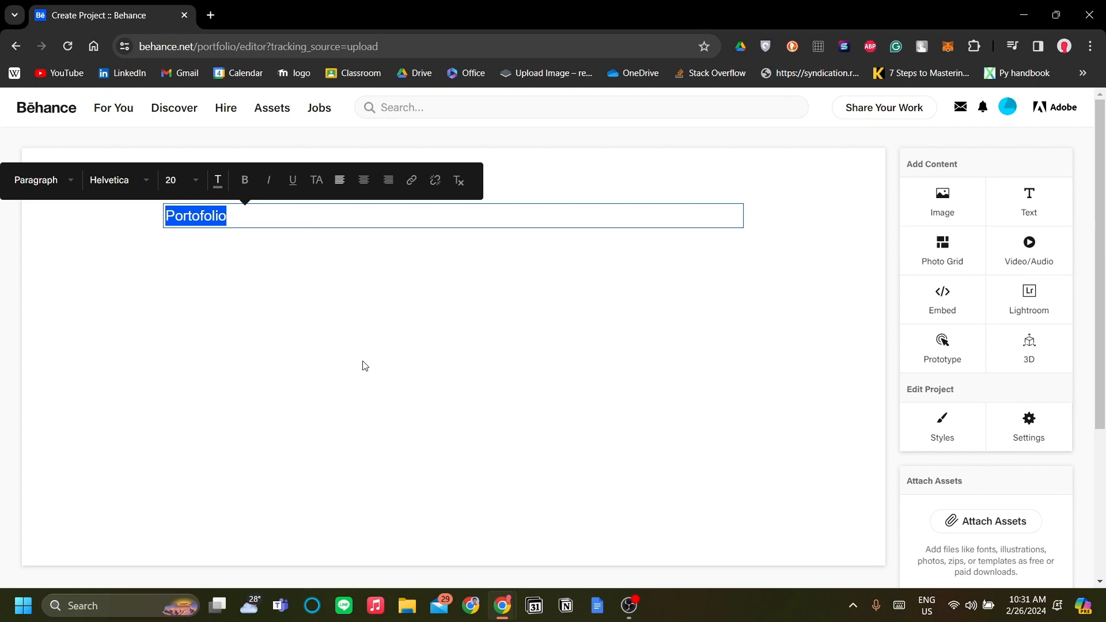
pyautogui.click(184, 185)
pyautogui.scroll(-6, 219, 311)
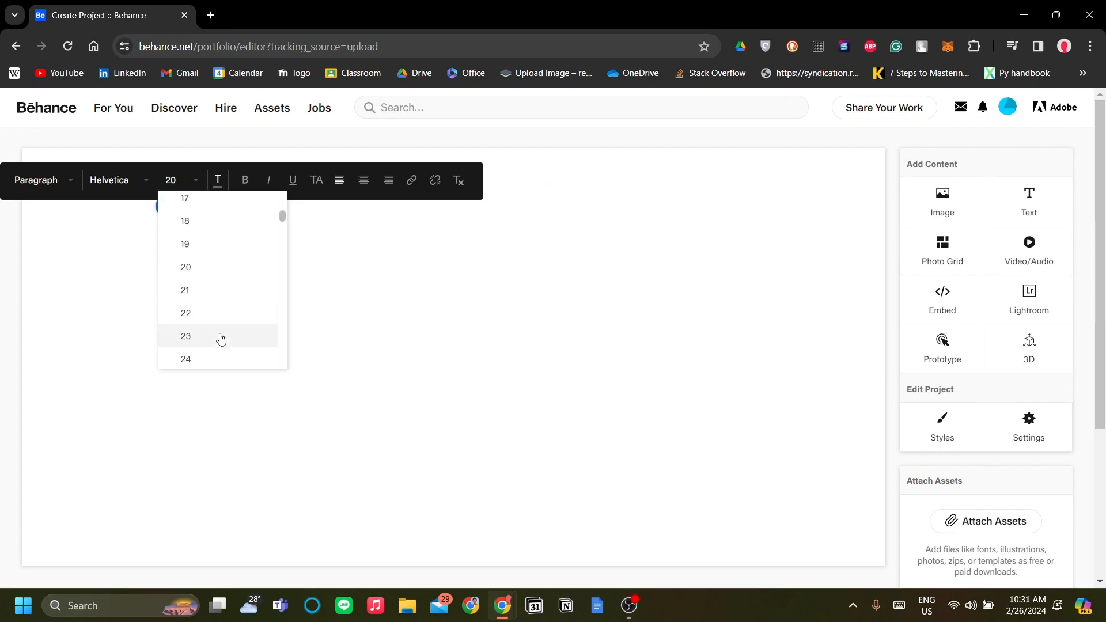
pyautogui.click(217, 350)
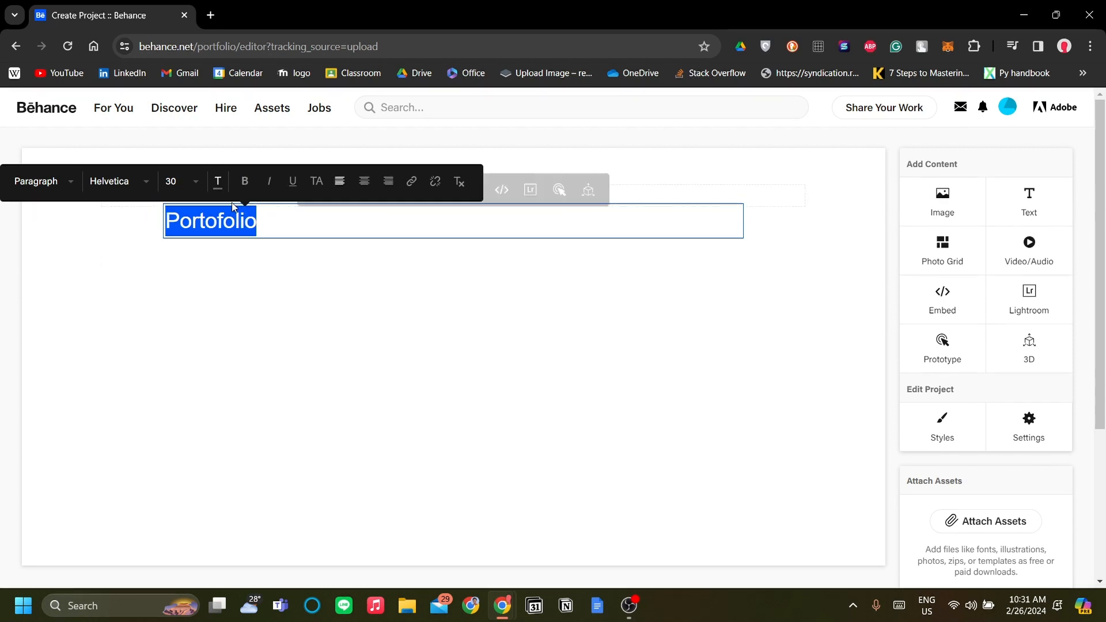
pyautogui.click(246, 186)
pyautogui.click(360, 313)
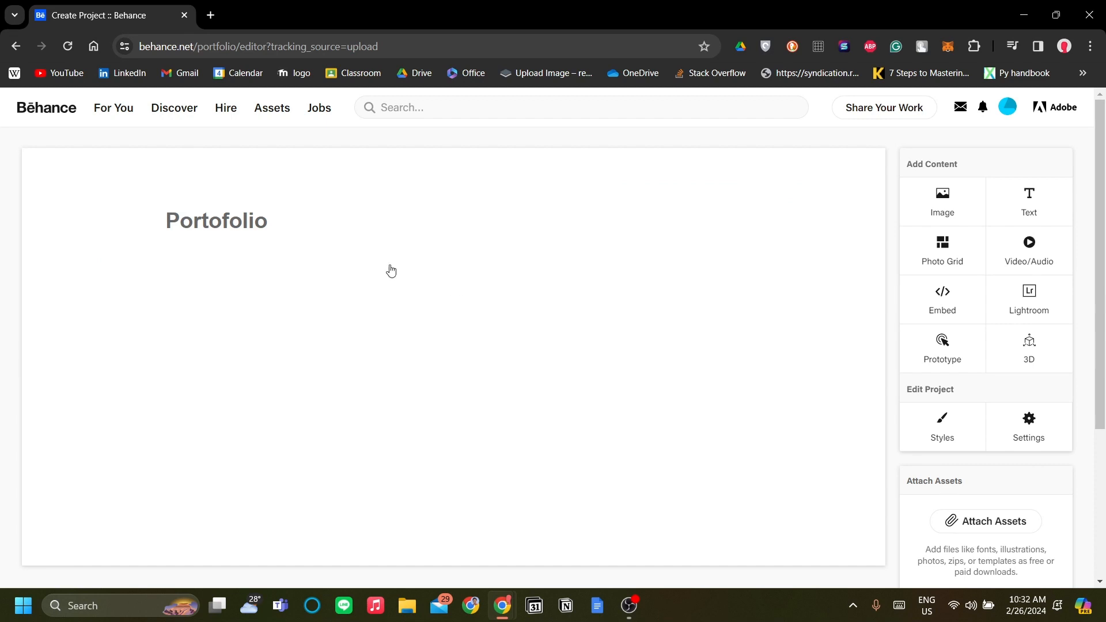
# - Change the colour of the "Portofolio" text to black, 000000
pyautogui.click(245, 225)
pyautogui.doubleClick(287, 232)
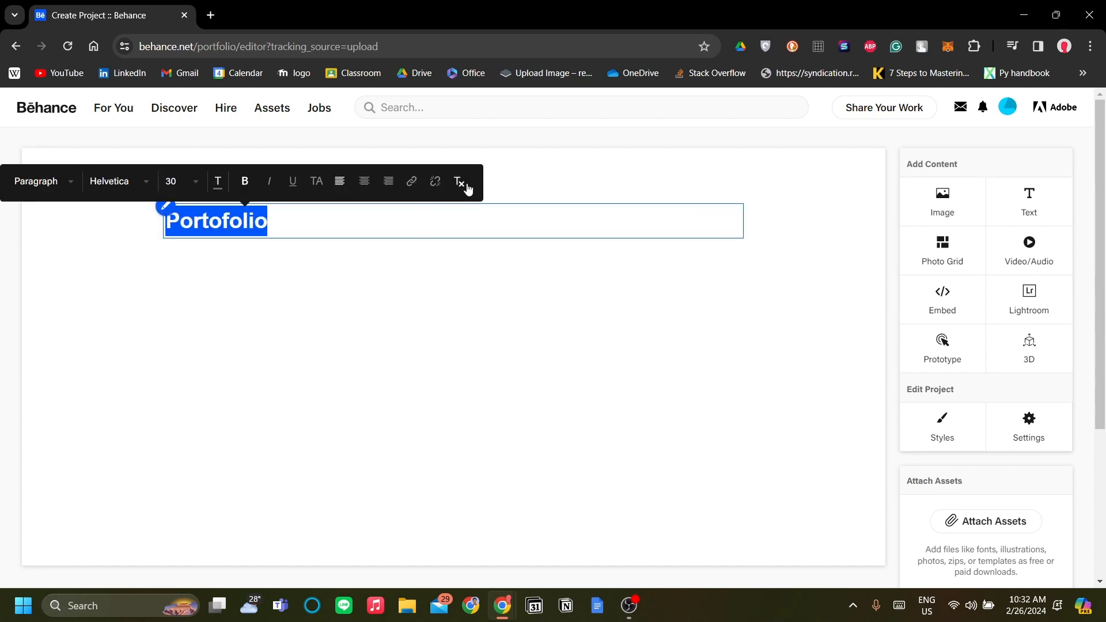
pyautogui.click(217, 181)
pyautogui.moveTo(258, 165); pyautogui.dragTo(239, 205)
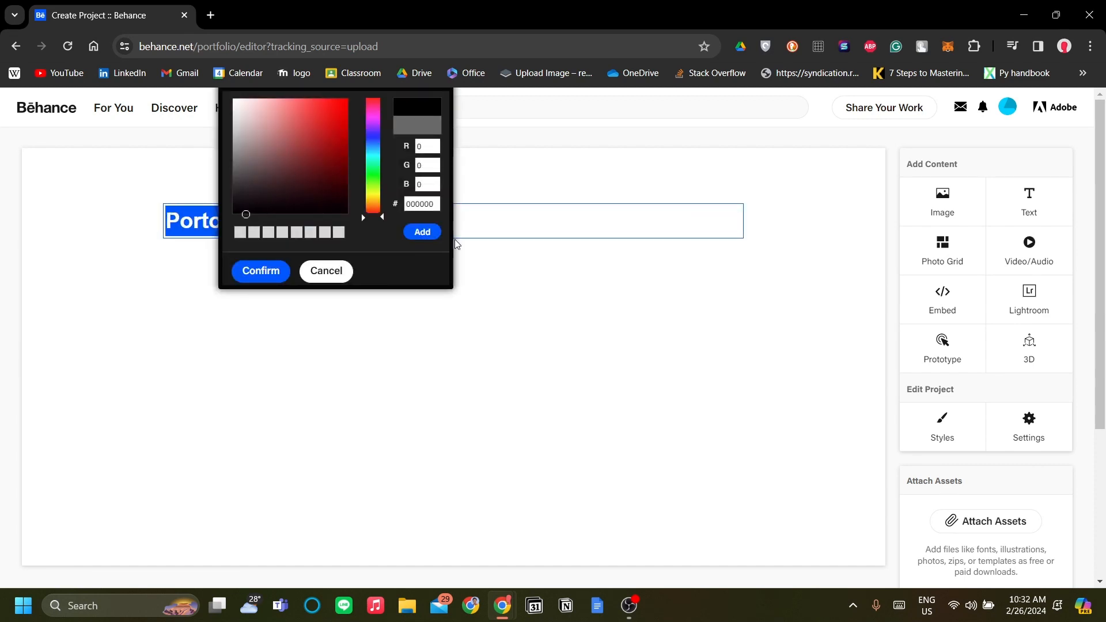
pyautogui.click(423, 231)
pyautogui.click(476, 326)
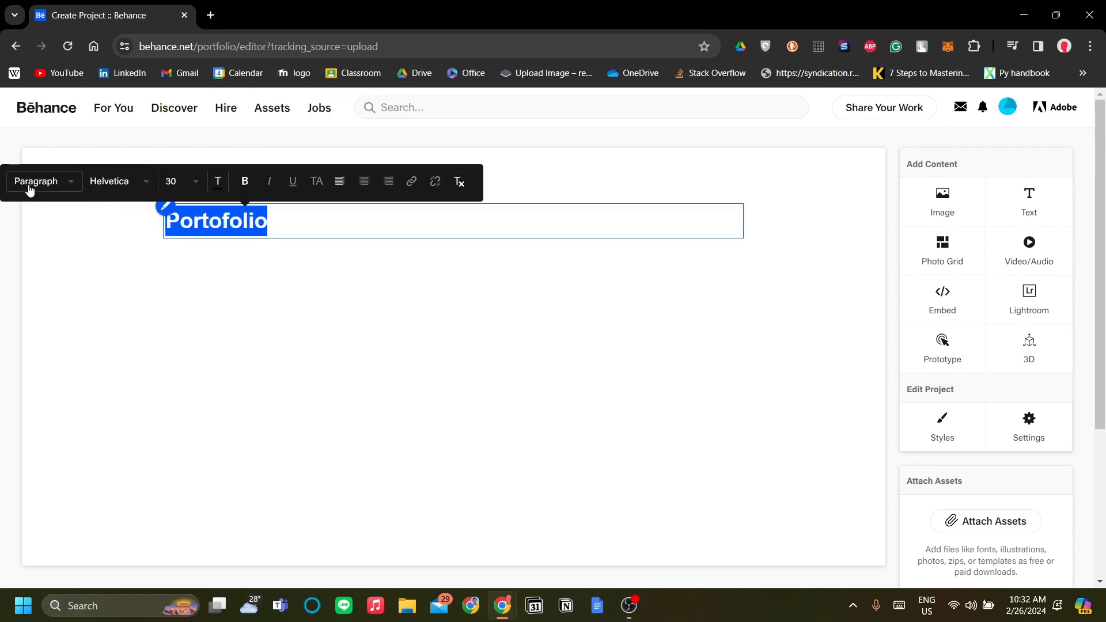
# - Apply the Header formatting style to the "Portofolio" text
pyautogui.click(47, 181)
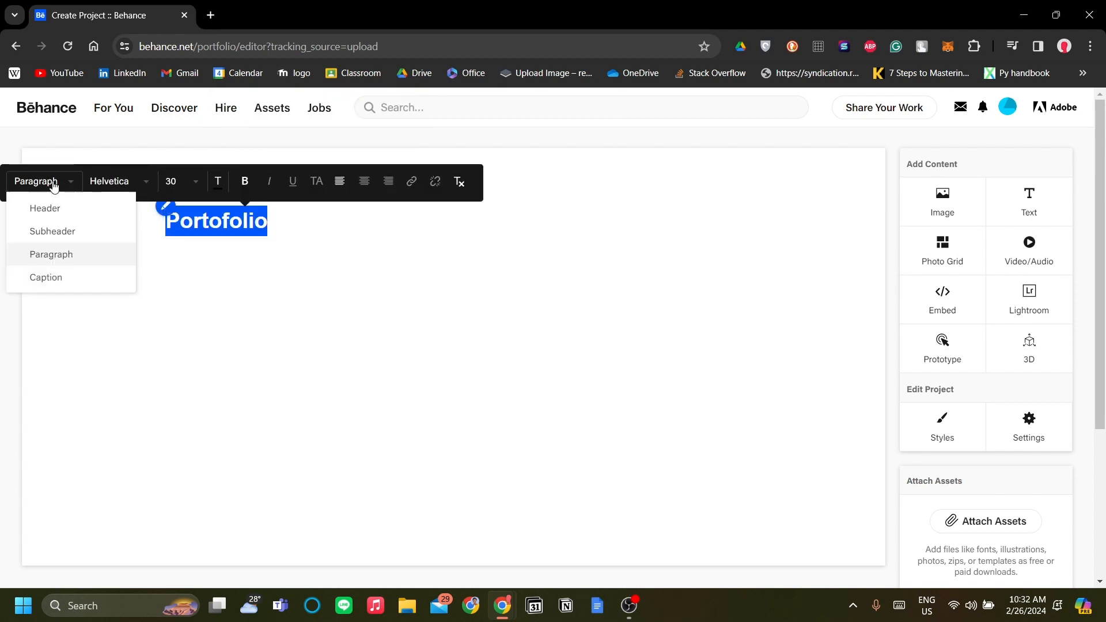
pyautogui.click(107, 215)
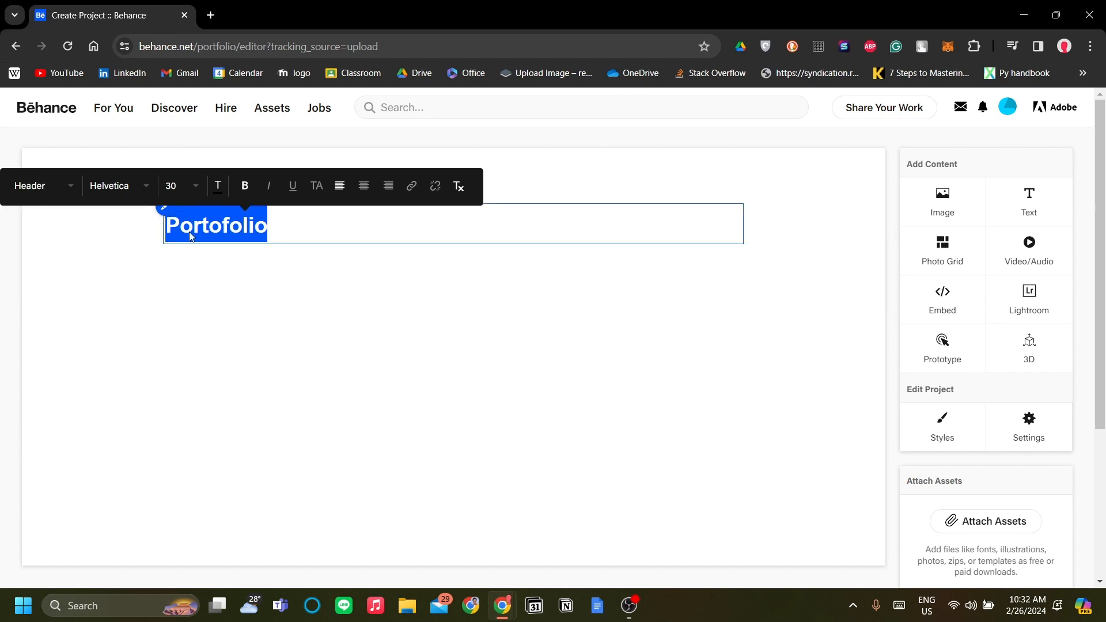
pyautogui.click(415, 292)
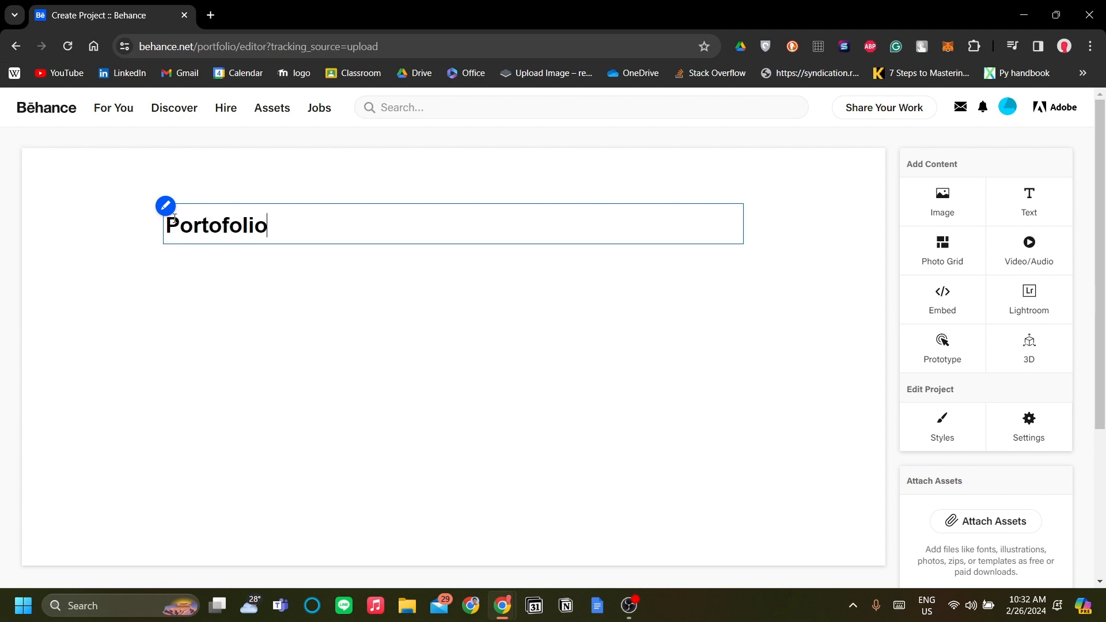
pyautogui.doubleClick(349, 216)
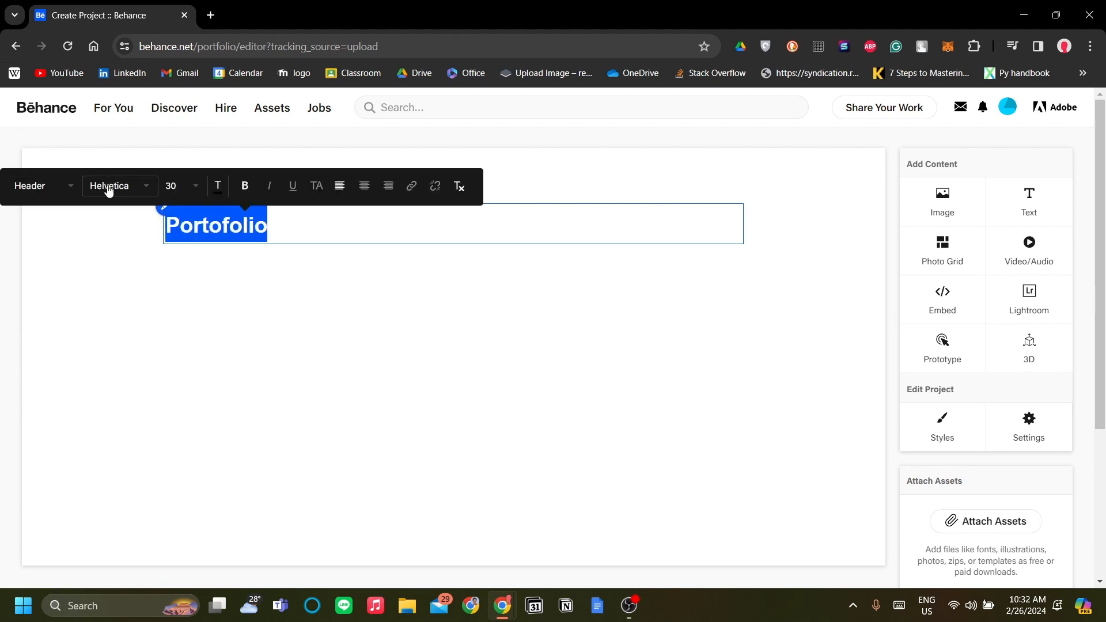
pyautogui.click(44, 185)
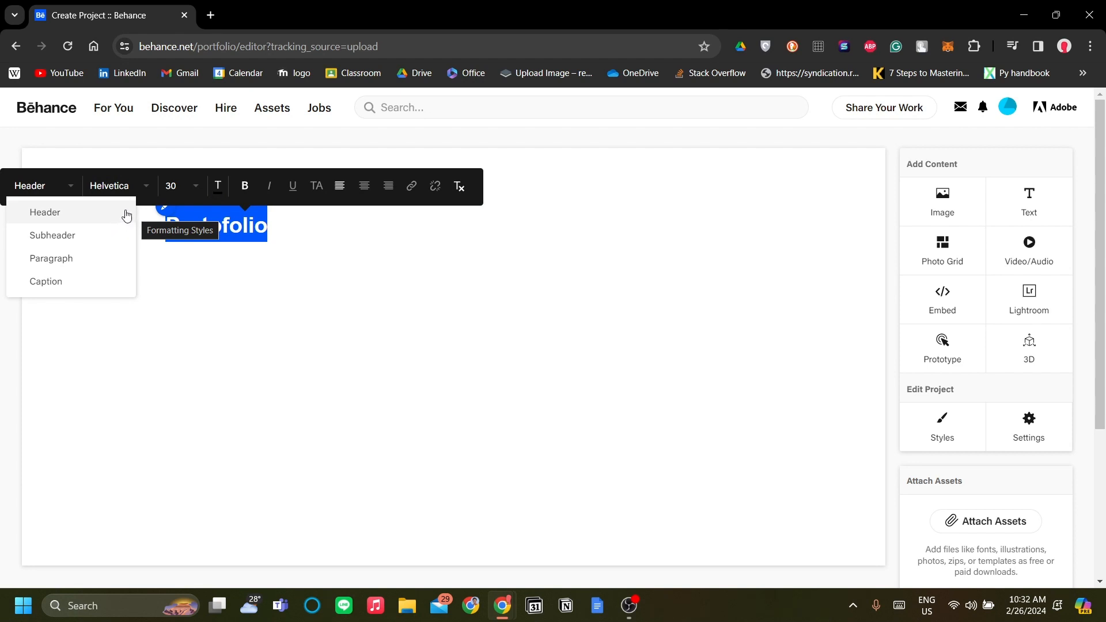
pyautogui.click(127, 214)
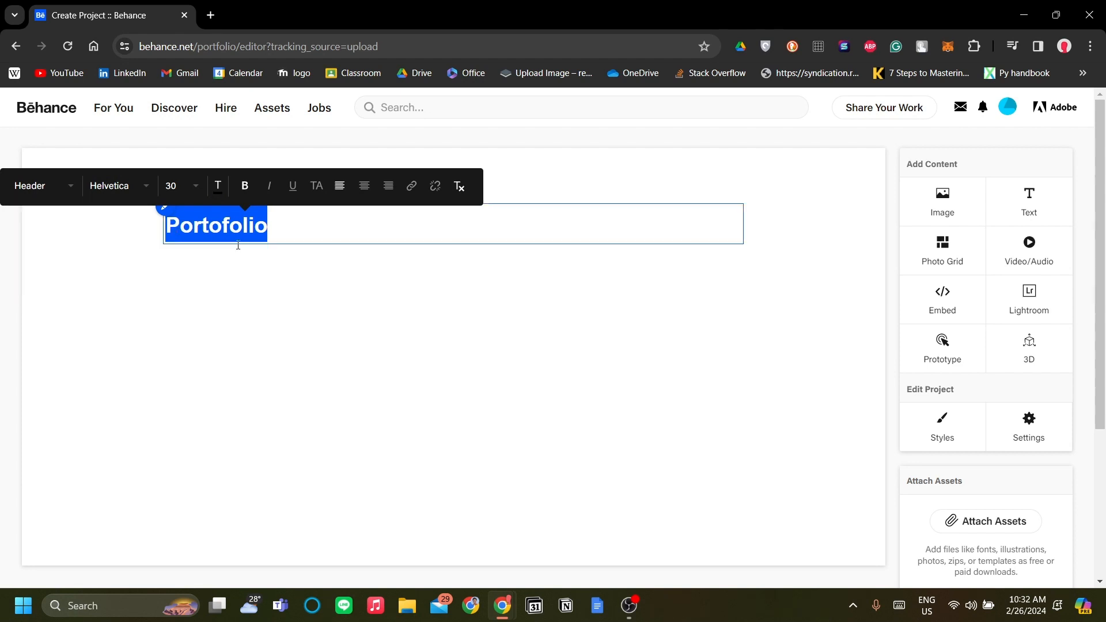
pyautogui.click(477, 336)
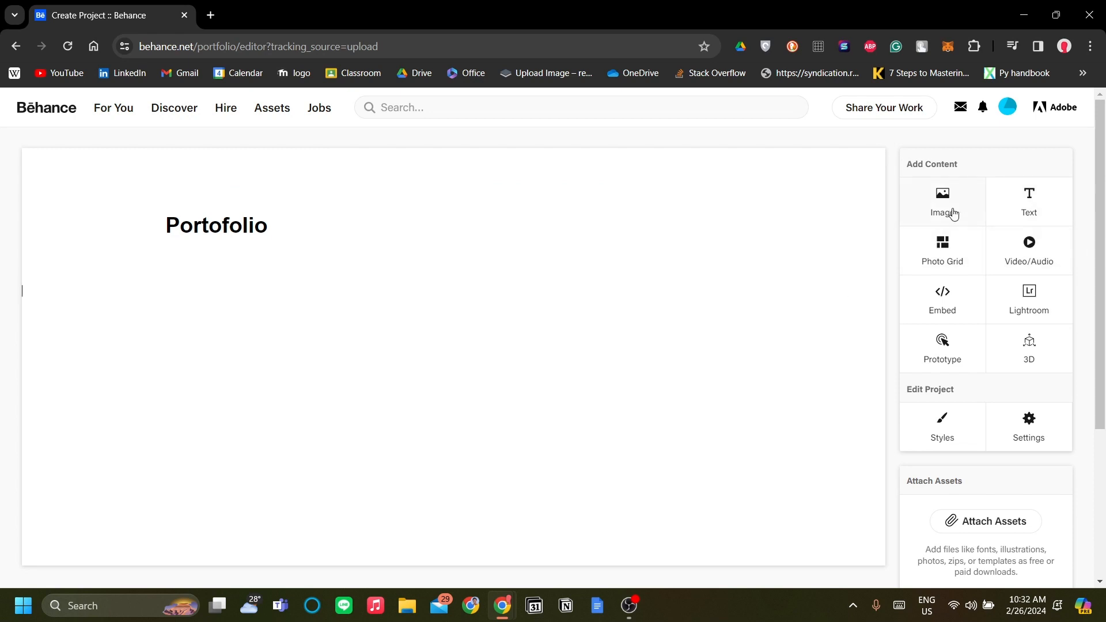
# - Insert the spiky-textured race car image below the "Portofolio" heading
pyautogui.click(953, 213)
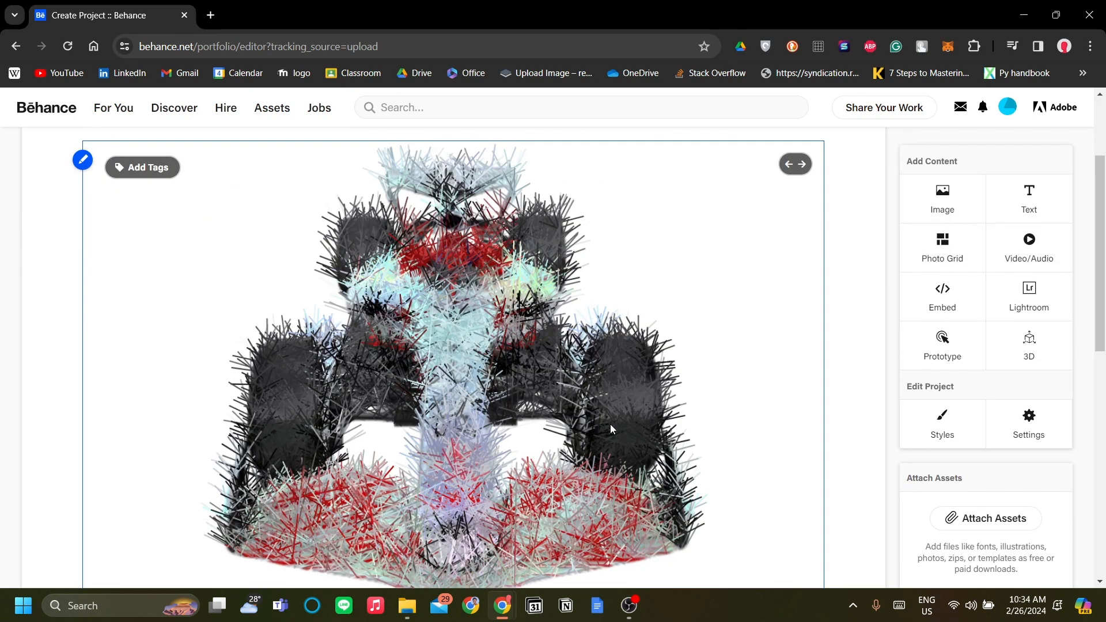
pyautogui.scroll(2, 612, 427)
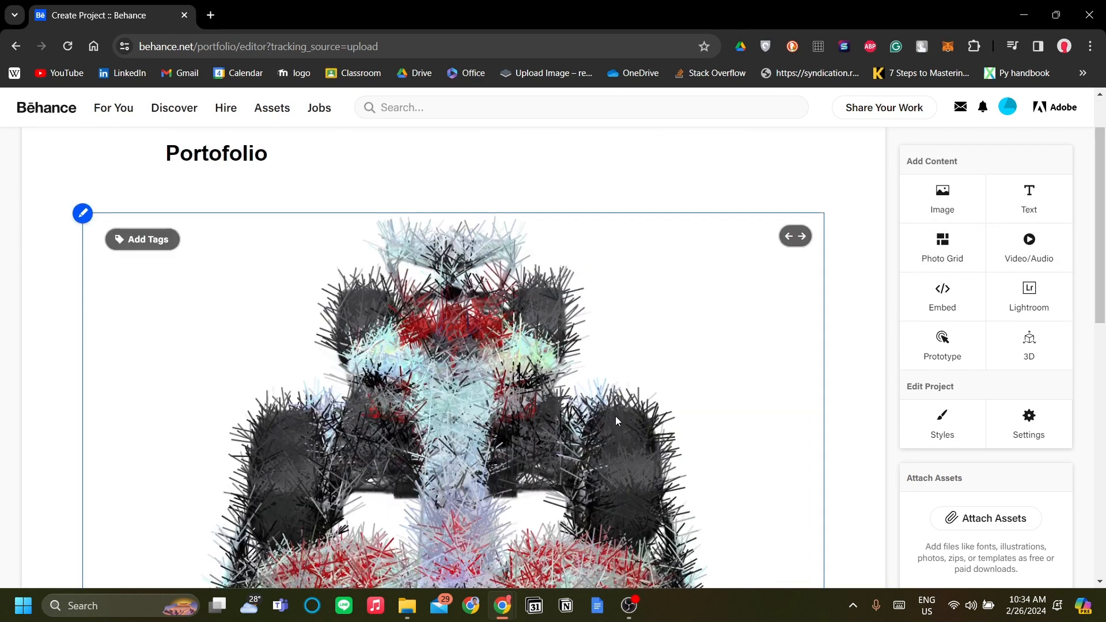
pyautogui.scroll(2, 665, 346)
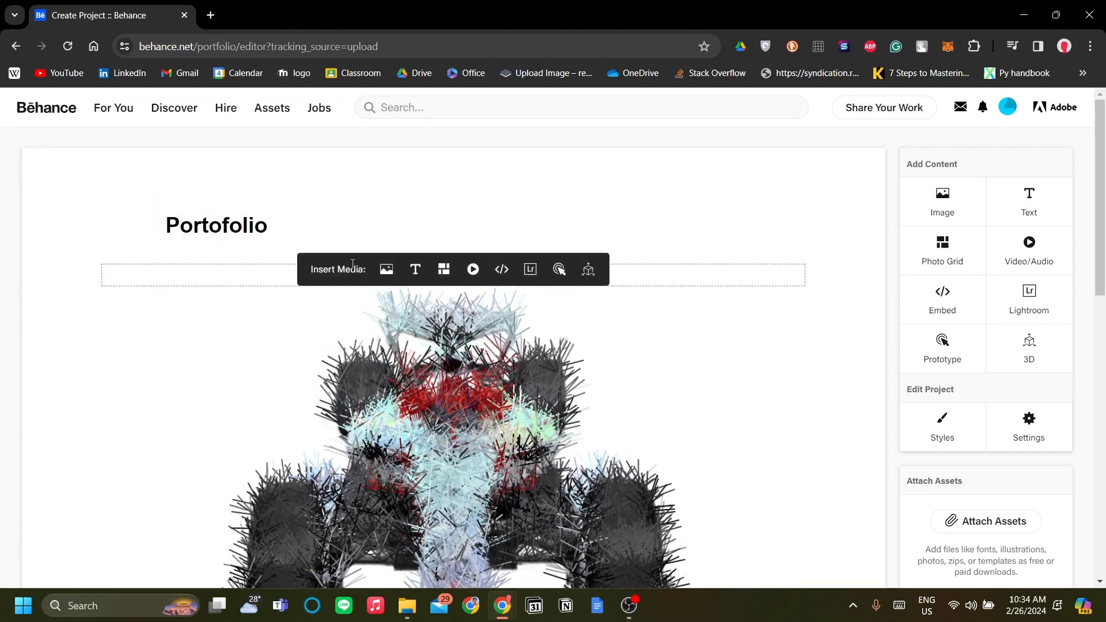
pyautogui.click(310, 224)
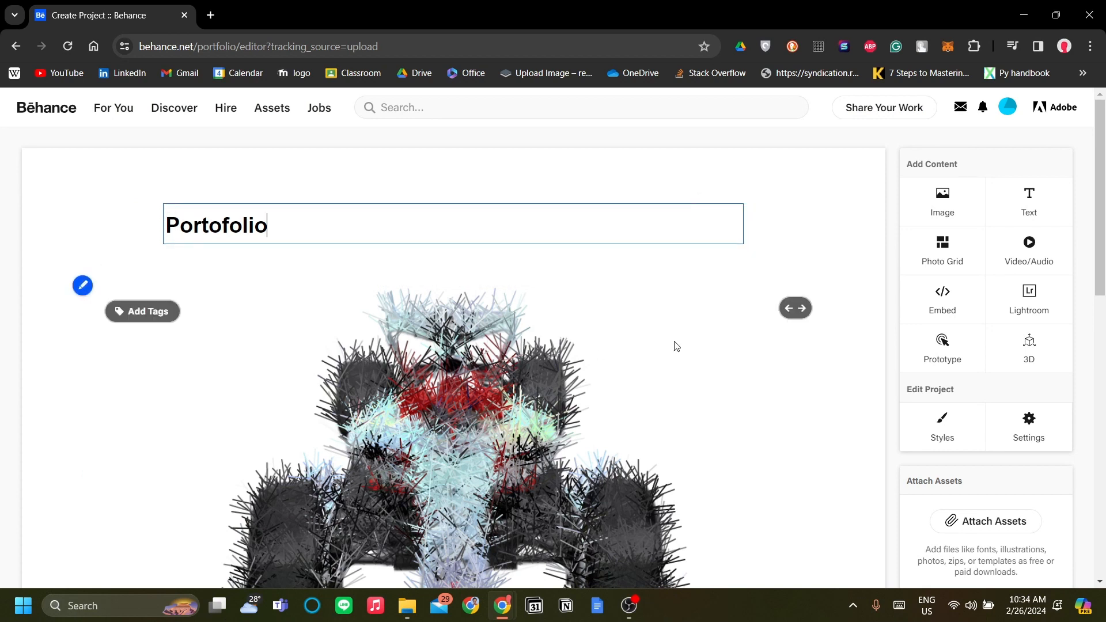
pyautogui.click(830, 257)
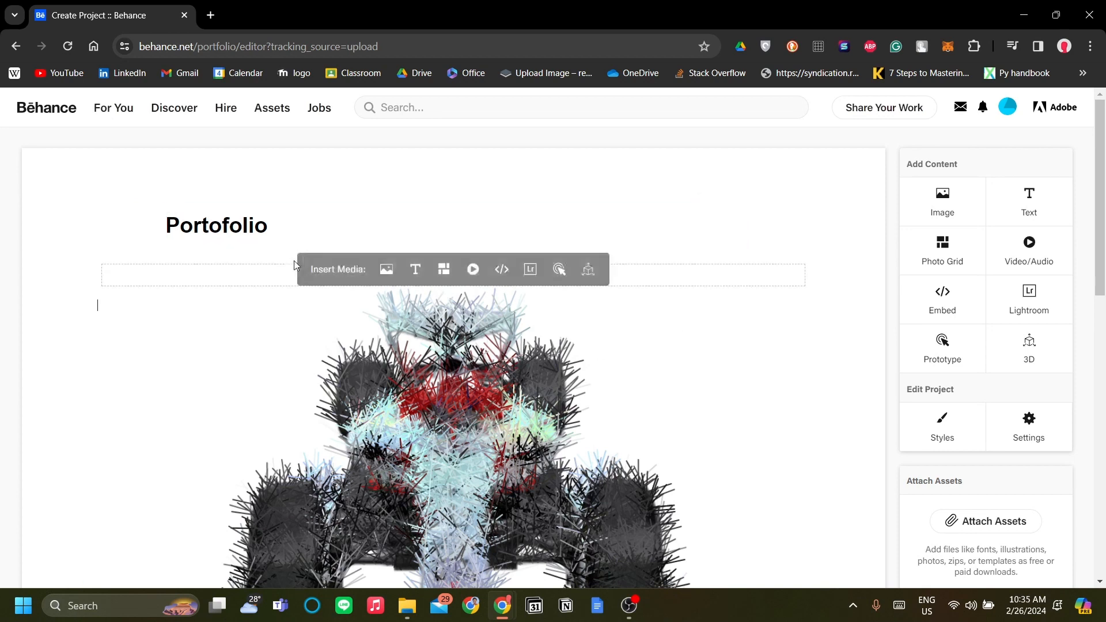
# - Review the project layout from the "Portofolio" heading through both car images, including the gaps between them
pyautogui.click(281, 275)
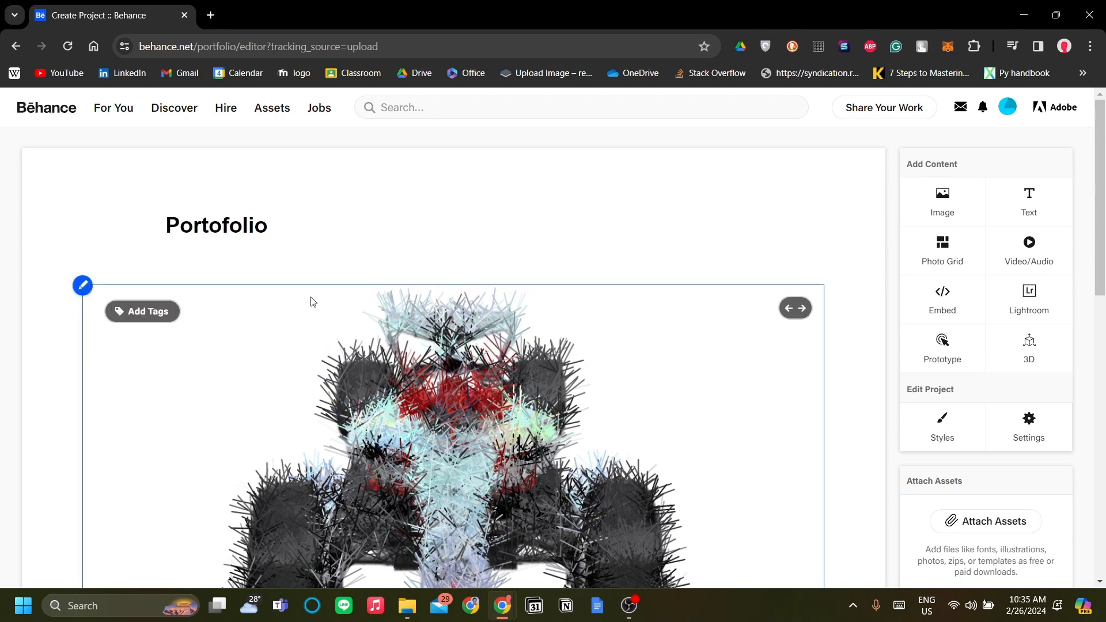
pyautogui.scroll(-10, 588, 357)
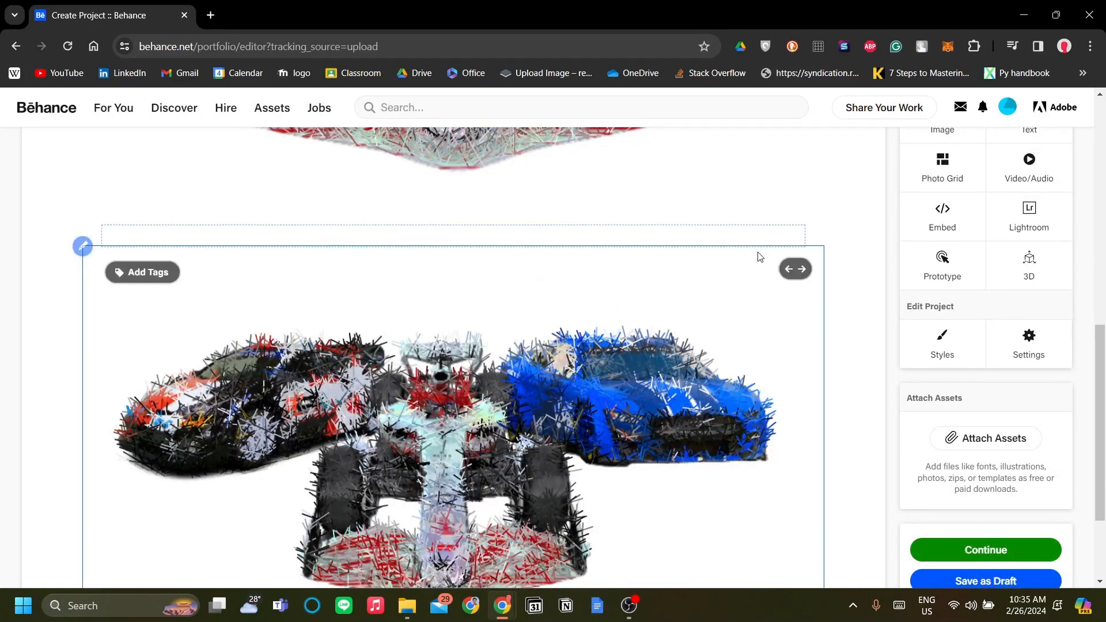
pyautogui.scroll(-3, 756, 254)
pyautogui.scroll(12, 698, 556)
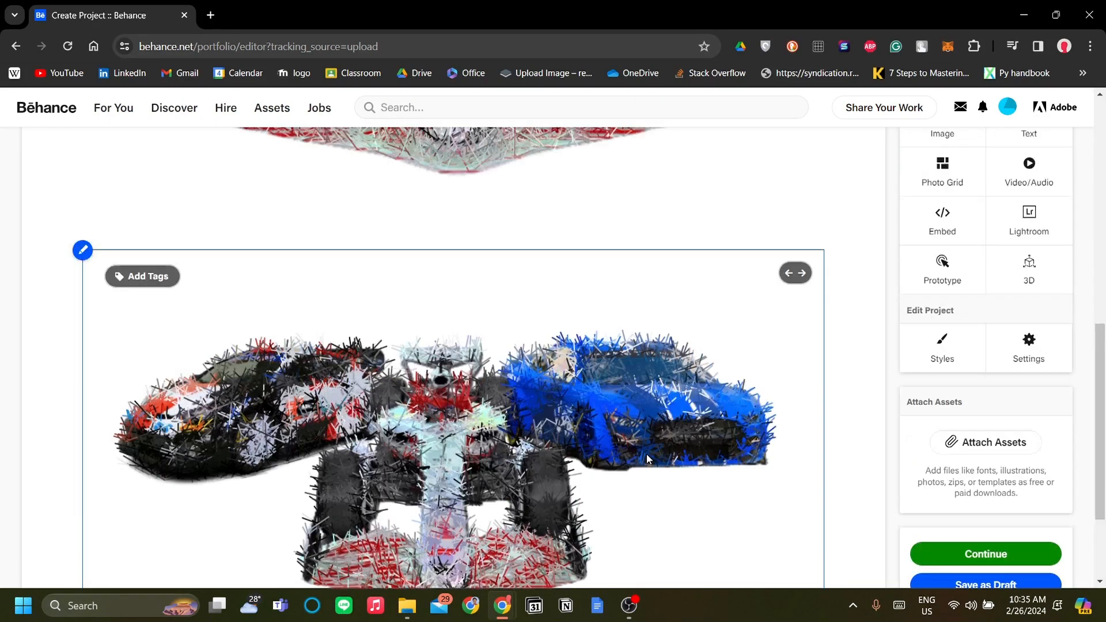
pyautogui.scroll(-13, 618, 407)
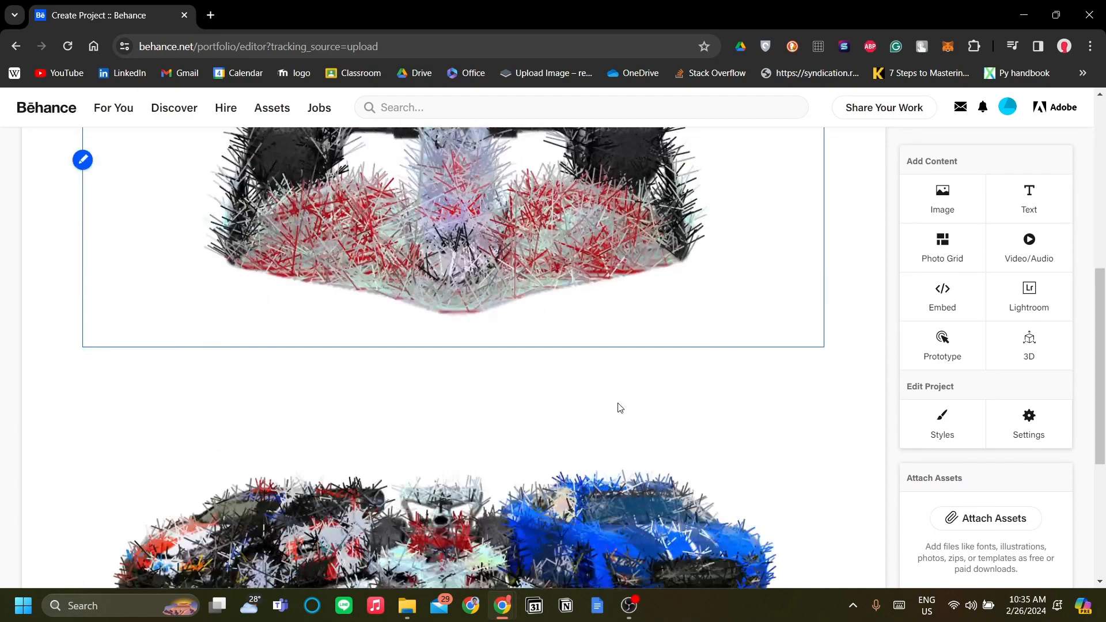
pyautogui.scroll(4, 618, 408)
pyautogui.moveTo(689, 390)
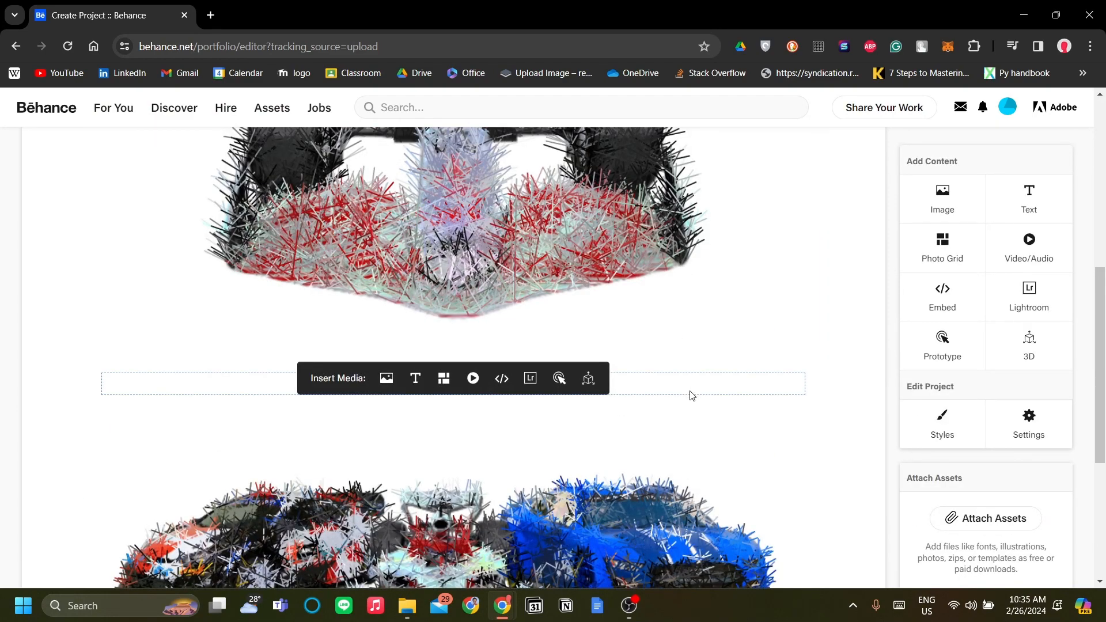
pyautogui.scroll(9, 692, 395)
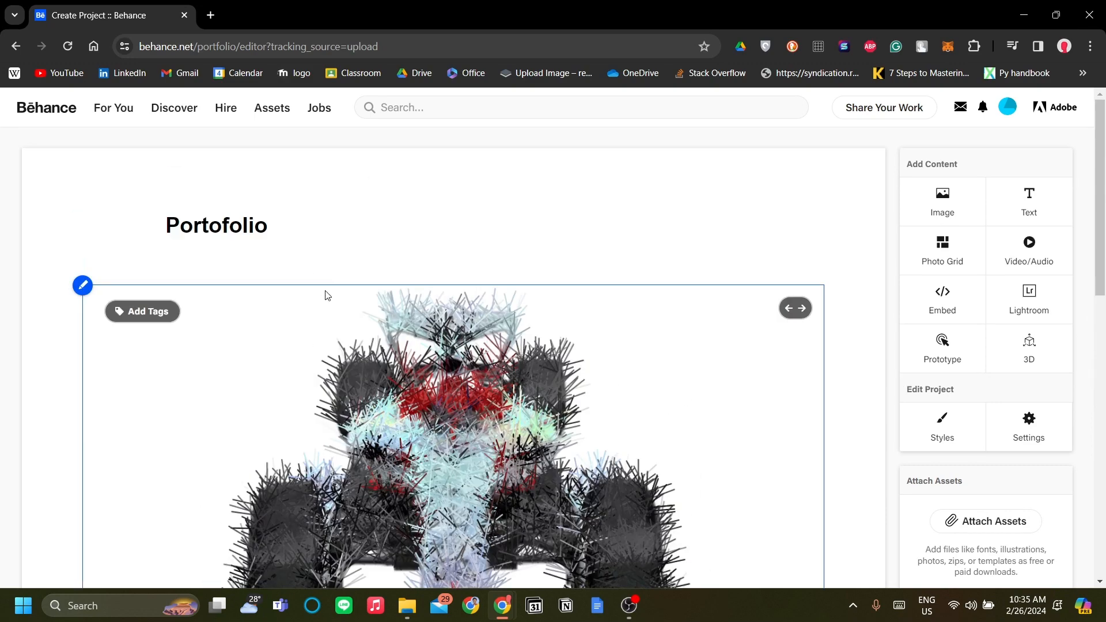
pyautogui.scroll(-9, 689, 284)
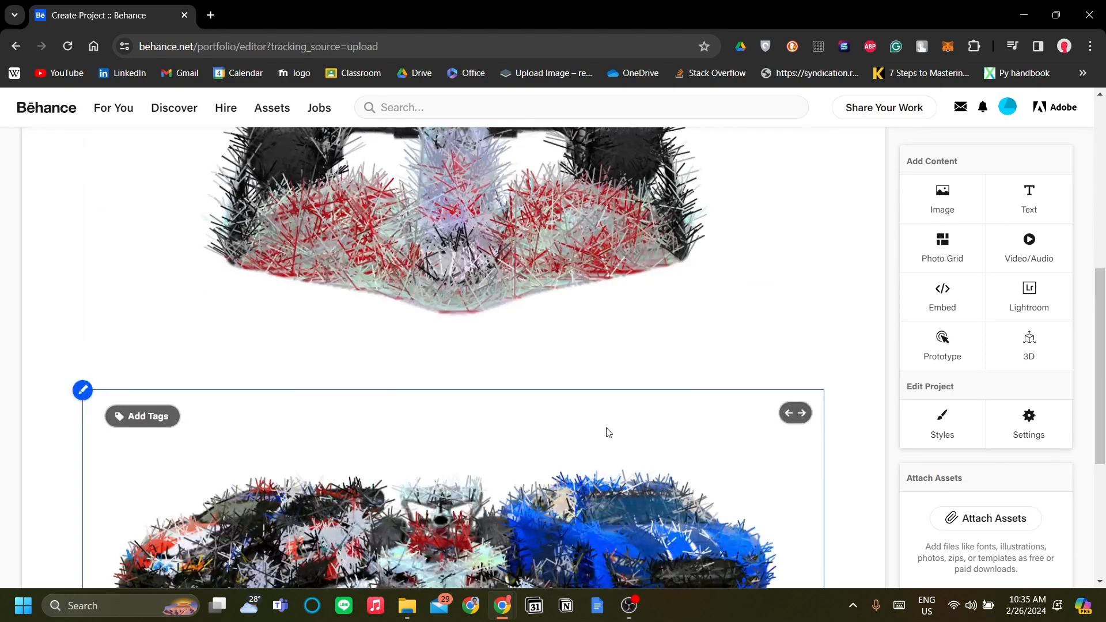
pyautogui.scroll(9, 693, 383)
pyautogui.scroll(-8, 703, 375)
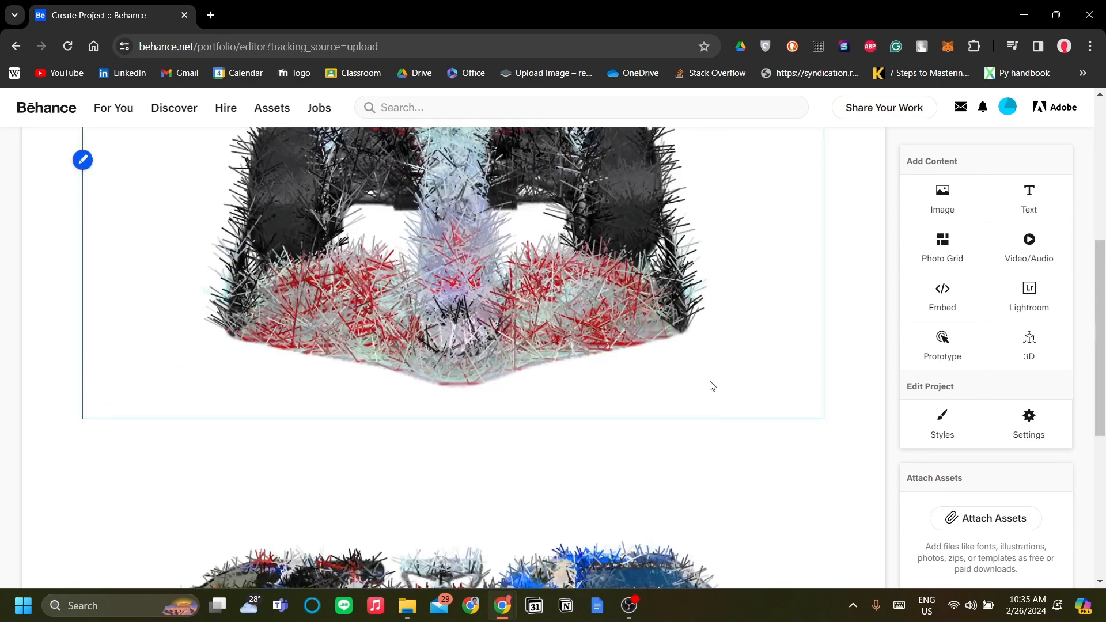
pyautogui.scroll(5, 699, 353)
pyautogui.scroll(-10, 699, 353)
pyautogui.scroll(7, 623, 299)
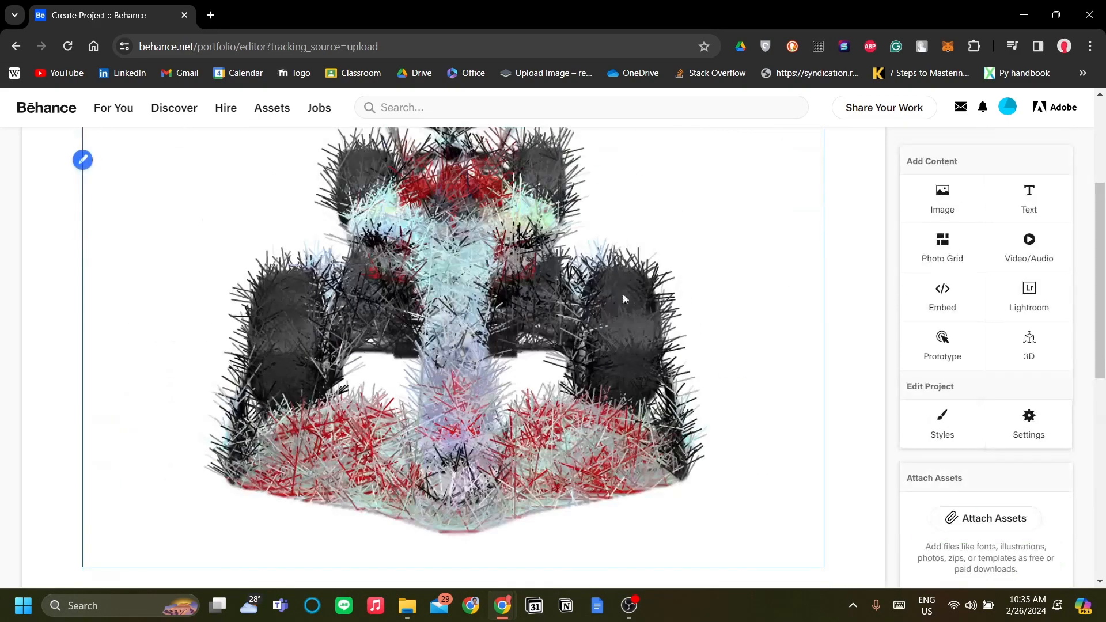
pyautogui.scroll(4, 687, 356)
pyautogui.moveTo(622, 266)
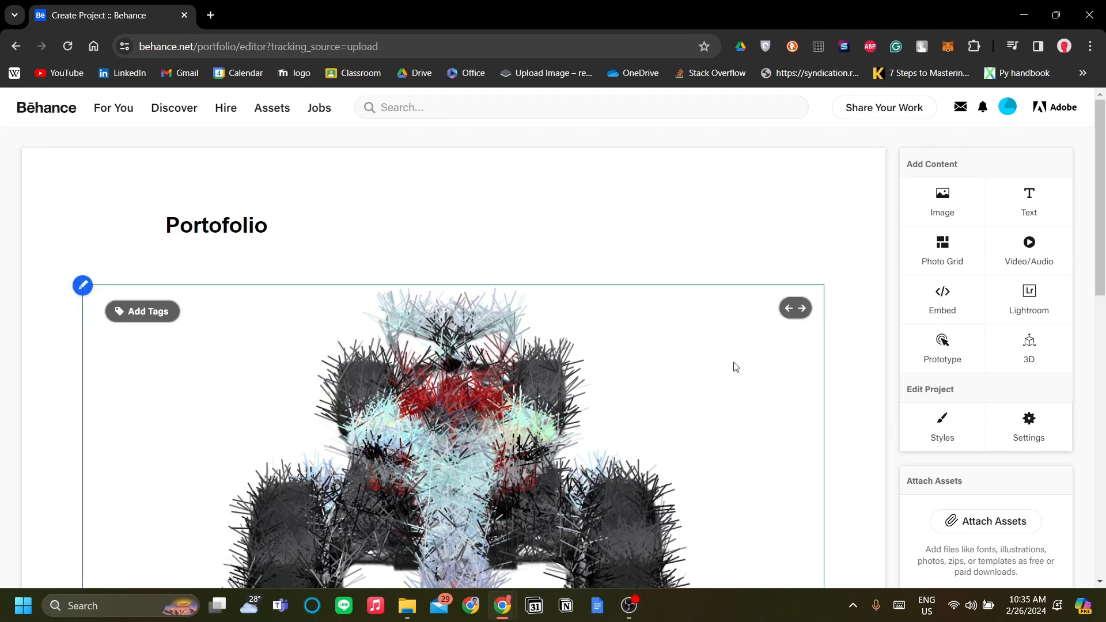
pyautogui.scroll(-6, 726, 375)
pyautogui.scroll(5, 720, 369)
pyautogui.scroll(1, 709, 335)
pyautogui.scroll(-4, 736, 378)
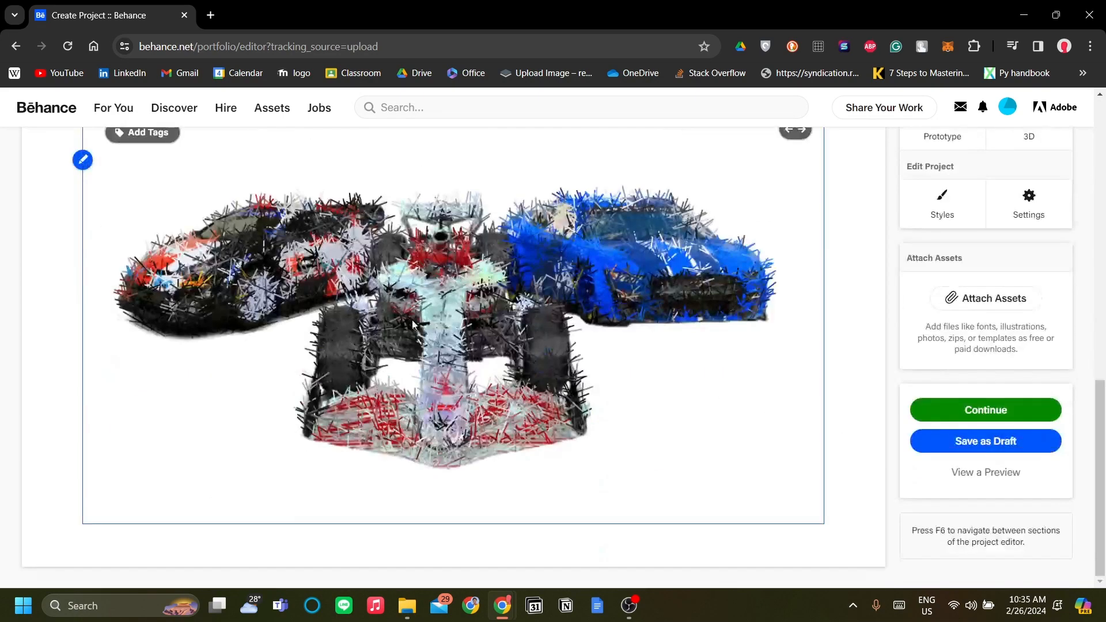
pyautogui.scroll(2, 766, 412)
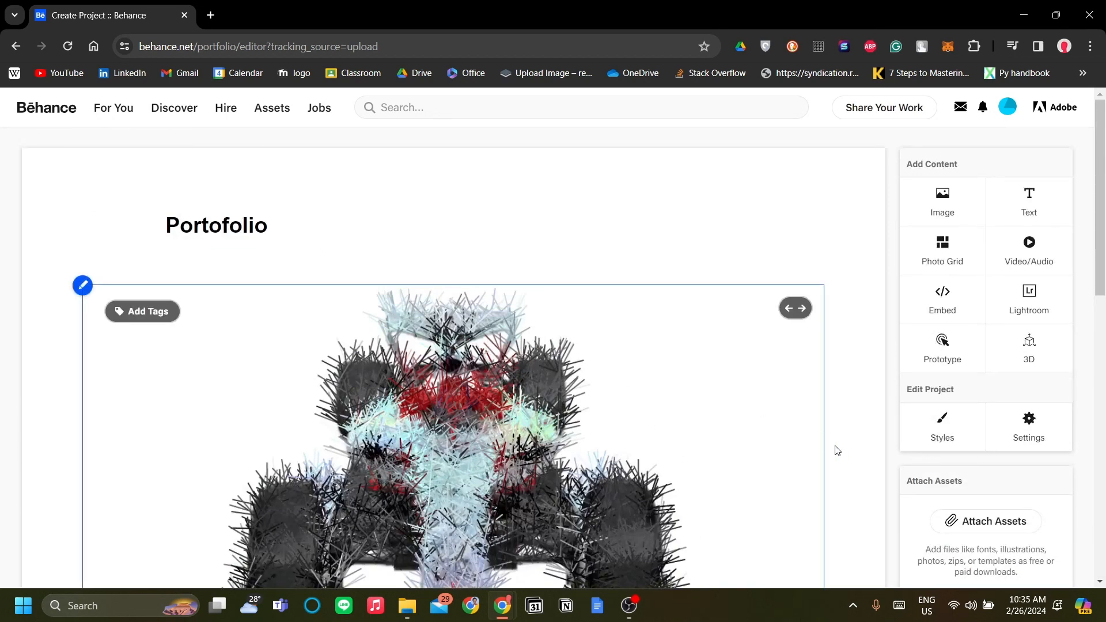
# - Set the project's background color to light gray, D6D6D6, and save the project styles
pyautogui.click(945, 436)
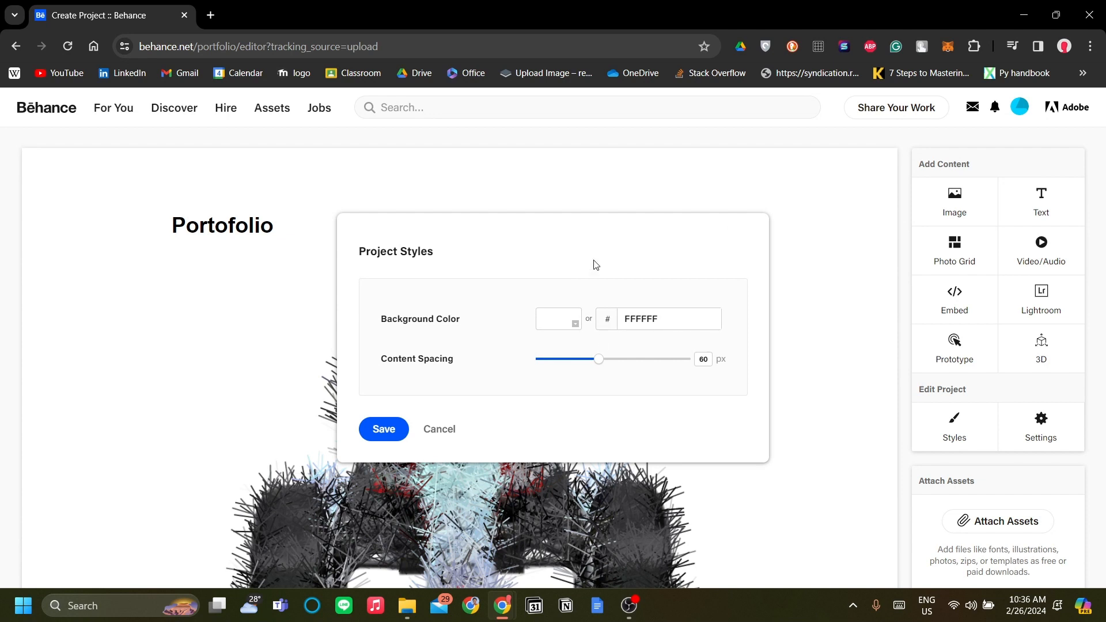
pyautogui.click(563, 326)
pyautogui.moveTo(606, 357); pyautogui.dragTo(530, 347)
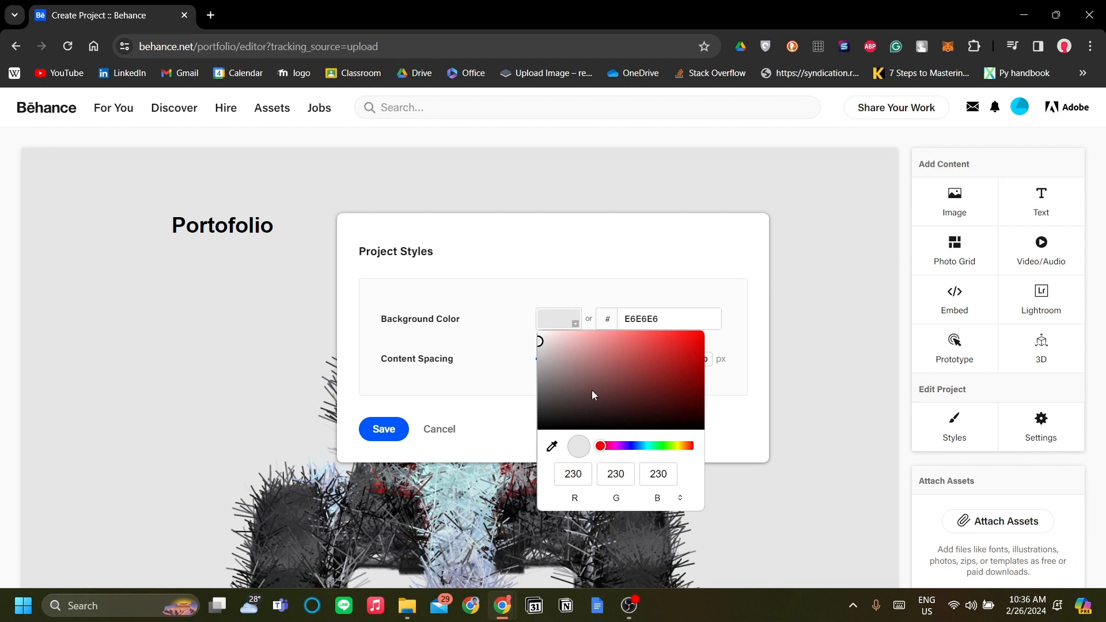
pyautogui.click(532, 358)
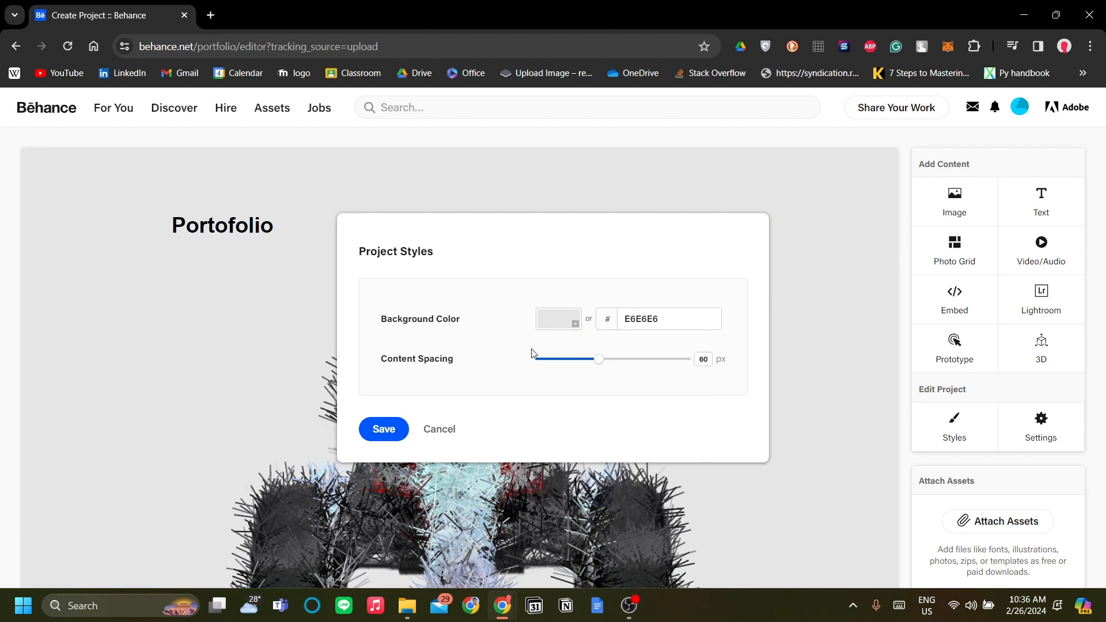
pyautogui.click(573, 324)
pyautogui.click(537, 350)
pyautogui.moveTo(536, 352); pyautogui.dragTo(531, 348)
pyautogui.click(617, 273)
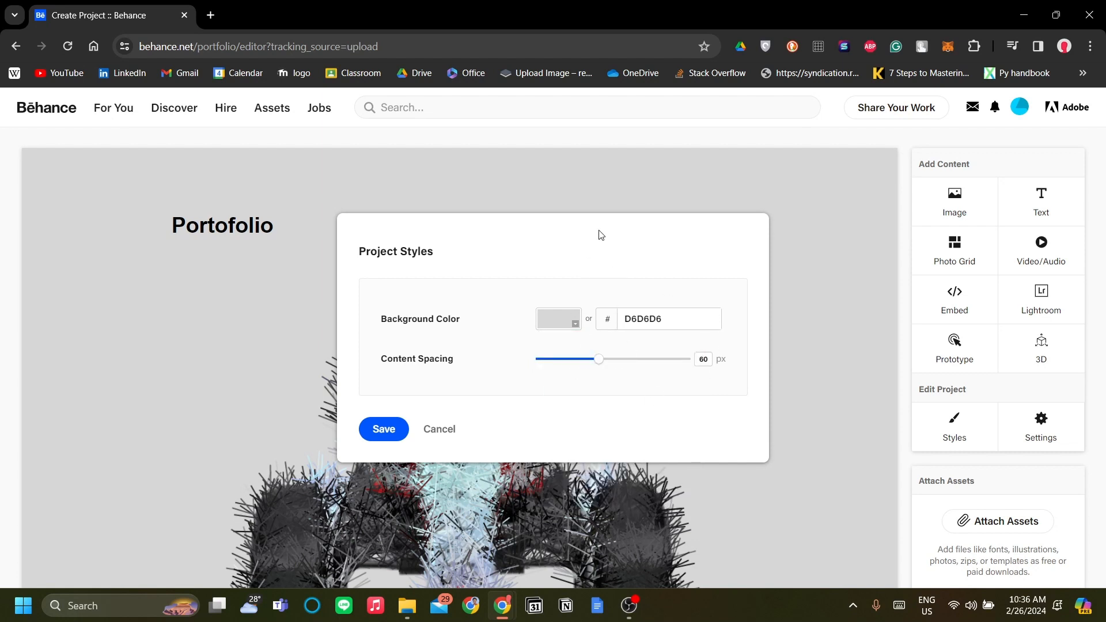
pyautogui.click(384, 429)
# - Set the project's content spacing to 0 px and save the project styles
pyautogui.scroll(-10, 561, 503)
pyautogui.scroll(-5, 645, 377)
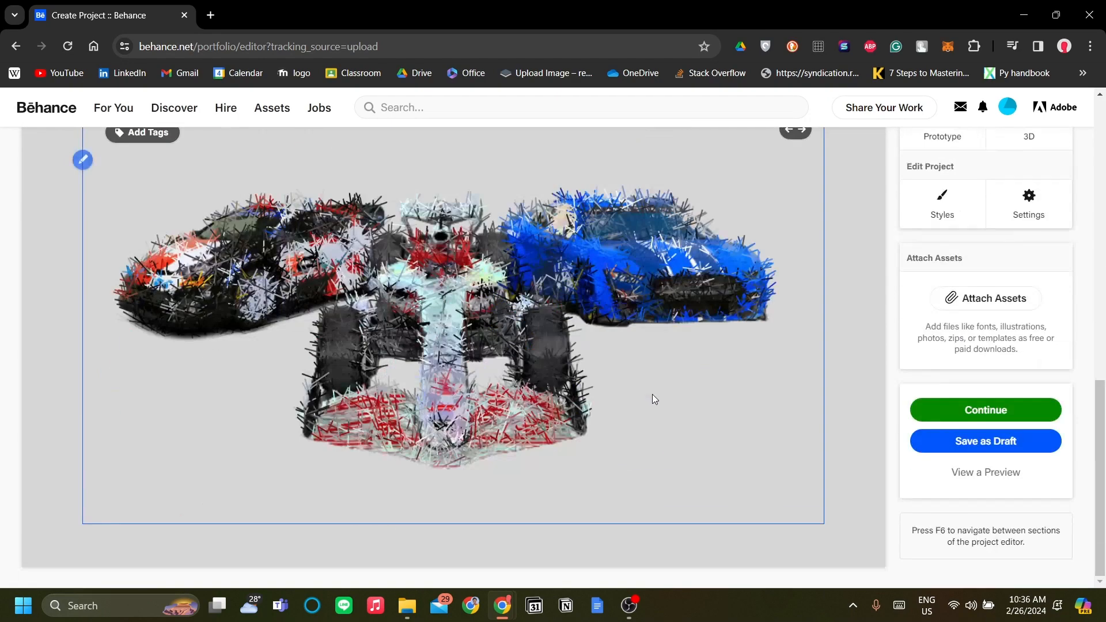
pyautogui.scroll(10, 639, 432)
pyautogui.scroll(-3, 878, 336)
pyautogui.click(943, 425)
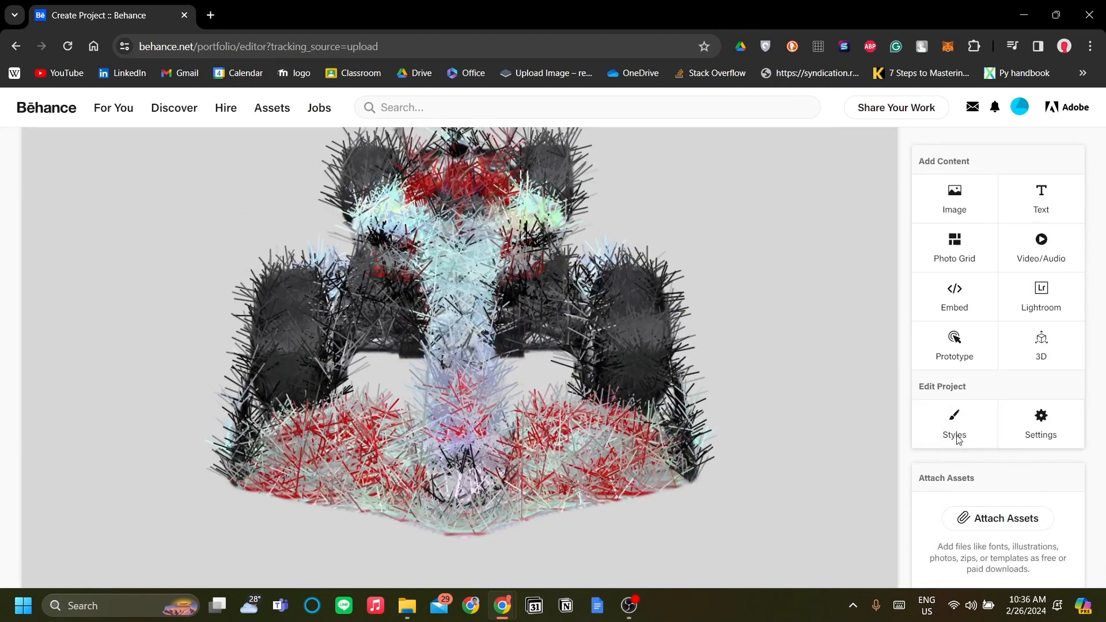
pyautogui.moveTo(597, 362); pyautogui.dragTo(499, 388)
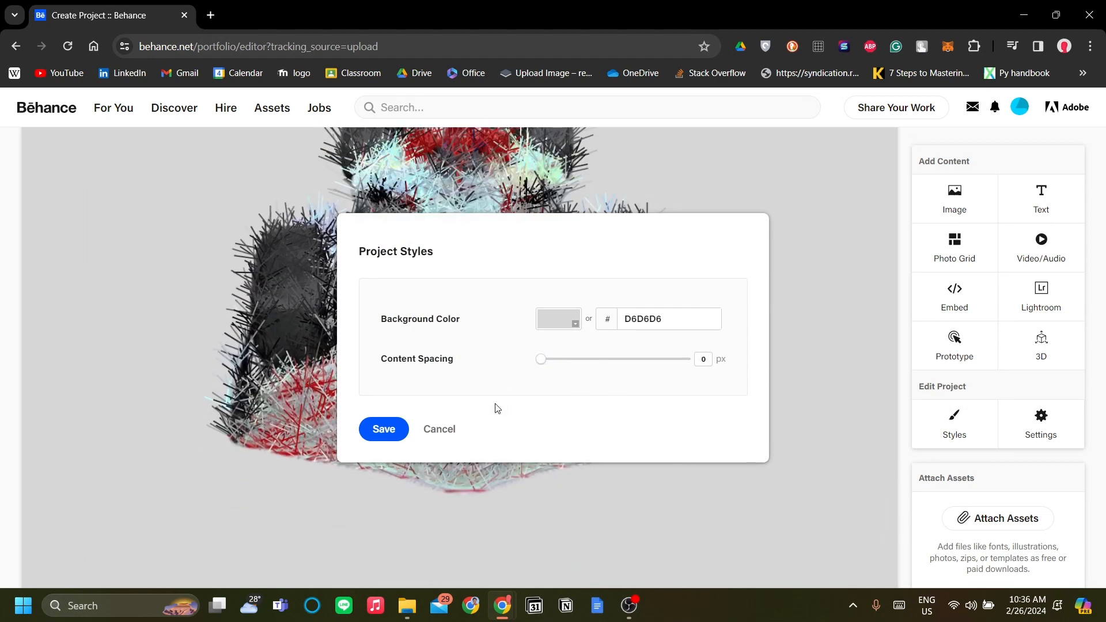
pyautogui.click(395, 436)
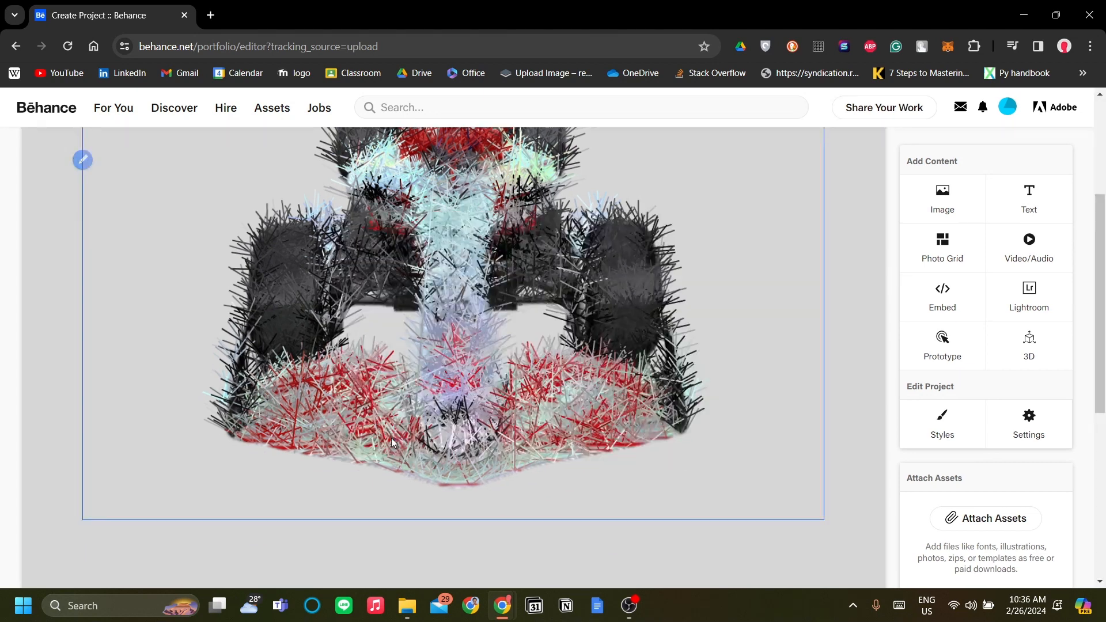
# - Recheck the background color and content spacing settings, and examine how the heading and car images sit together on the page
pyautogui.scroll(-5, 585, 412)
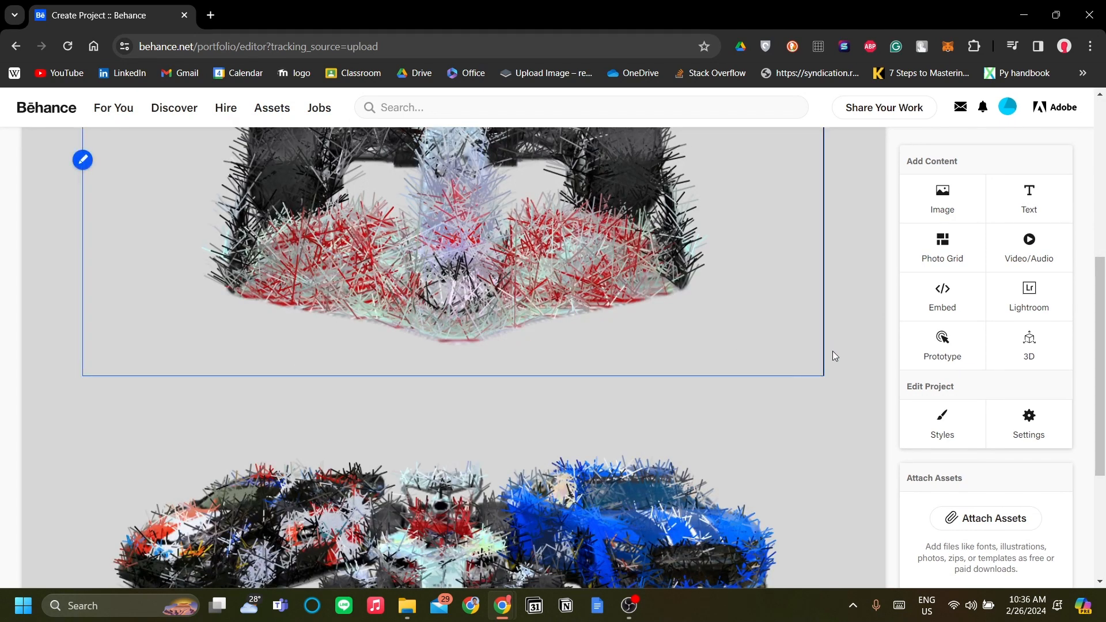
pyautogui.click(943, 424)
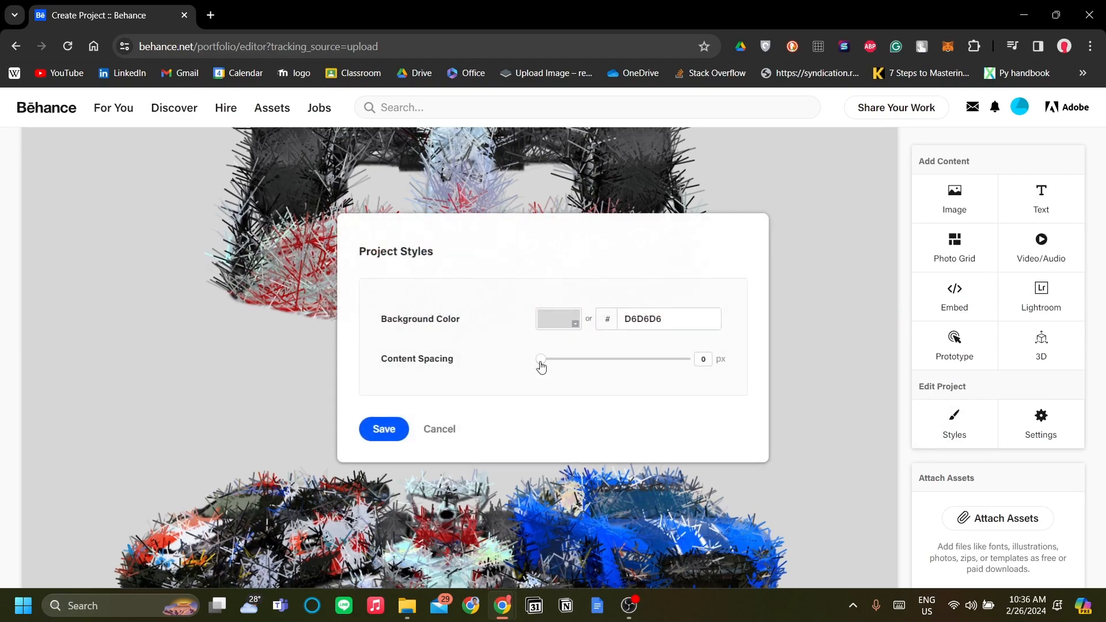
pyautogui.click(397, 429)
pyautogui.scroll(5, 635, 420)
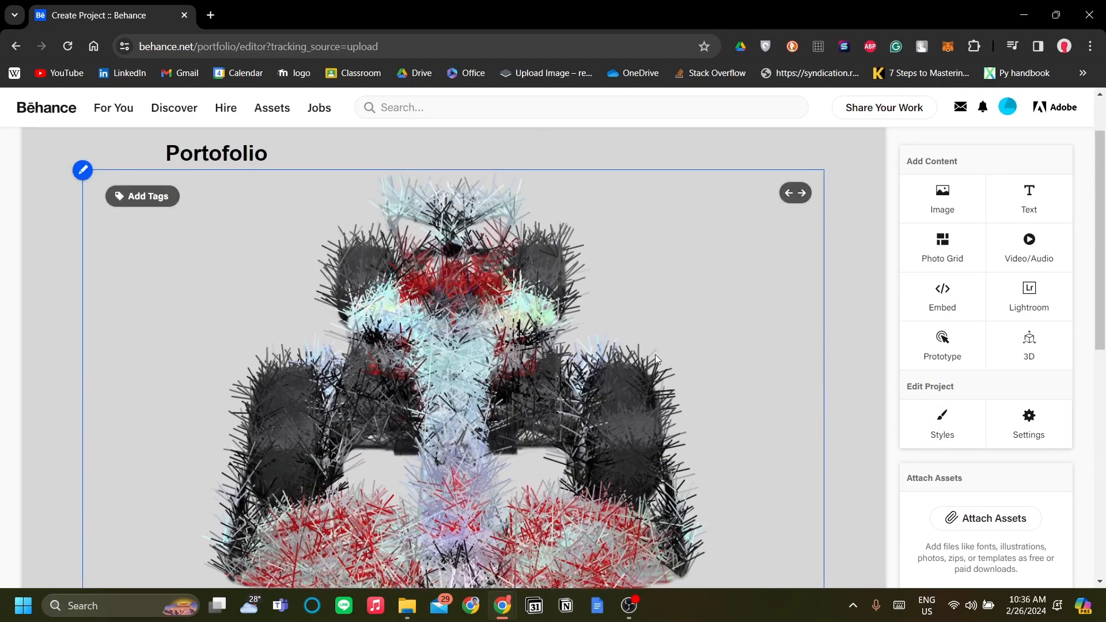
pyautogui.scroll(-7, 718, 266)
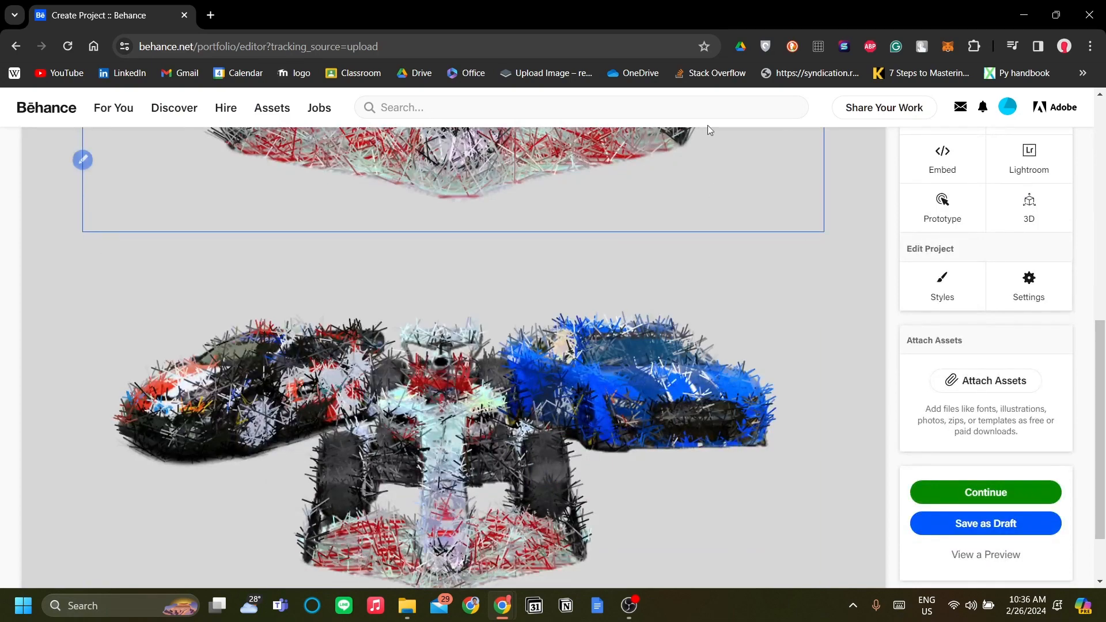
pyautogui.scroll(5, 638, 379)
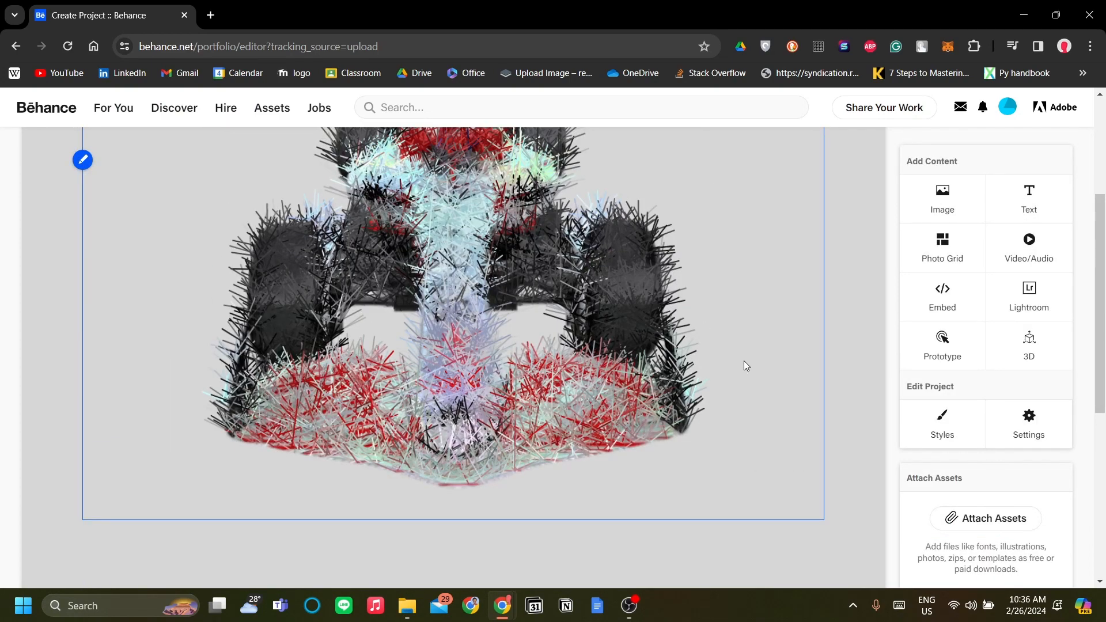
pyautogui.scroll(1, 744, 366)
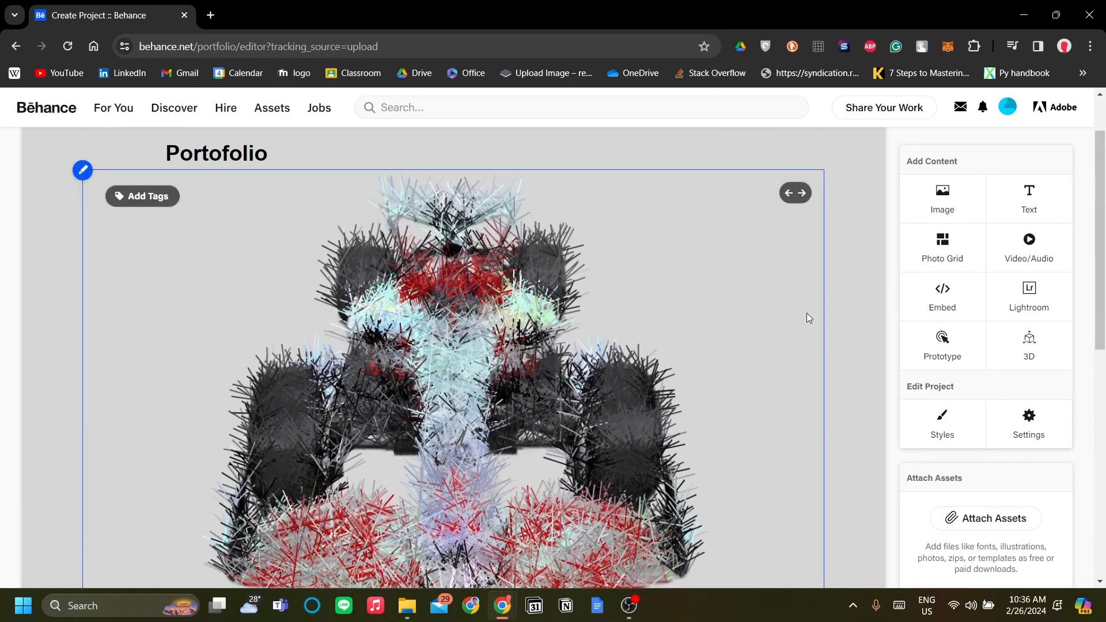
pyautogui.scroll(-8, 830, 345)
pyautogui.scroll(-2, 807, 357)
pyautogui.scroll(7, 830, 389)
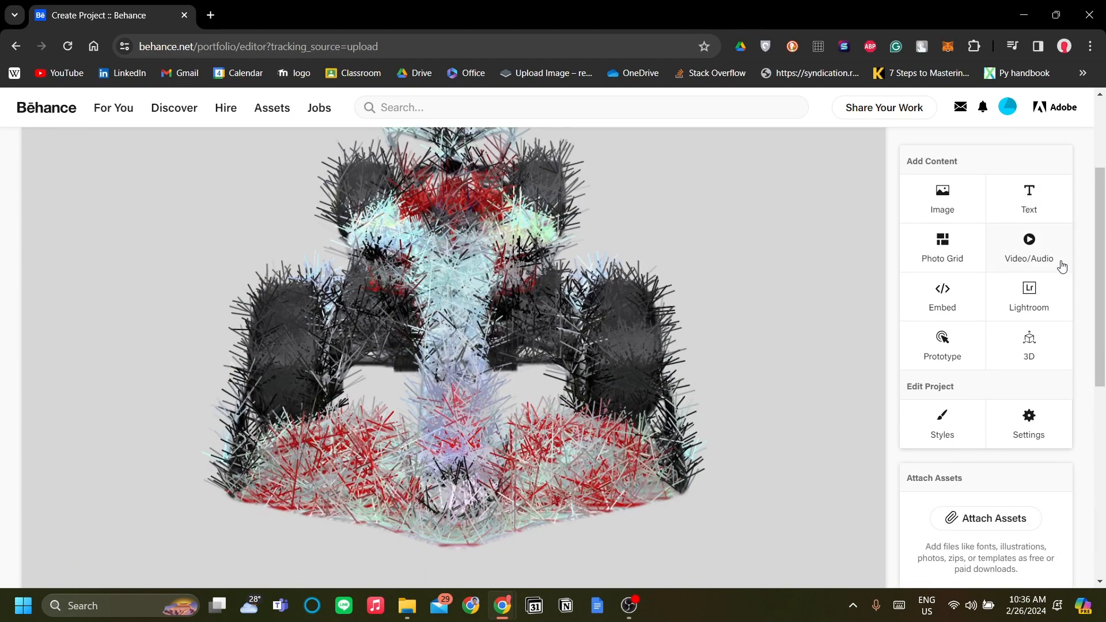
pyautogui.scroll(3, 758, 331)
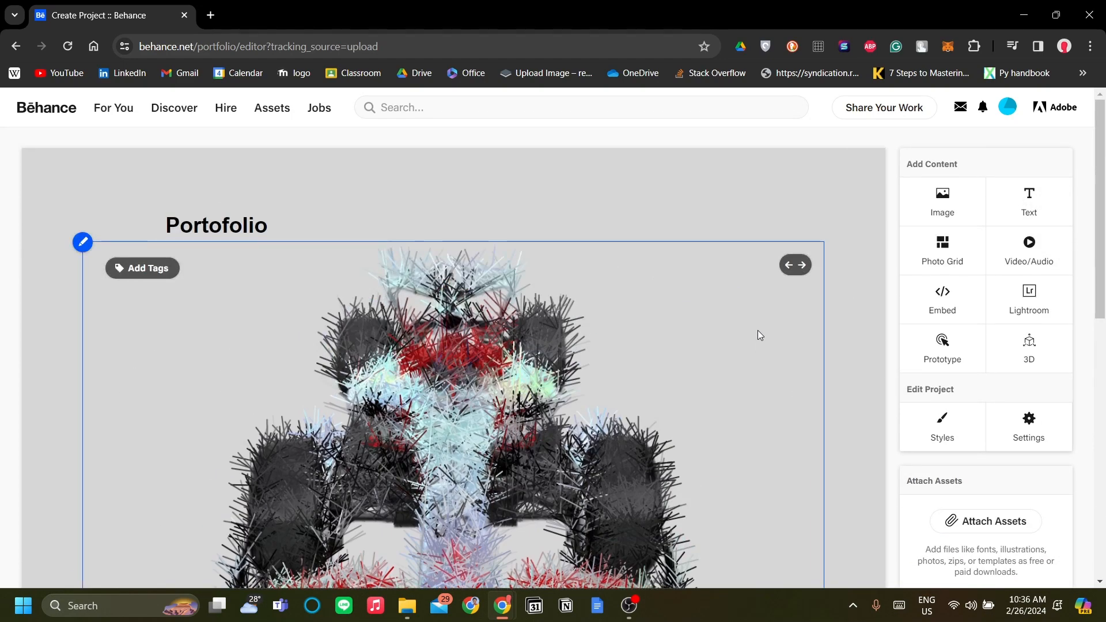
pyautogui.scroll(-3, 744, 329)
pyautogui.scroll(3, 744, 329)
# - Set the font size of the "Portofolio" heading to 50
pyautogui.click(209, 226)
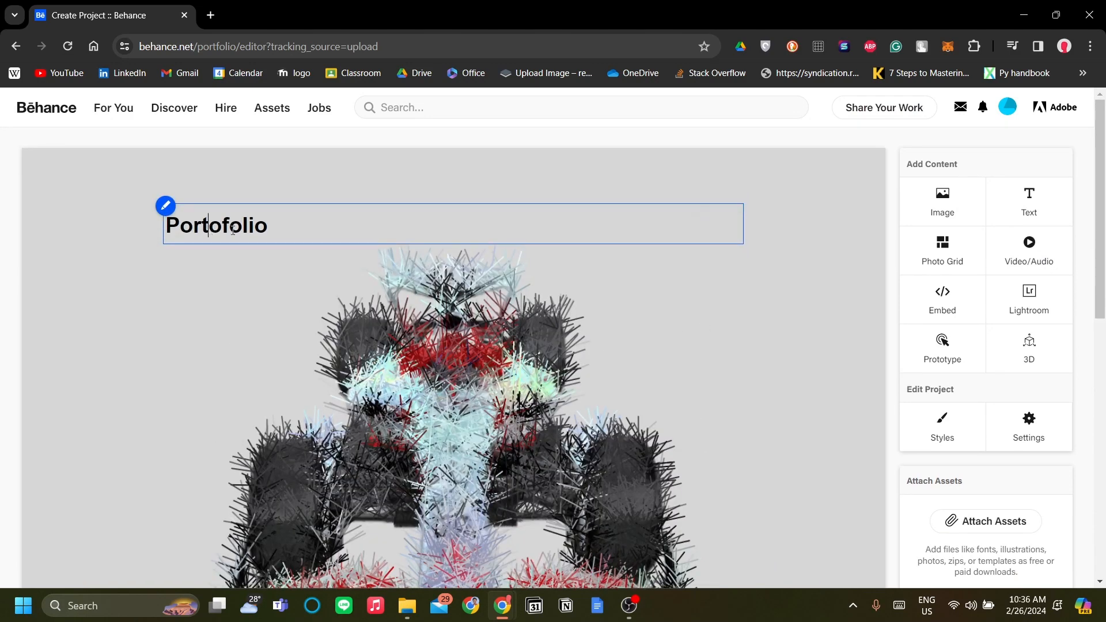
pyautogui.doubleClick(349, 227)
pyautogui.click(183, 186)
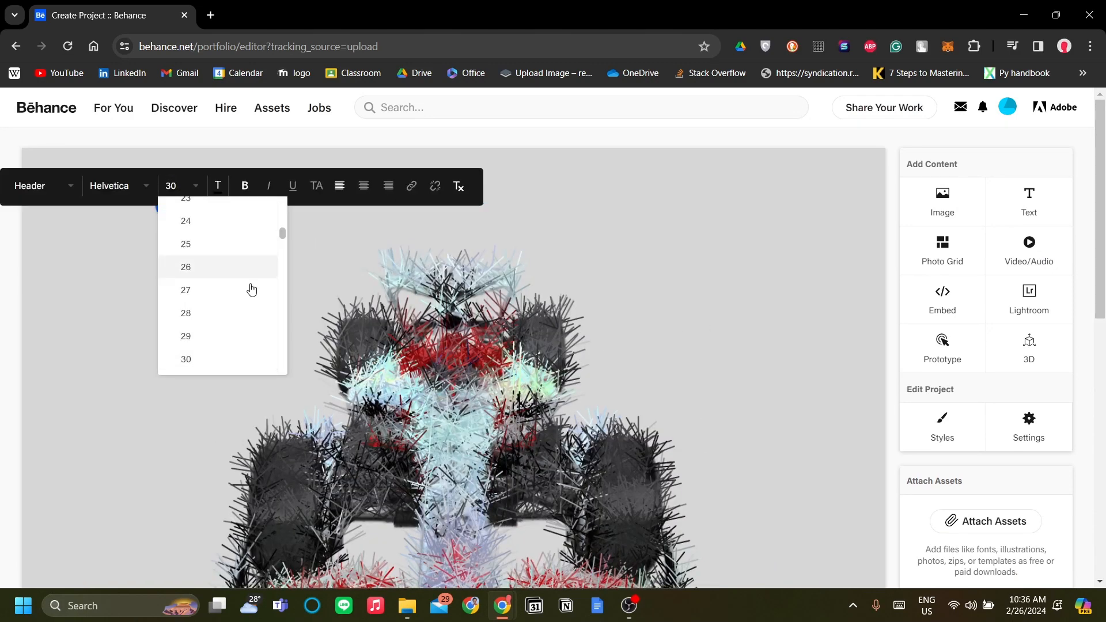
pyautogui.scroll(-1, 229, 324)
pyautogui.scroll(-7, 229, 324)
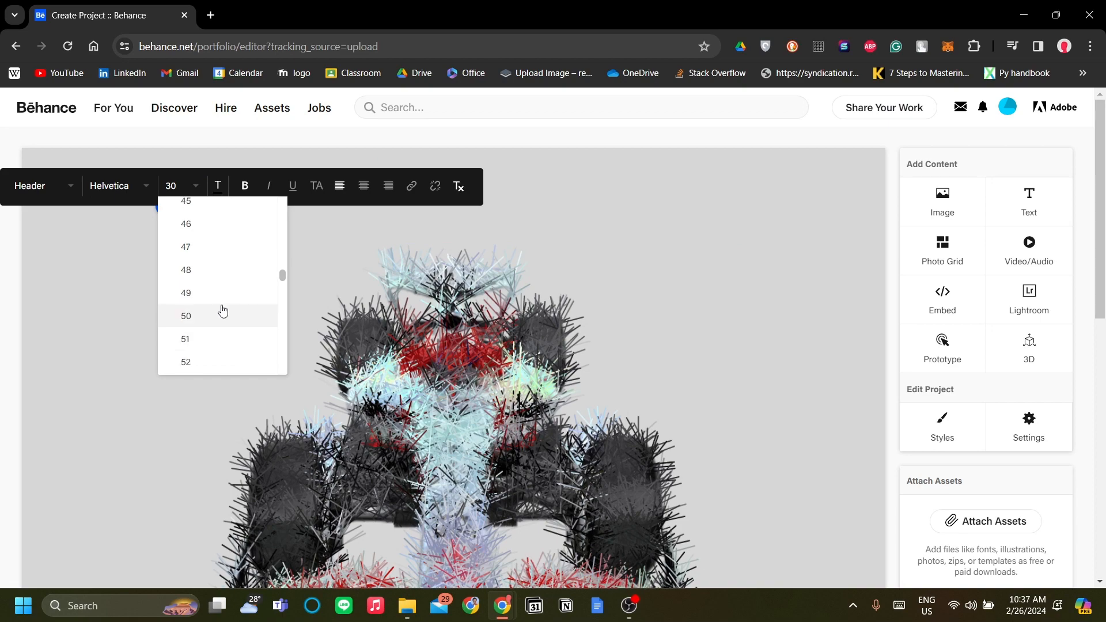
pyautogui.click(231, 335)
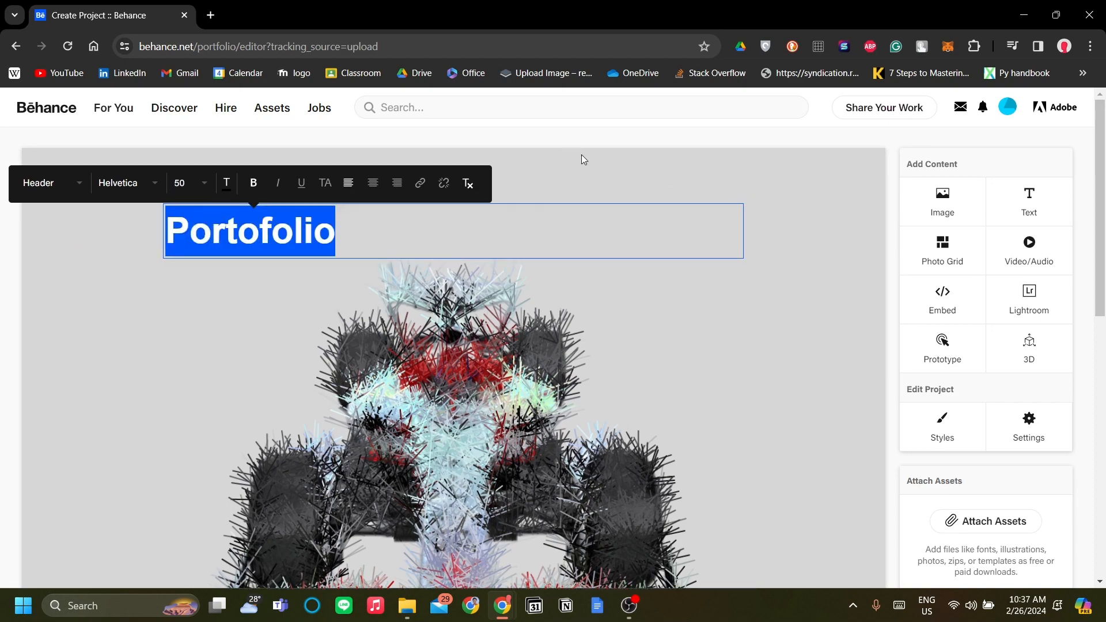
pyautogui.click(621, 183)
pyautogui.scroll(-1, 651, 248)
pyautogui.scroll(-4, 680, 321)
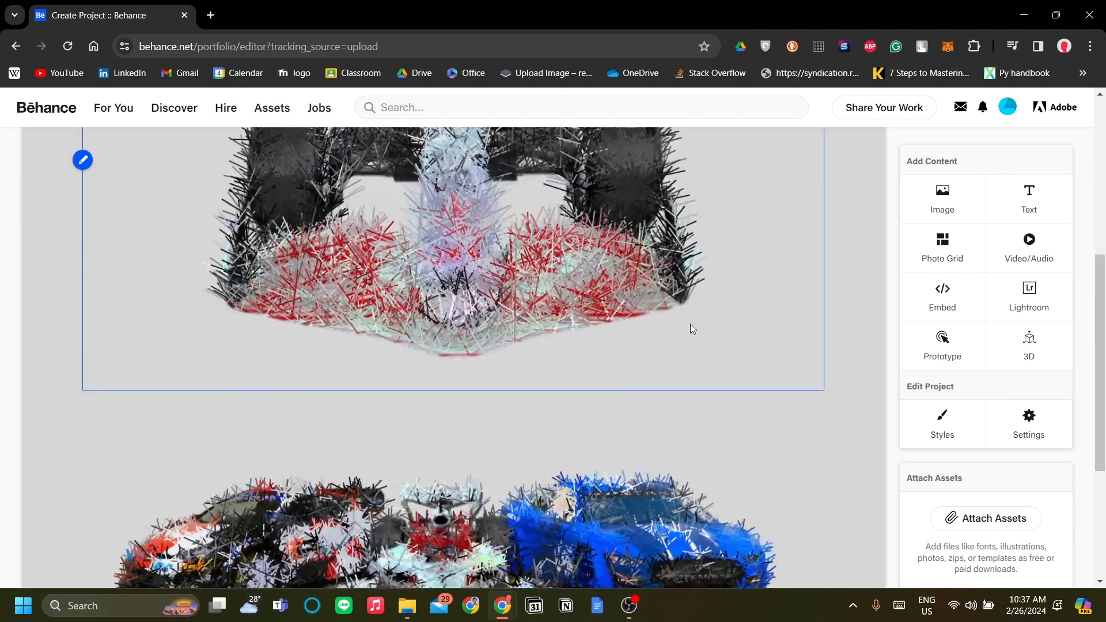
pyautogui.scroll(-5, 995, 363)
pyautogui.scroll(8, 862, 398)
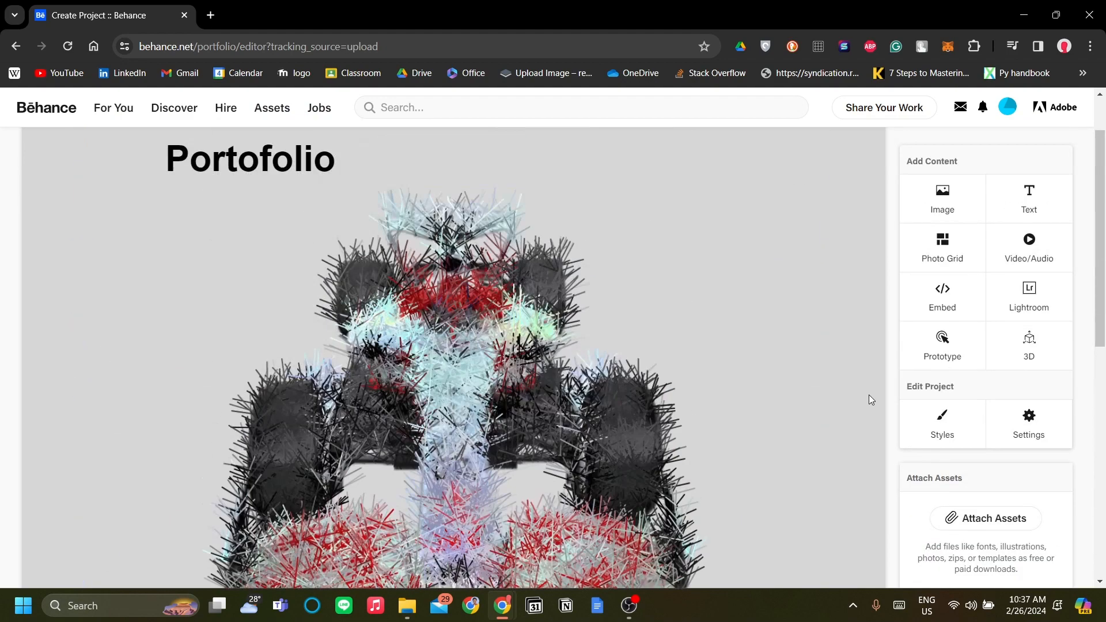
pyautogui.scroll(-2, 868, 396)
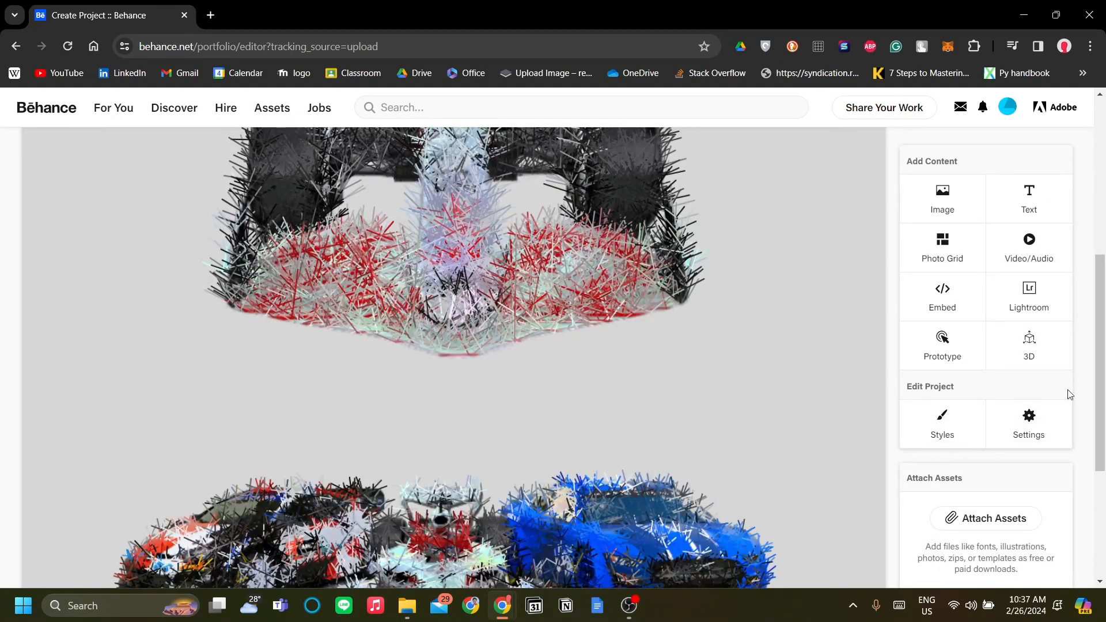
# - Look through the car images and editor options, and check what the dialog for attaching downloadable assets accepts, without attaching anything
pyautogui.scroll(-2, 956, 352)
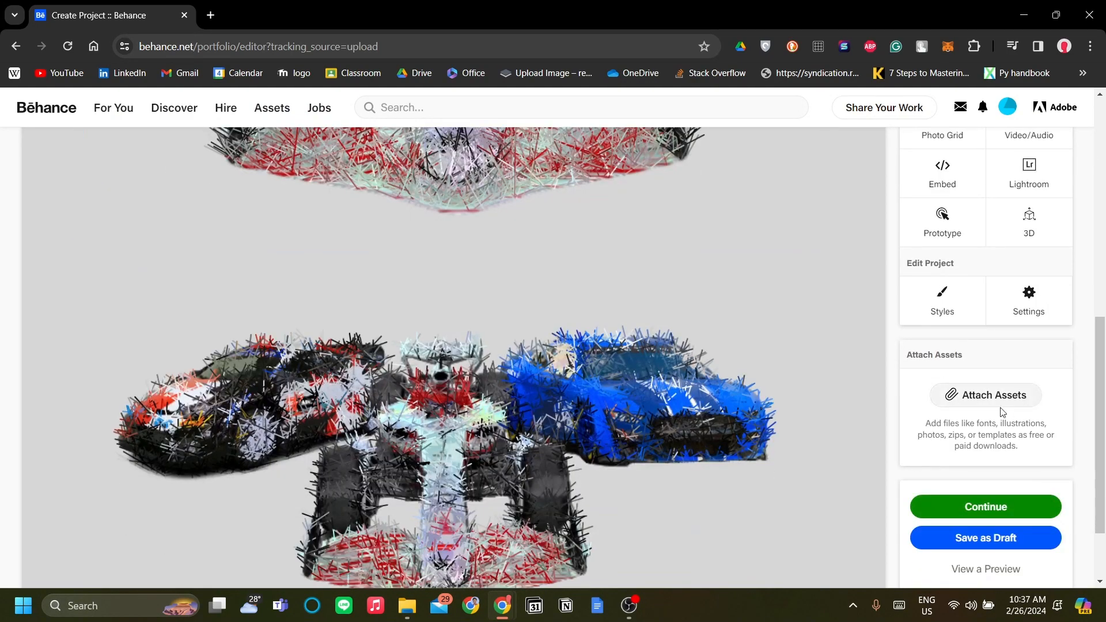
pyautogui.scroll(6, 721, 323)
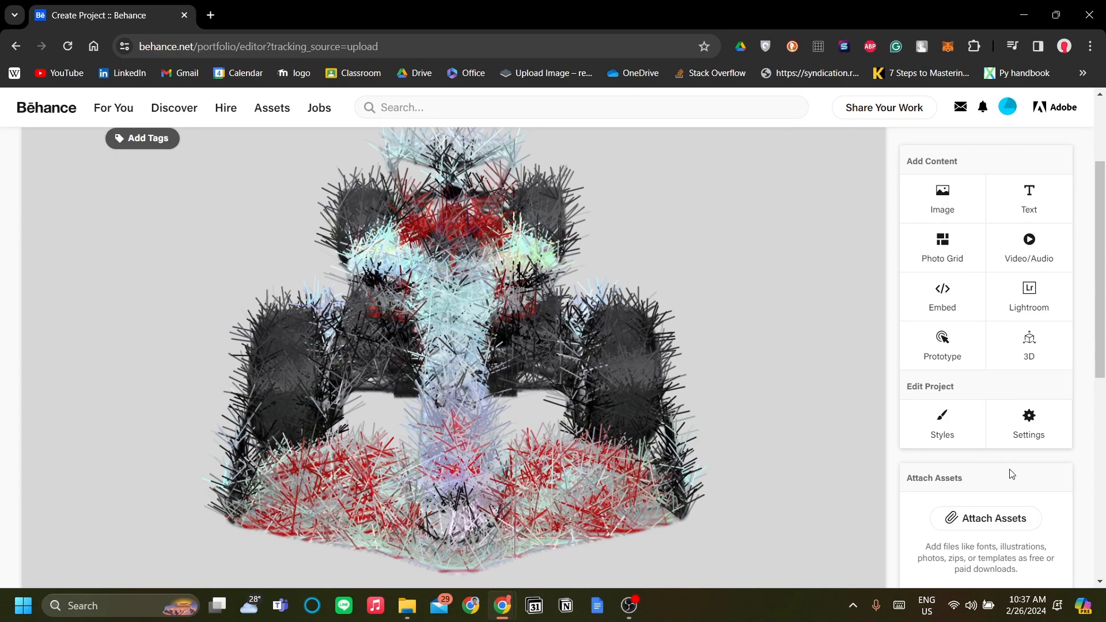
pyautogui.scroll(-2, 1008, 470)
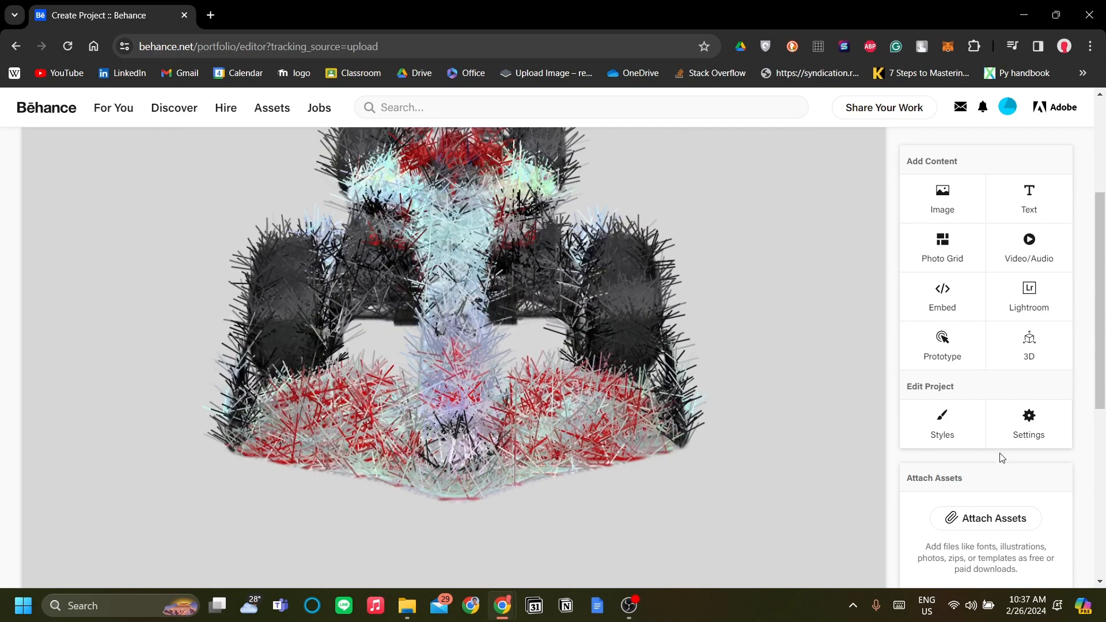
pyautogui.scroll(4, 770, 413)
pyautogui.scroll(-6, 979, 383)
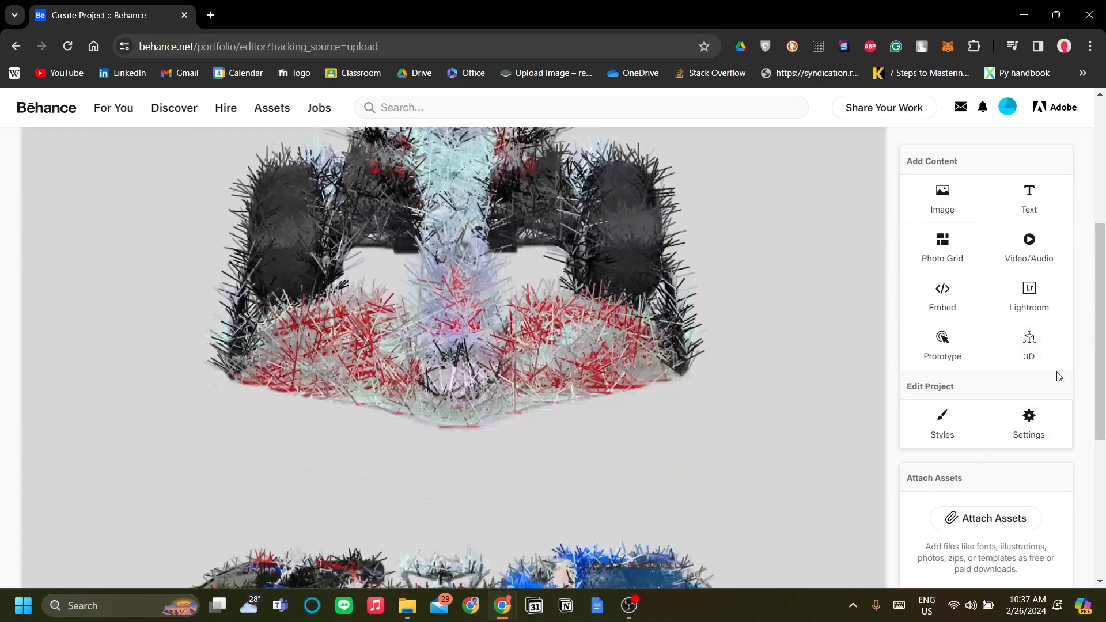
pyautogui.scroll(-3, 846, 406)
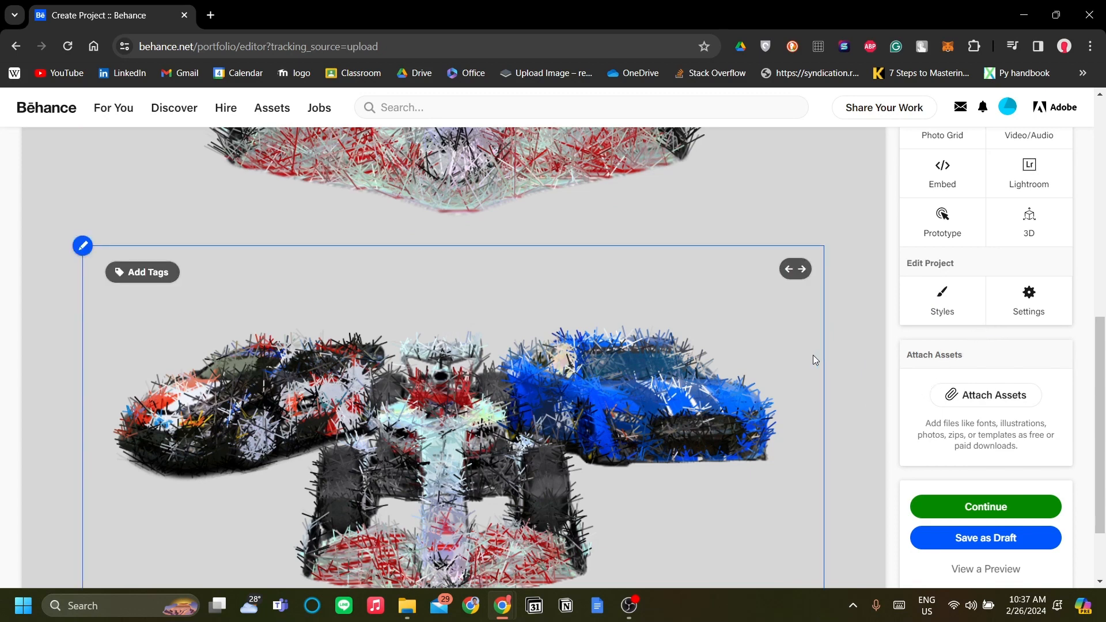
pyautogui.scroll(-1, 951, 413)
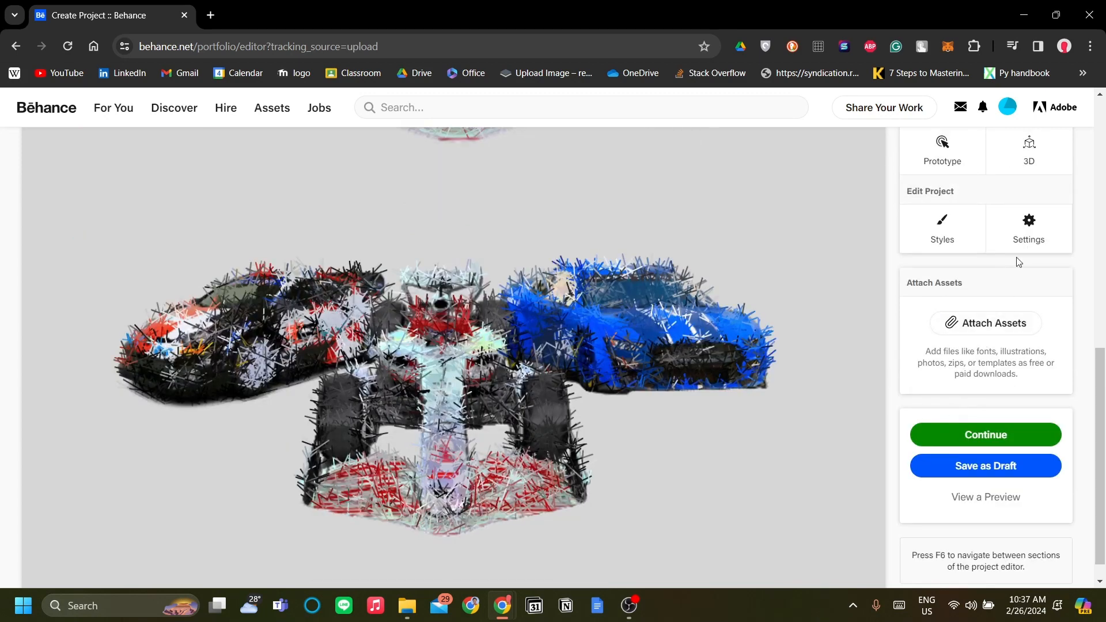
pyautogui.scroll(1, 1018, 263)
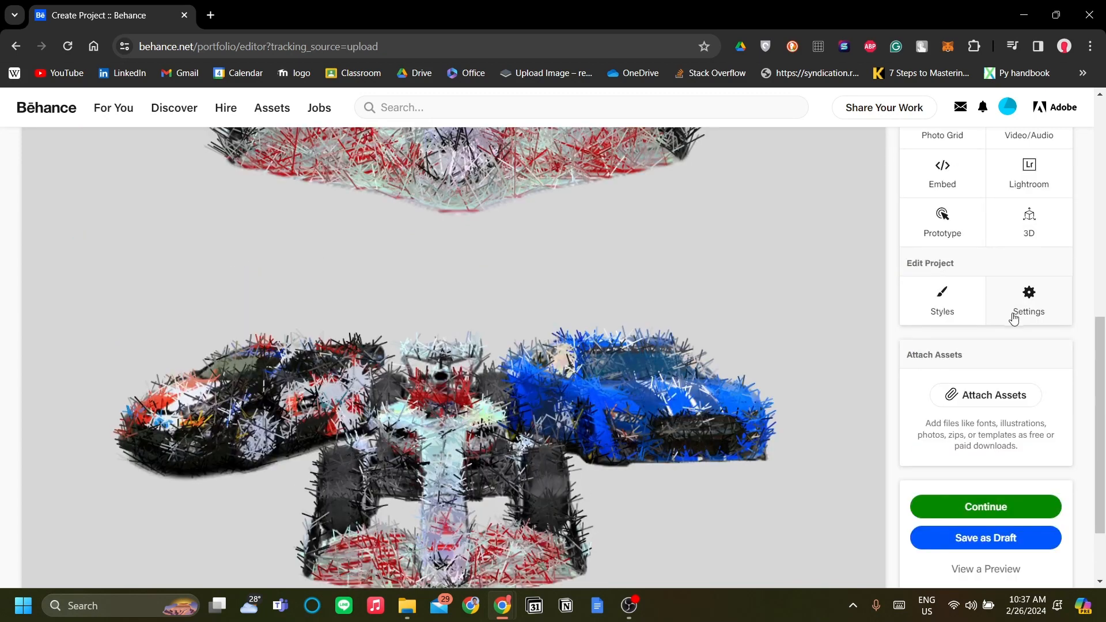
pyautogui.click(1010, 406)
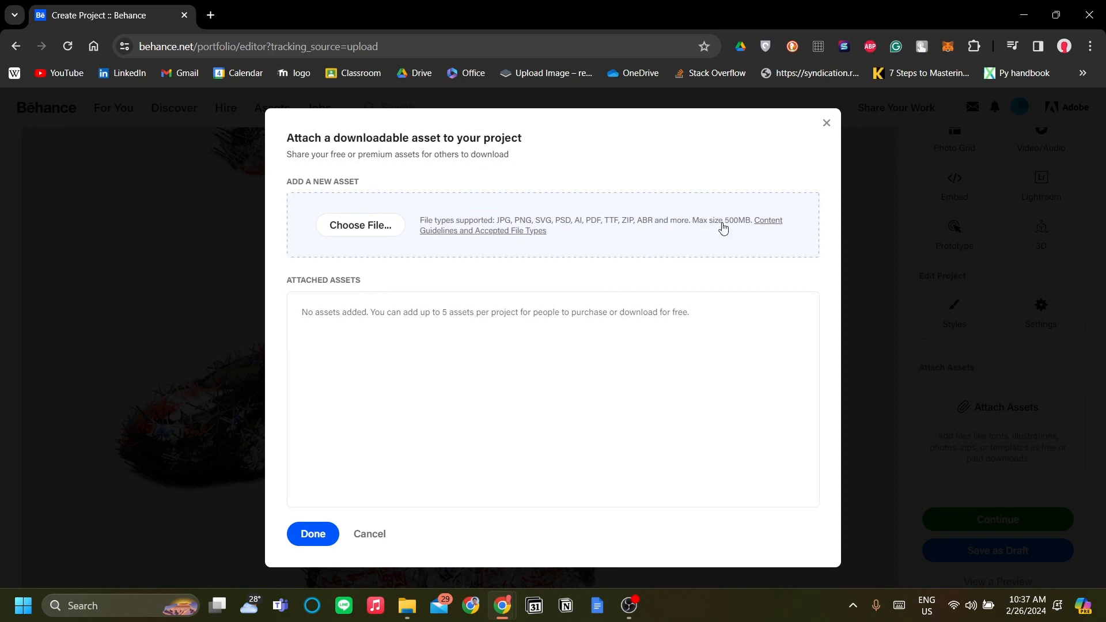
pyautogui.click(824, 128)
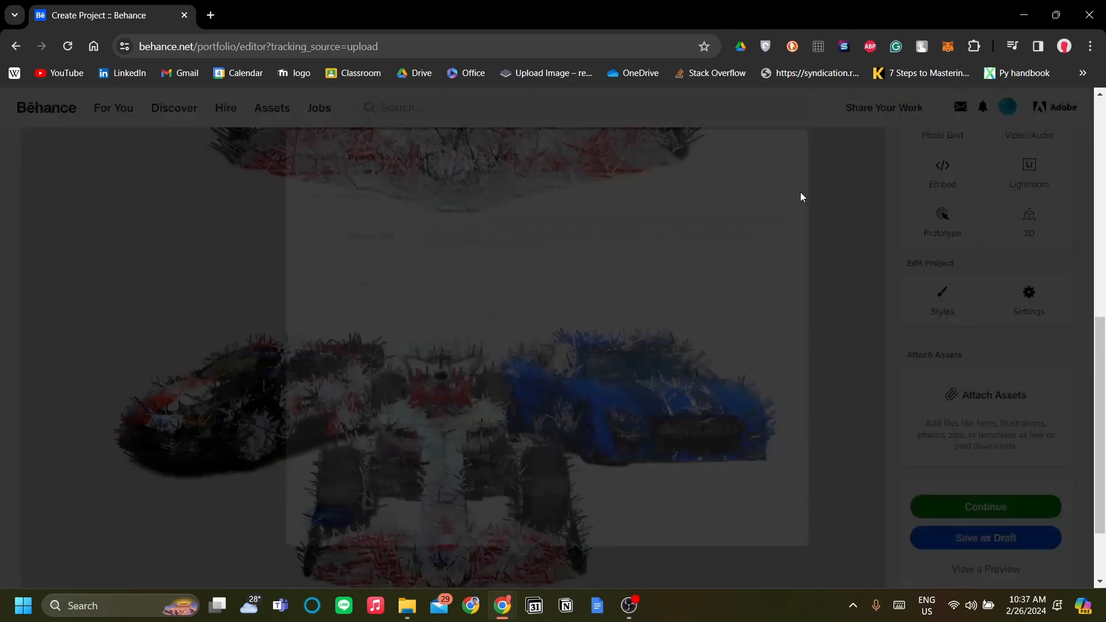
pyautogui.scroll(-6, 676, 330)
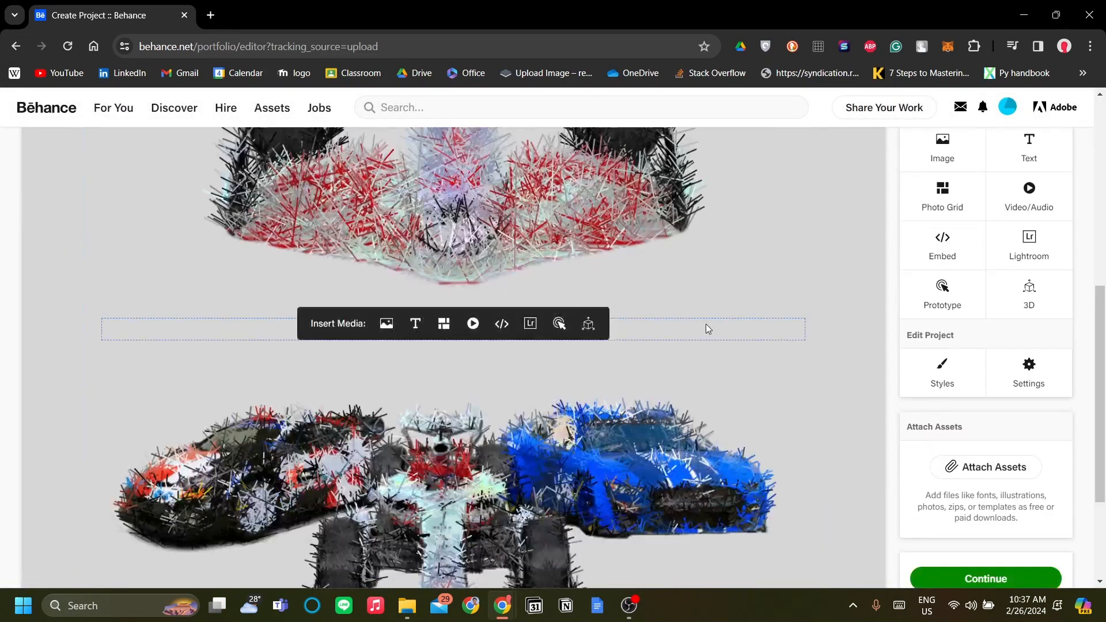
pyautogui.scroll(6, 707, 324)
pyautogui.scroll(-10, 686, 220)
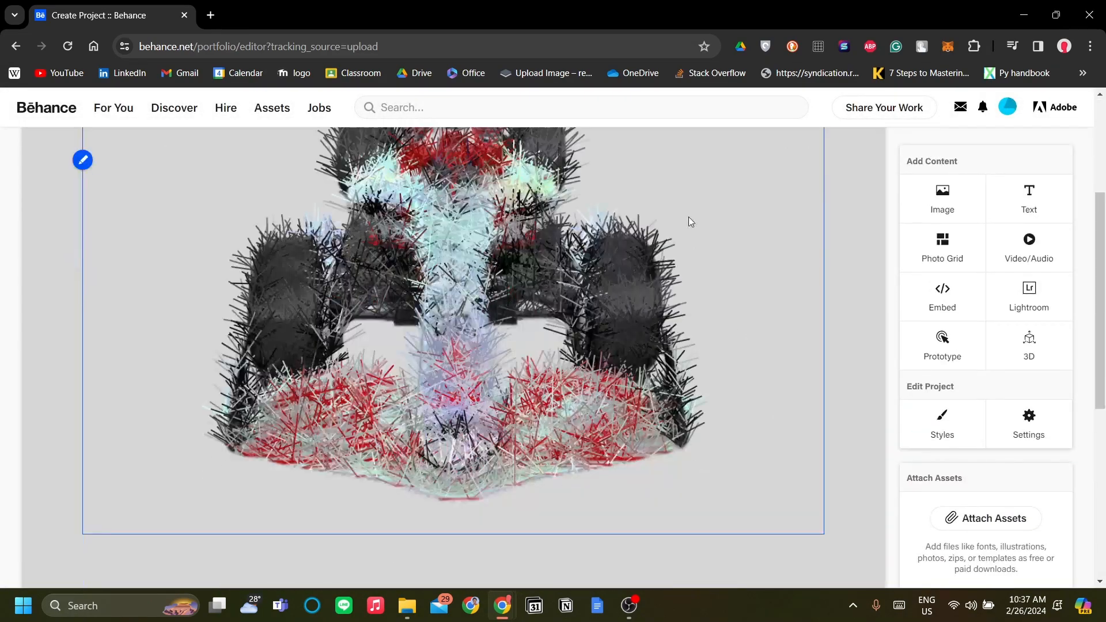
pyautogui.scroll(7, 748, 413)
pyautogui.scroll(3, 748, 410)
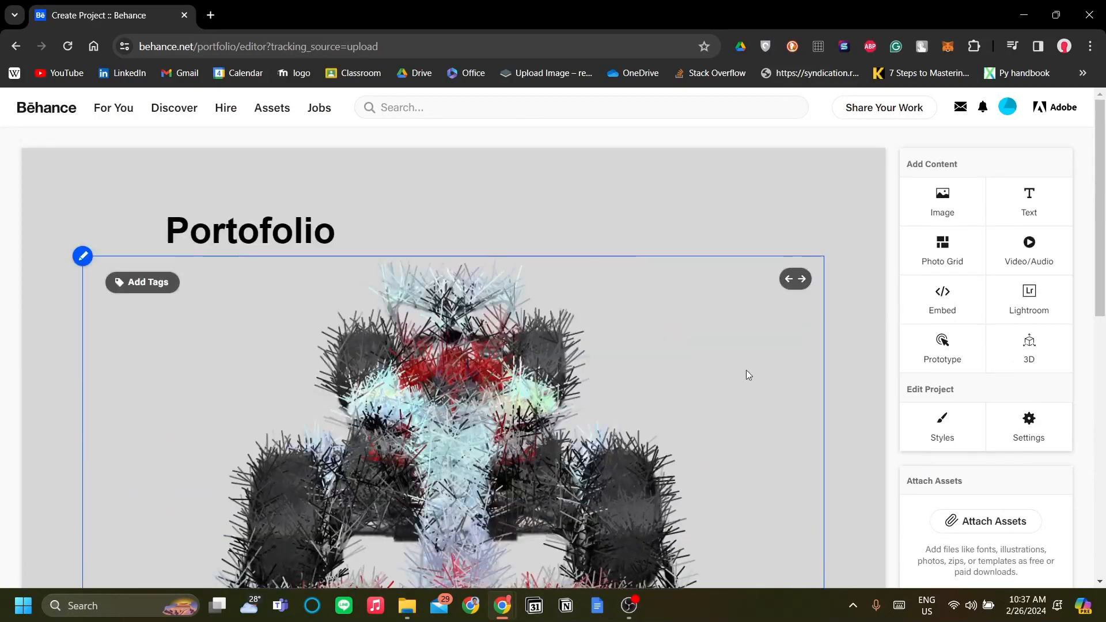
pyautogui.scroll(-6, 746, 371)
pyautogui.scroll(6, 756, 331)
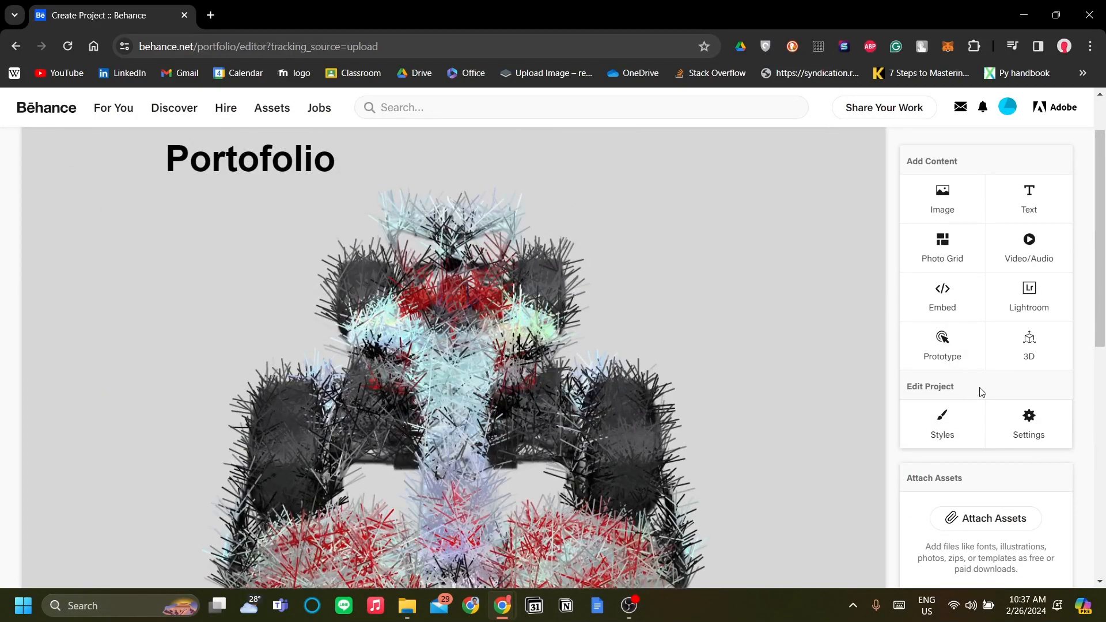
# - Open the project settings and look over the title, tags, tools, category, visibility and copyright fields
pyautogui.click(1042, 431)
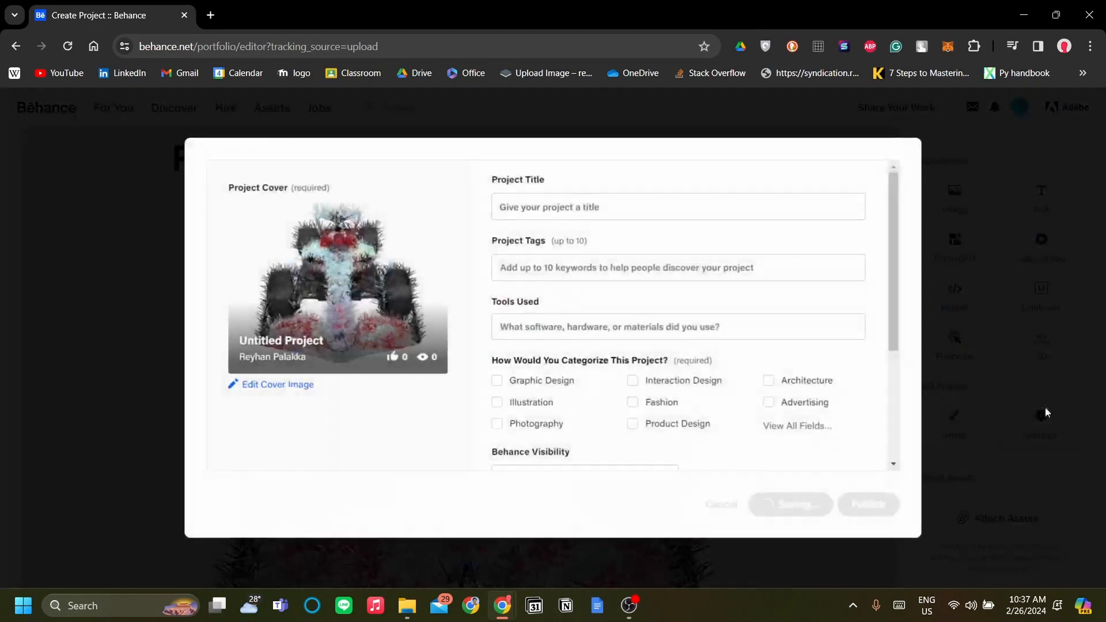
pyautogui.scroll(-2, 211, 370)
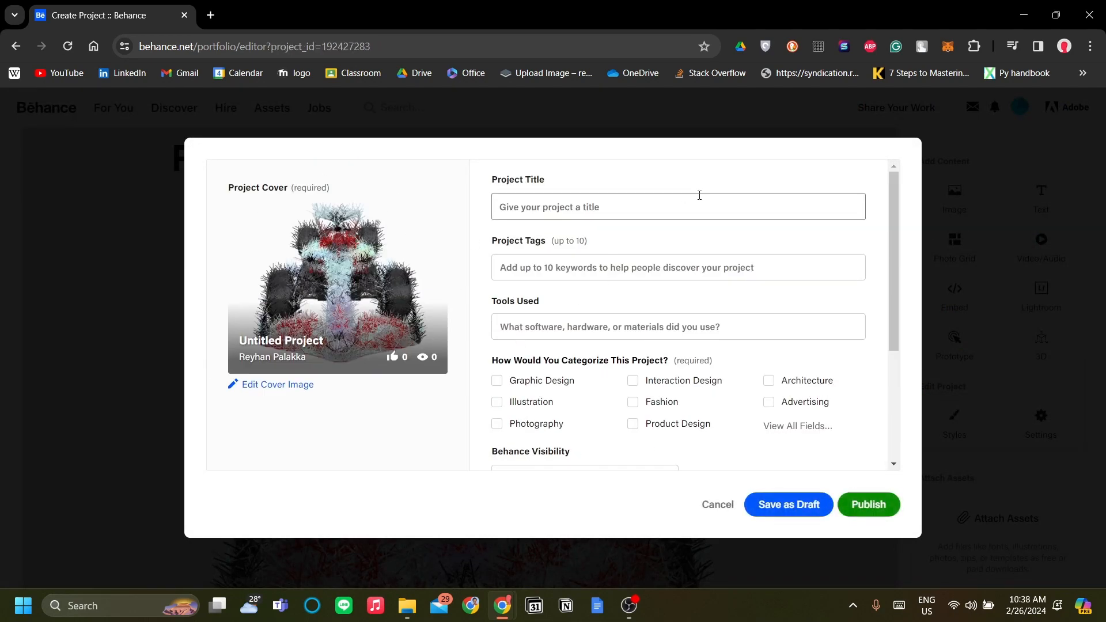
pyautogui.scroll(-3, 711, 241)
pyautogui.scroll(3, 662, 363)
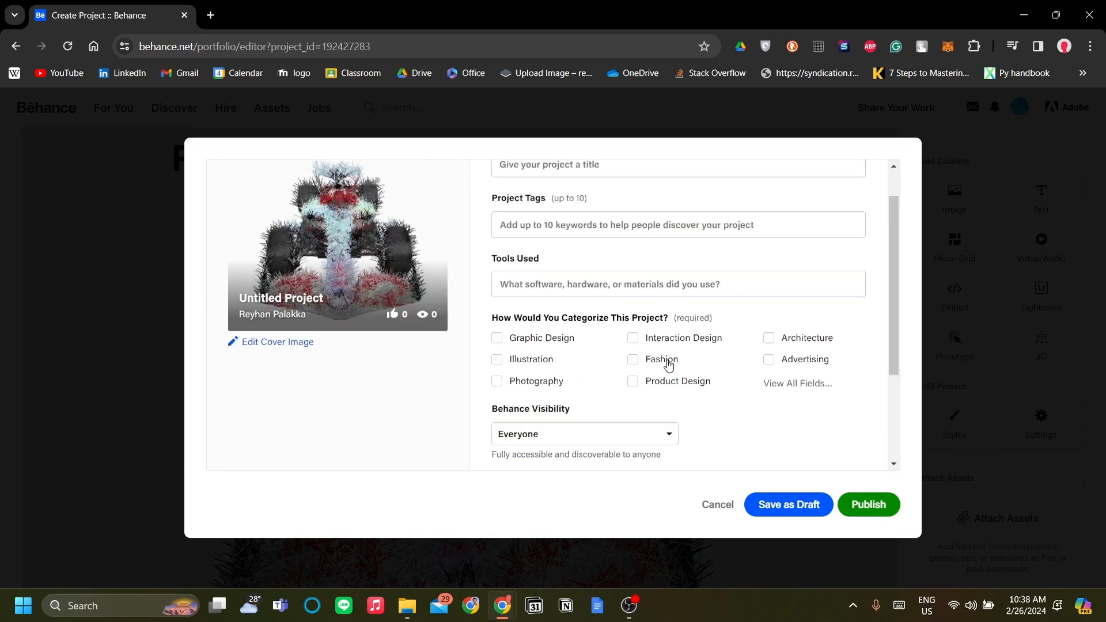
pyautogui.click(694, 209)
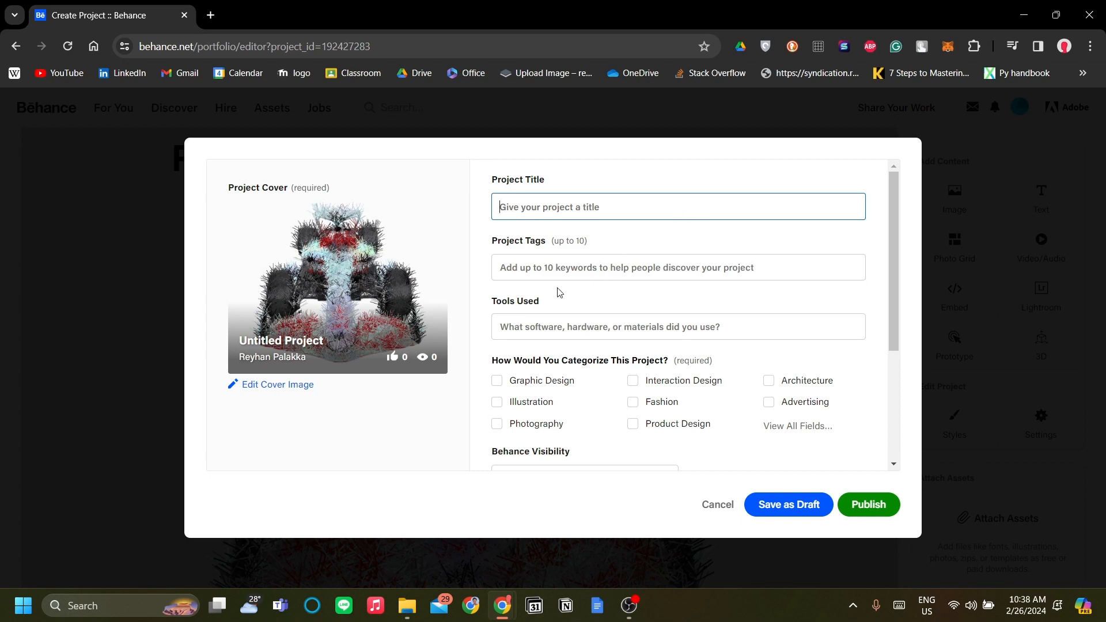
pyautogui.scroll(-1, 492, 255)
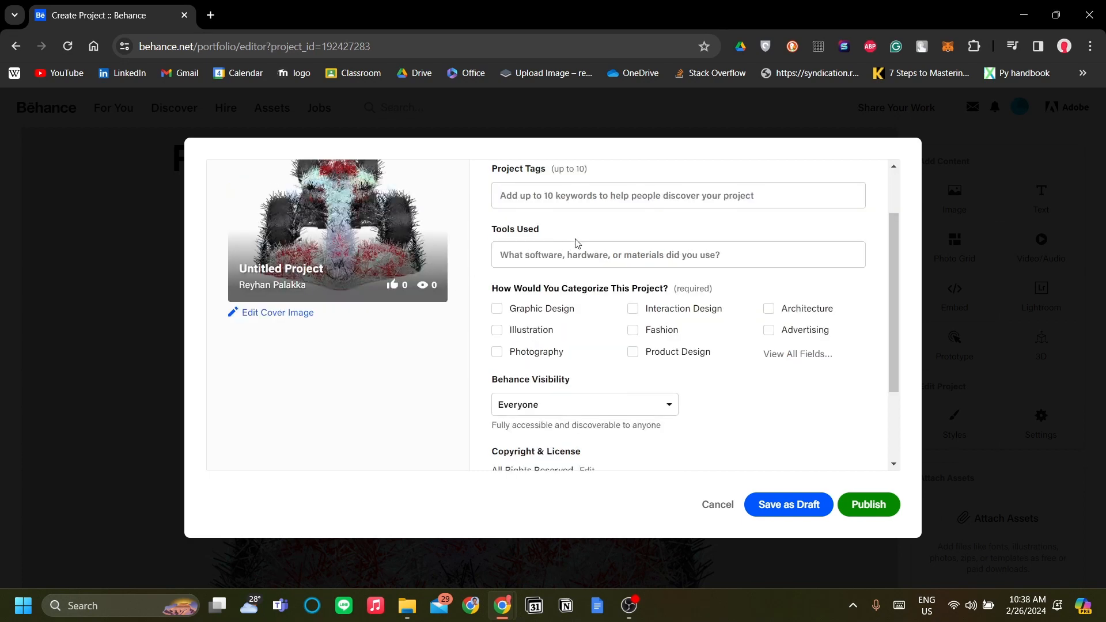
pyautogui.scroll(1, 688, 346)
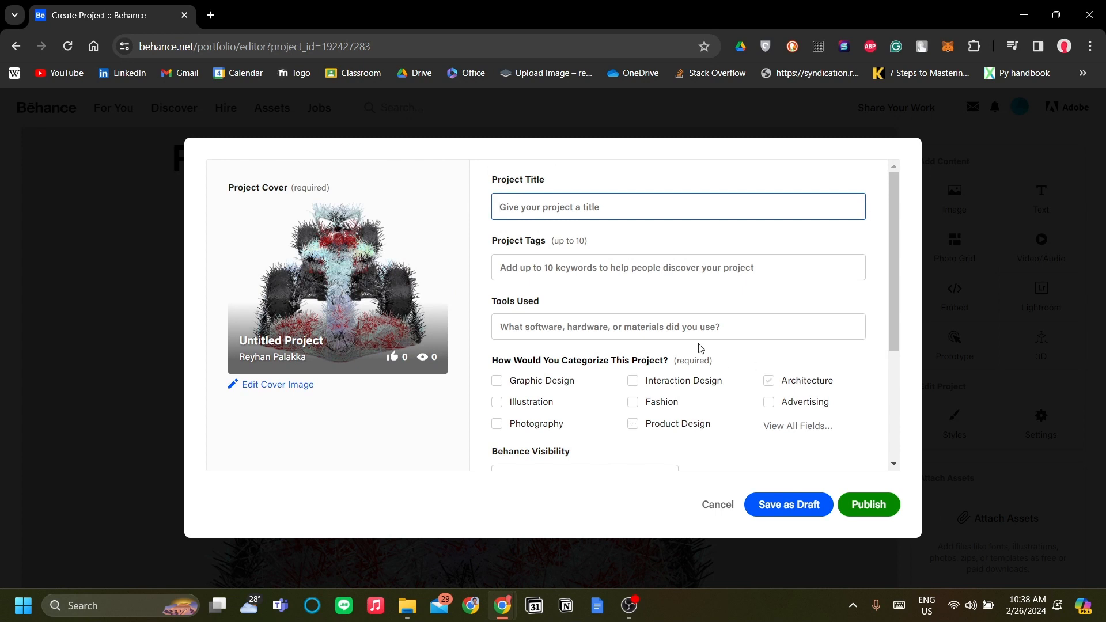
# - Add "creative coding" and "motorsports" as project tags
pyautogui.click(668, 272)
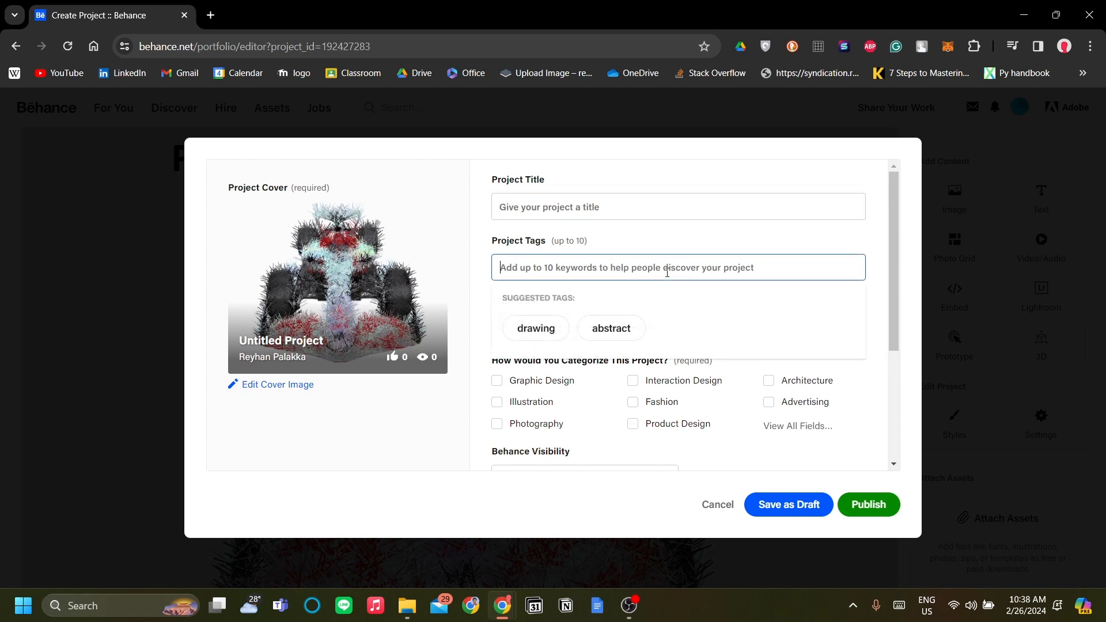
pyautogui.write('creative coding')
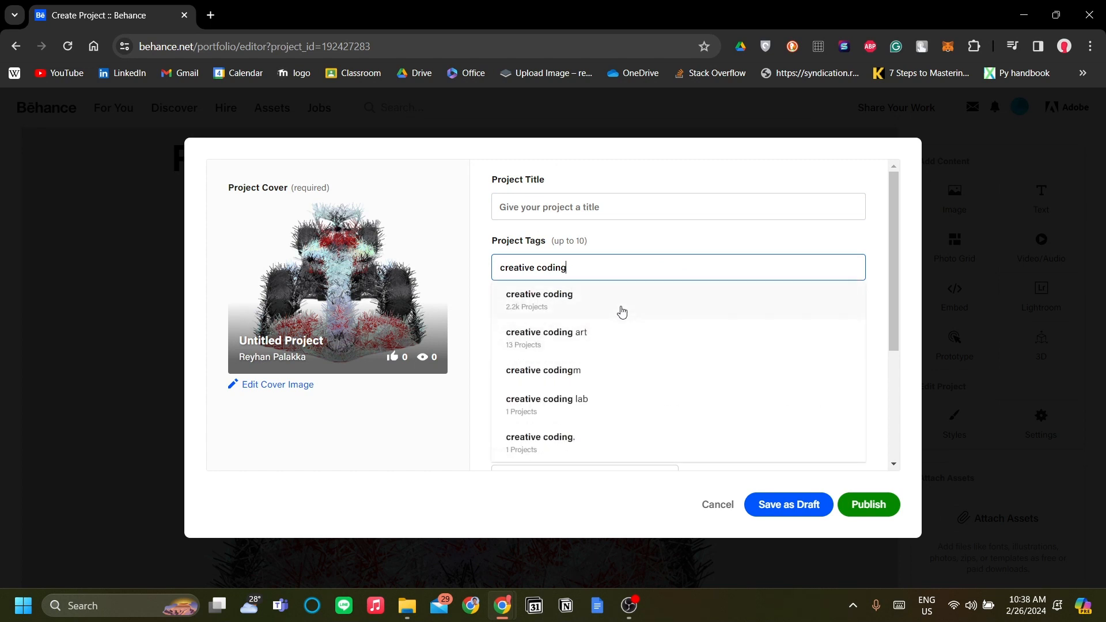
pyautogui.click(622, 312)
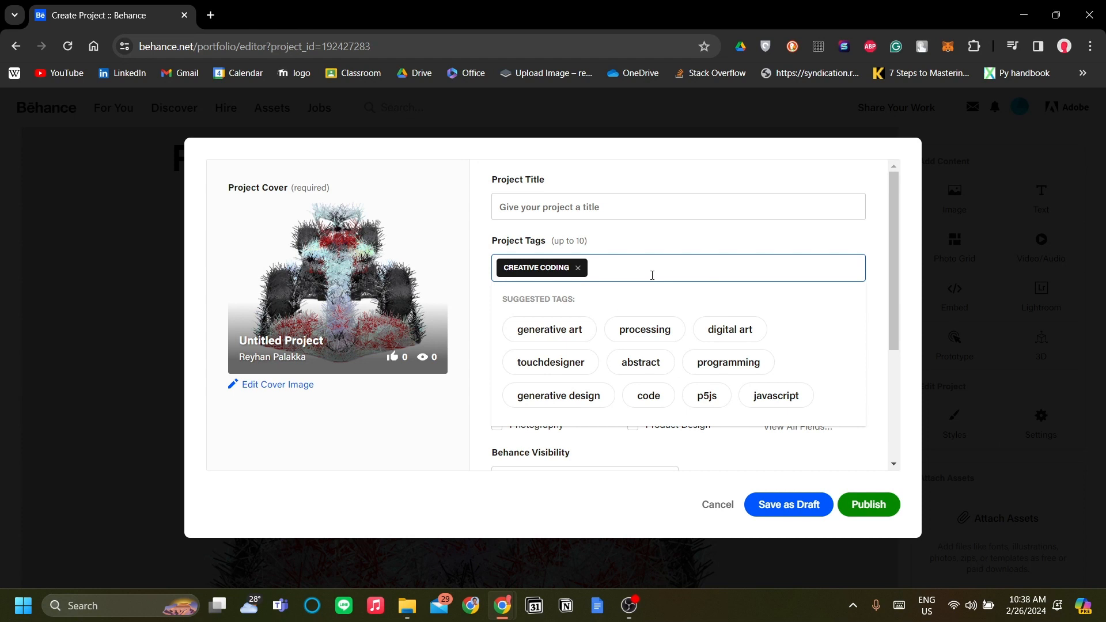
pyautogui.write('torsports')
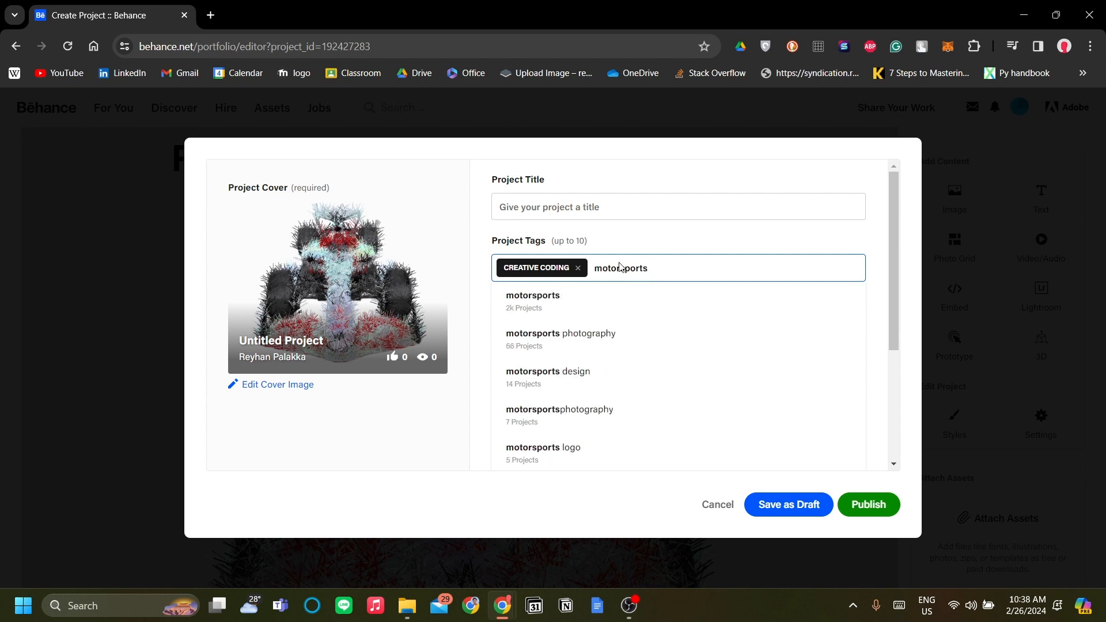
pyautogui.click(607, 305)
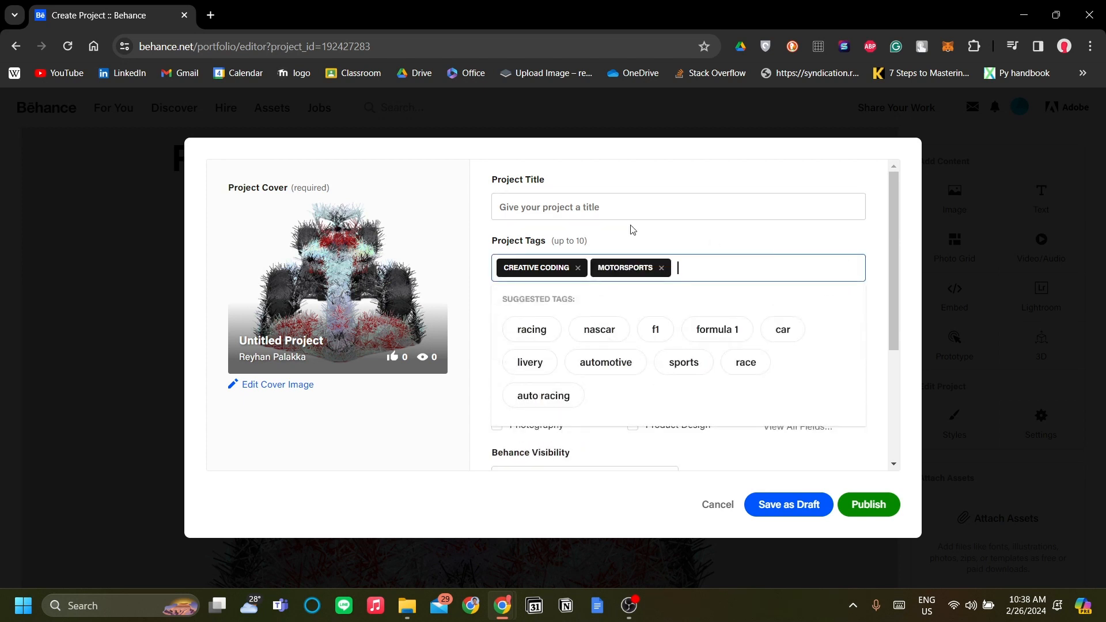
# - Title the project "Creative Coding Image Manipulation Portofolio"
pyautogui.click(649, 211)
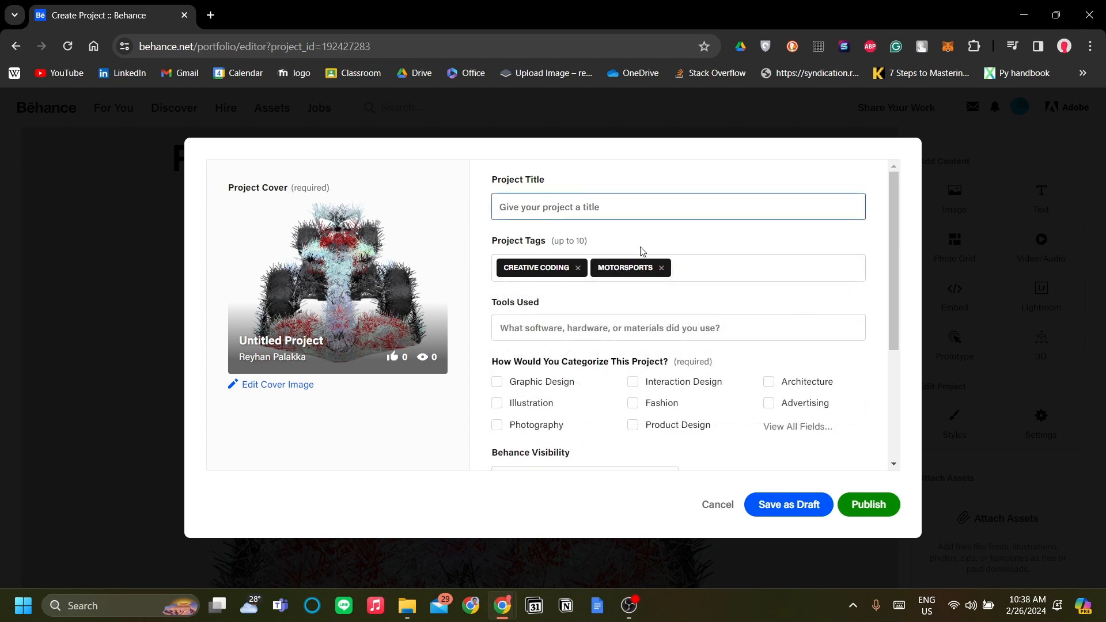
pyautogui.write('C')
pyautogui.press('BackSpace')
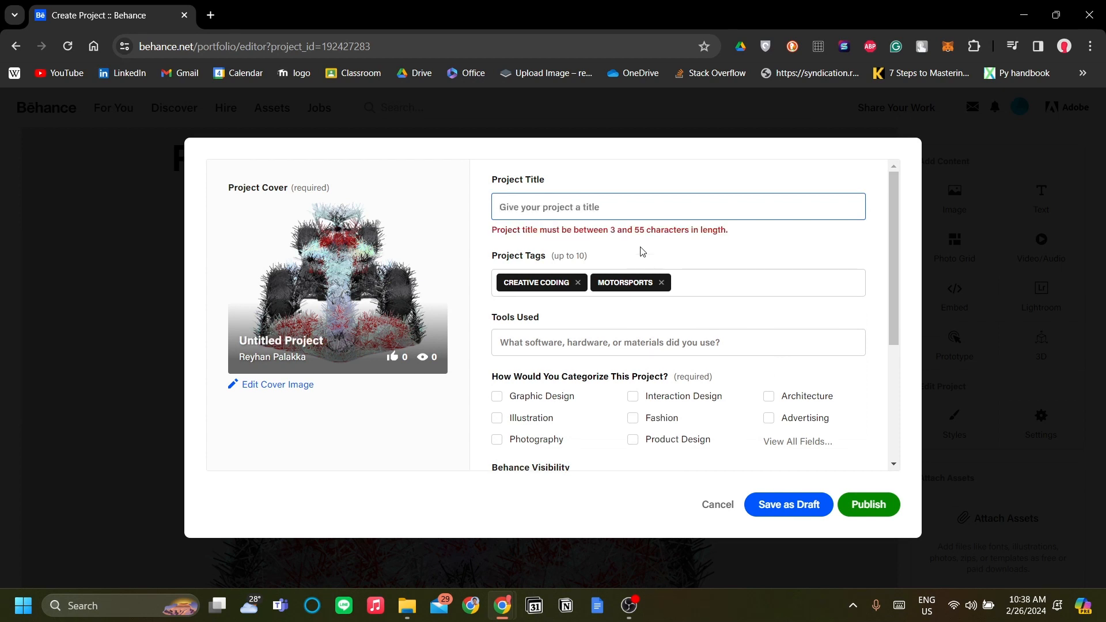
pyautogui.write('Creative ')
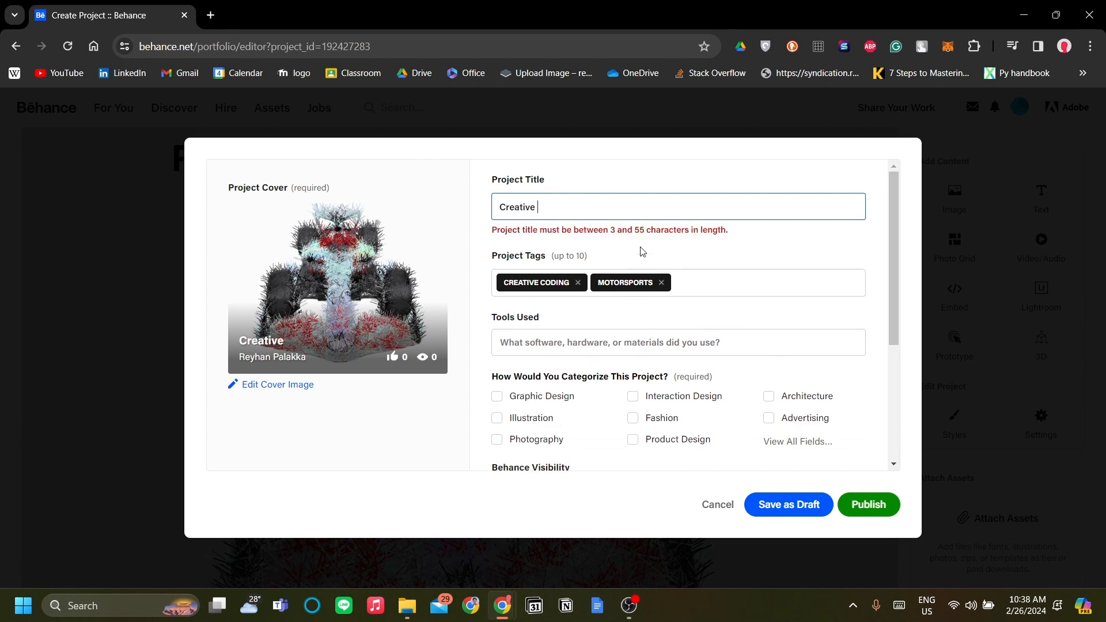
pyautogui.write('Coding ')
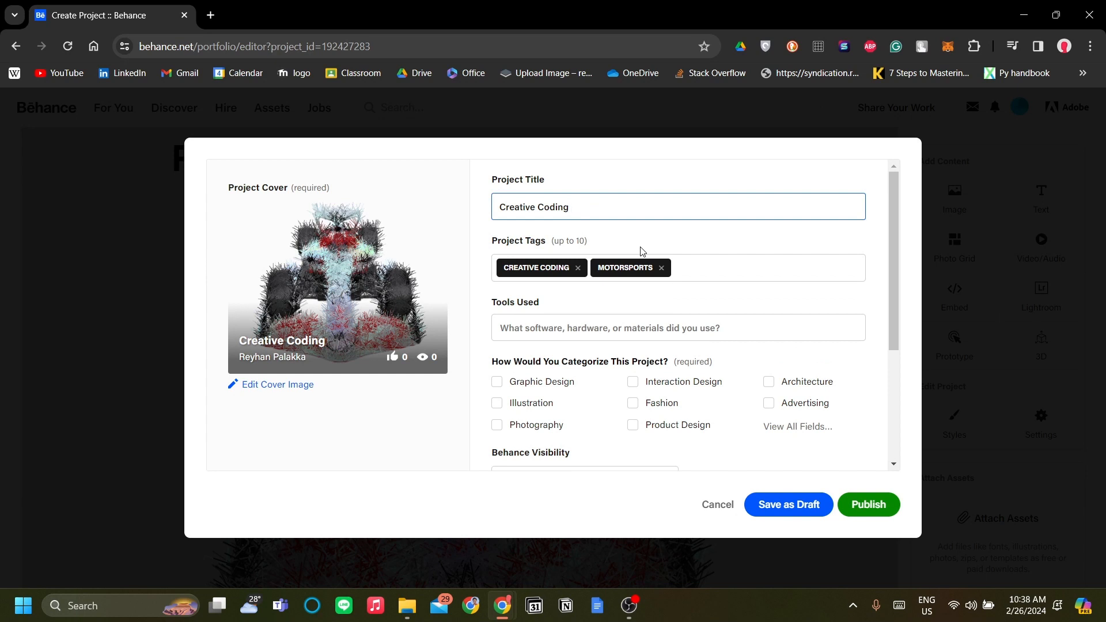
pyautogui.write('Image Ma')
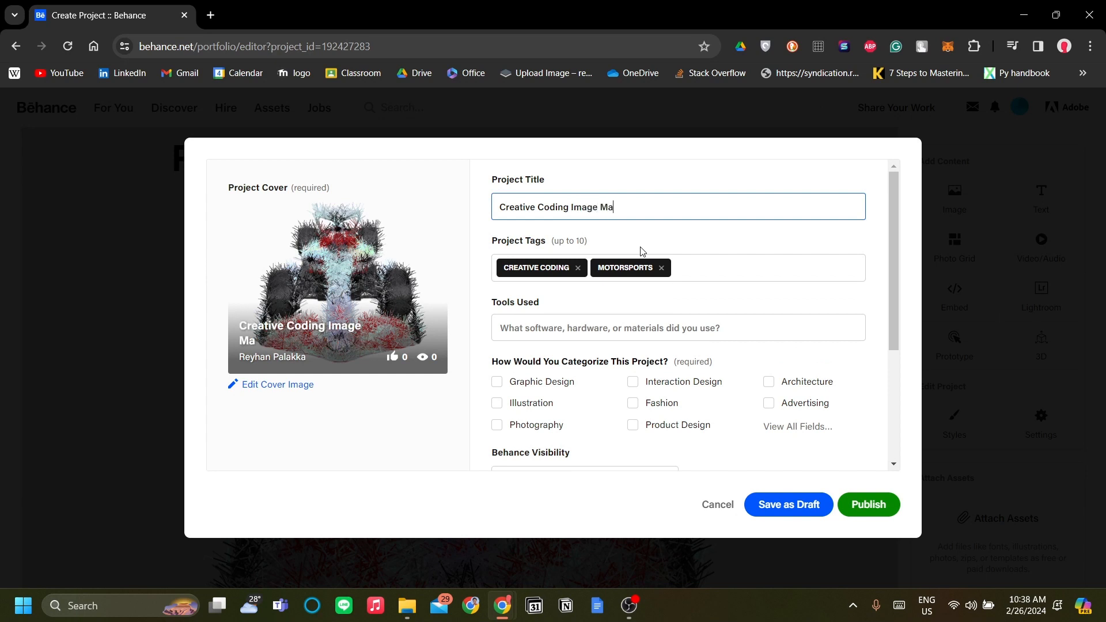
pyautogui.write('nipulation P')
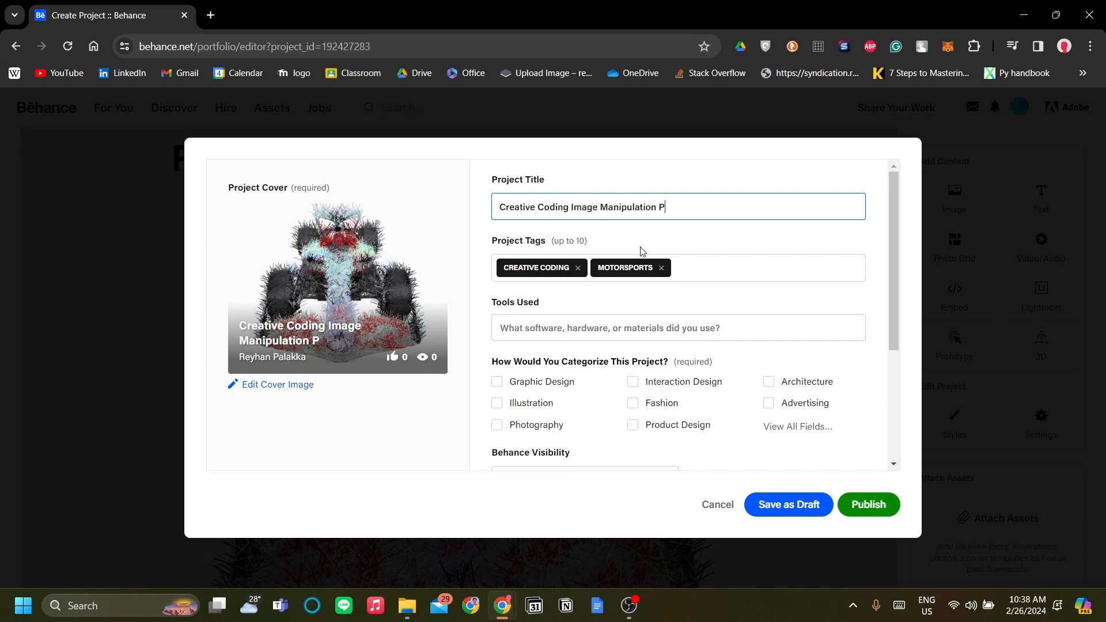
pyautogui.write('ortofolio')
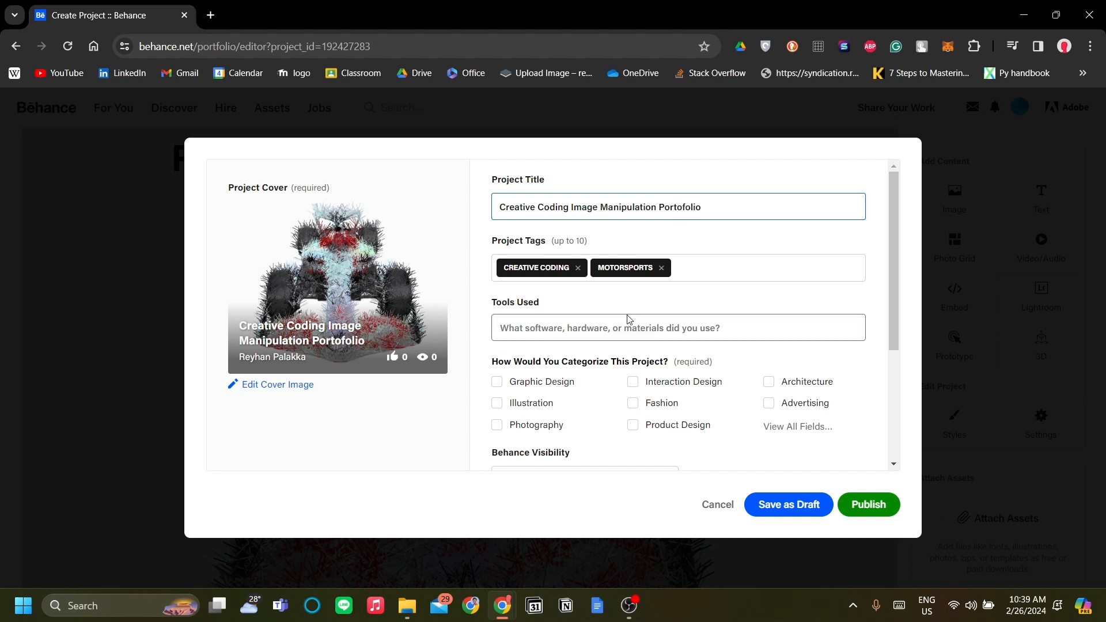
# - Add the suggested P5JS entry to the tools used for the project
pyautogui.scroll(-2, 628, 320)
pyautogui.scroll(1, 644, 311)
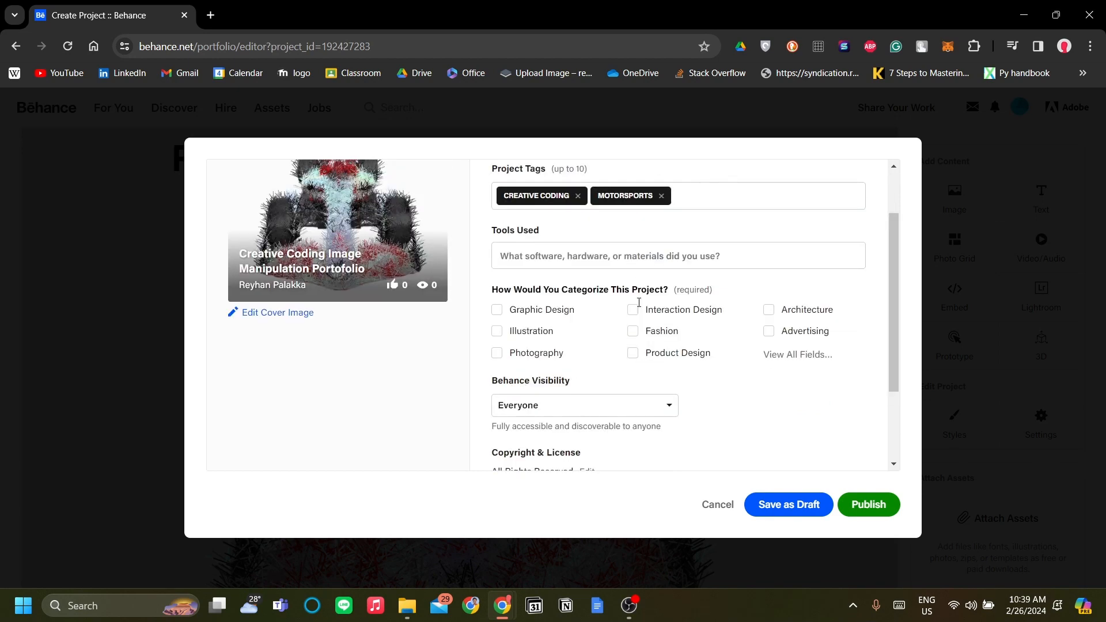
pyautogui.click(642, 259)
pyautogui.scroll(1, 710, 372)
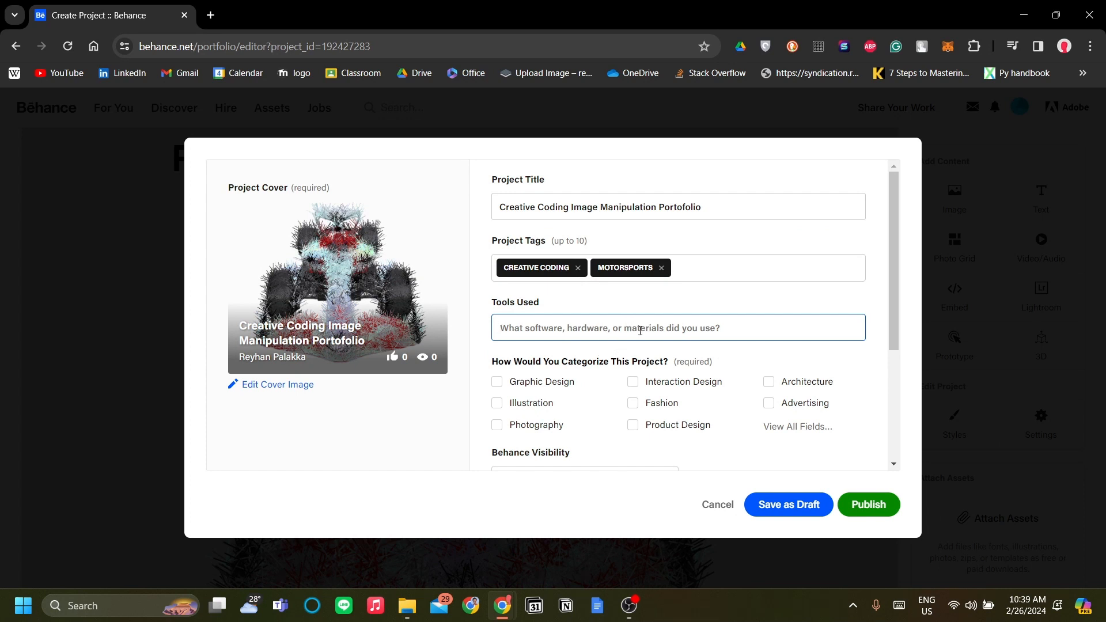
pyautogui.write('-5')
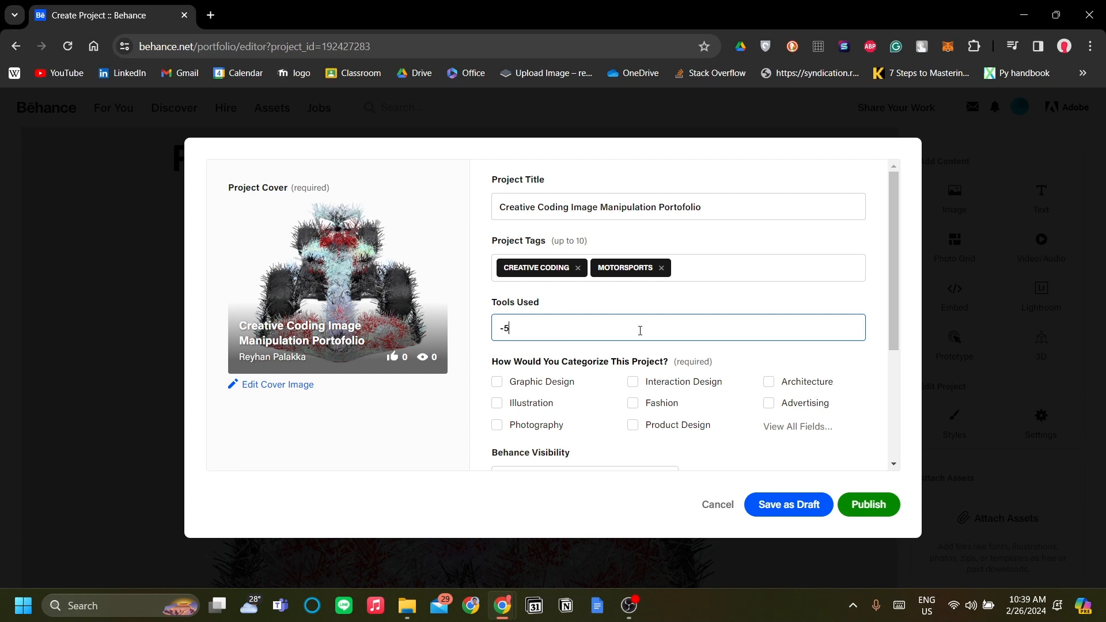
pyautogui.press('BackSpace')
pyautogui.write('p5.js')
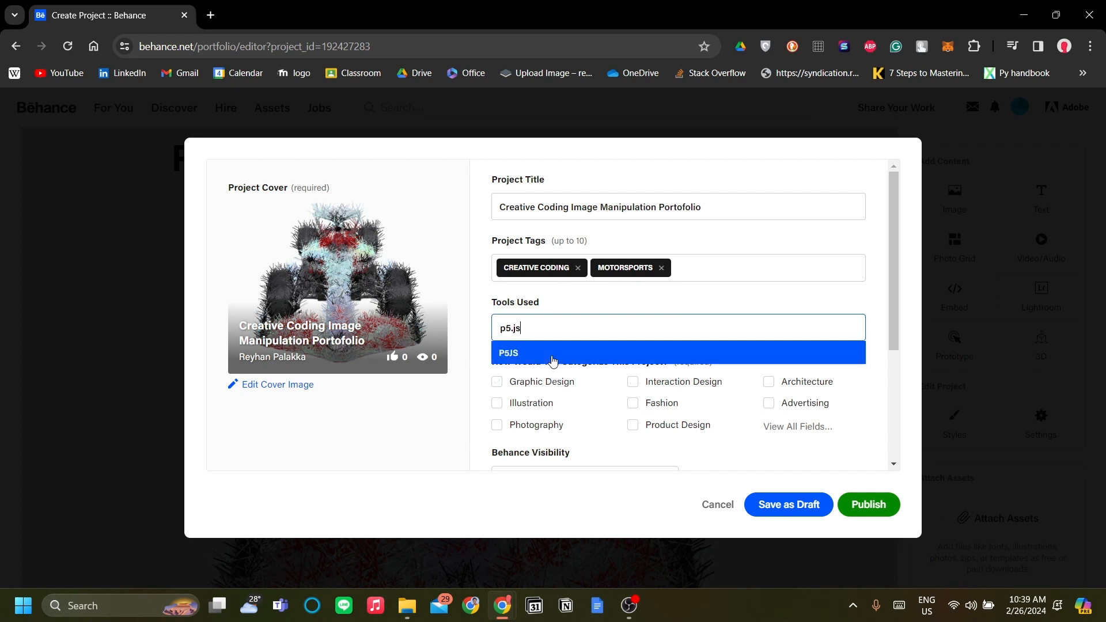
pyautogui.click(552, 358)
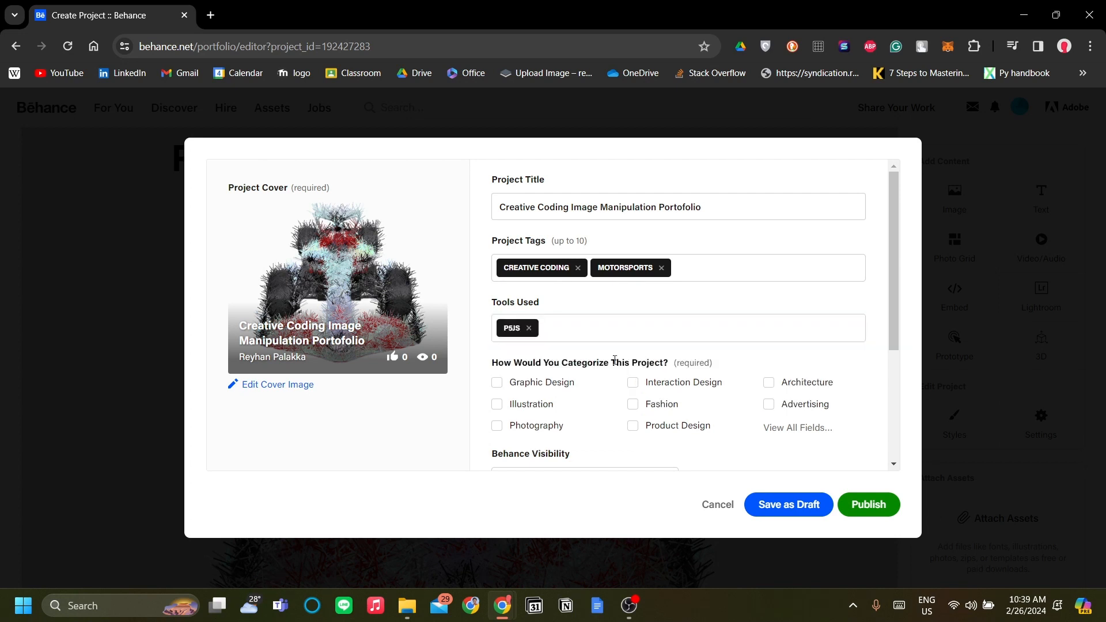
# - Add Adobe Illustrator CC and Adobe Photoshop to the tools used for the project
pyautogui.click(781, 332)
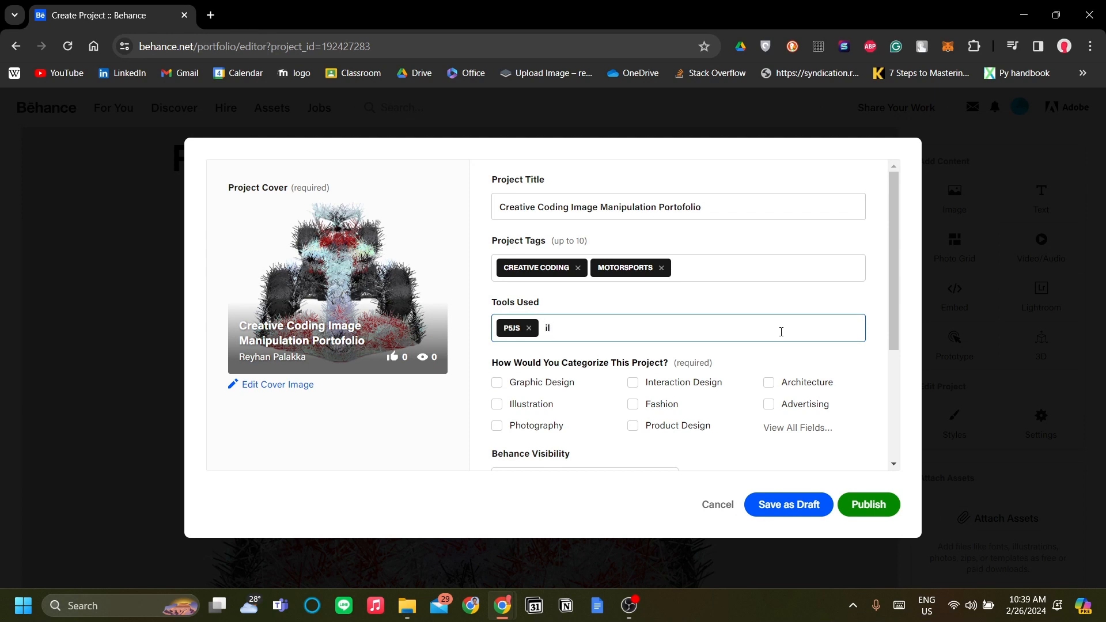
pyautogui.write('illustrat')
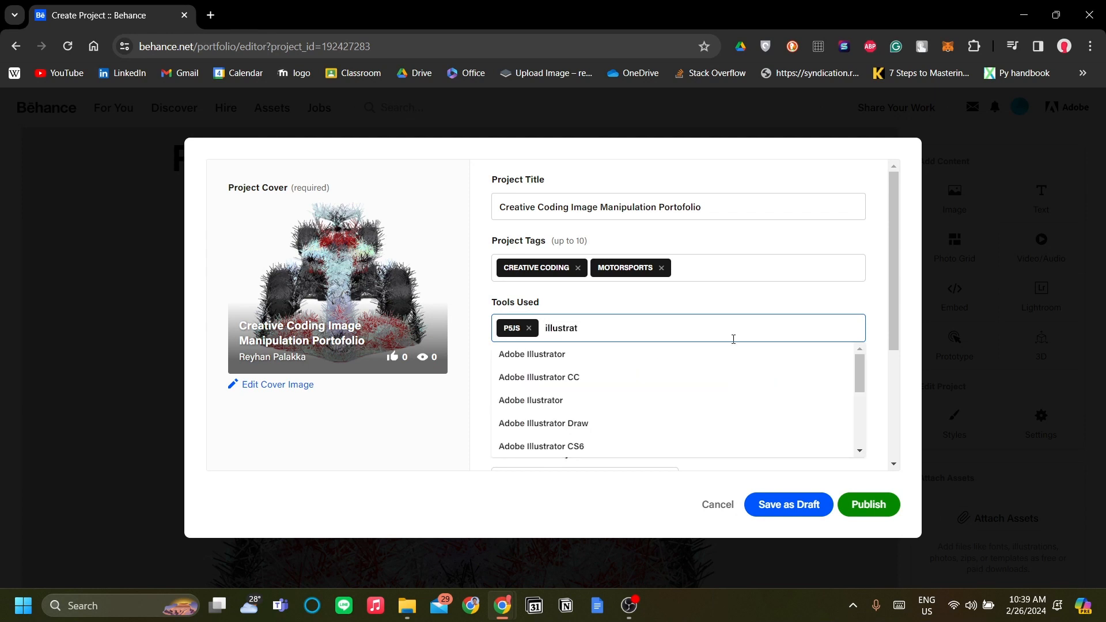
pyautogui.click(568, 377)
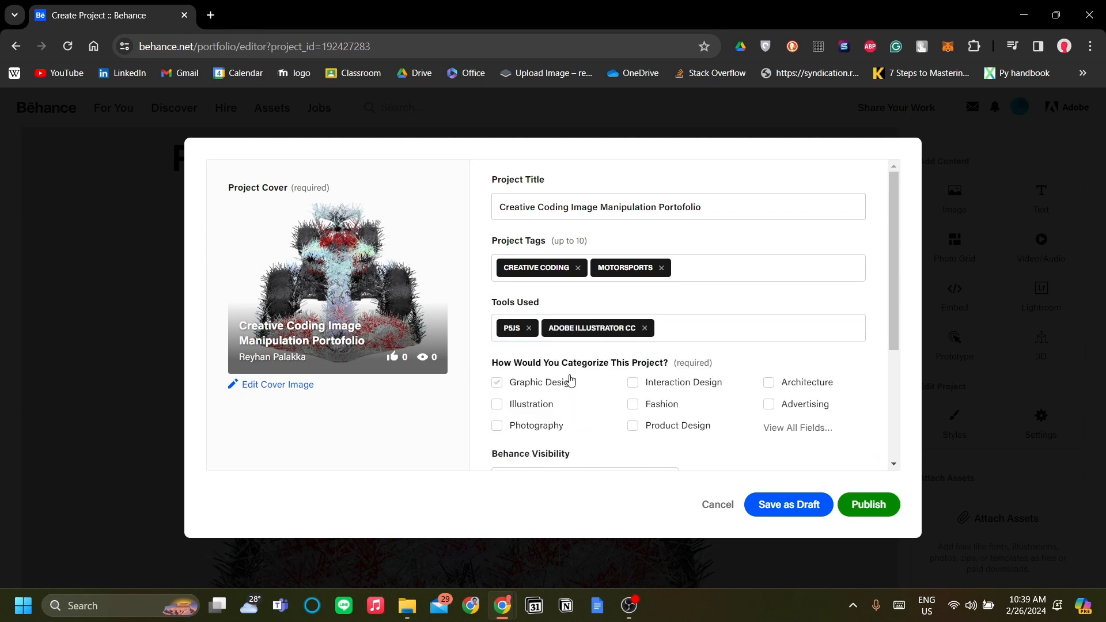
pyautogui.click(723, 325)
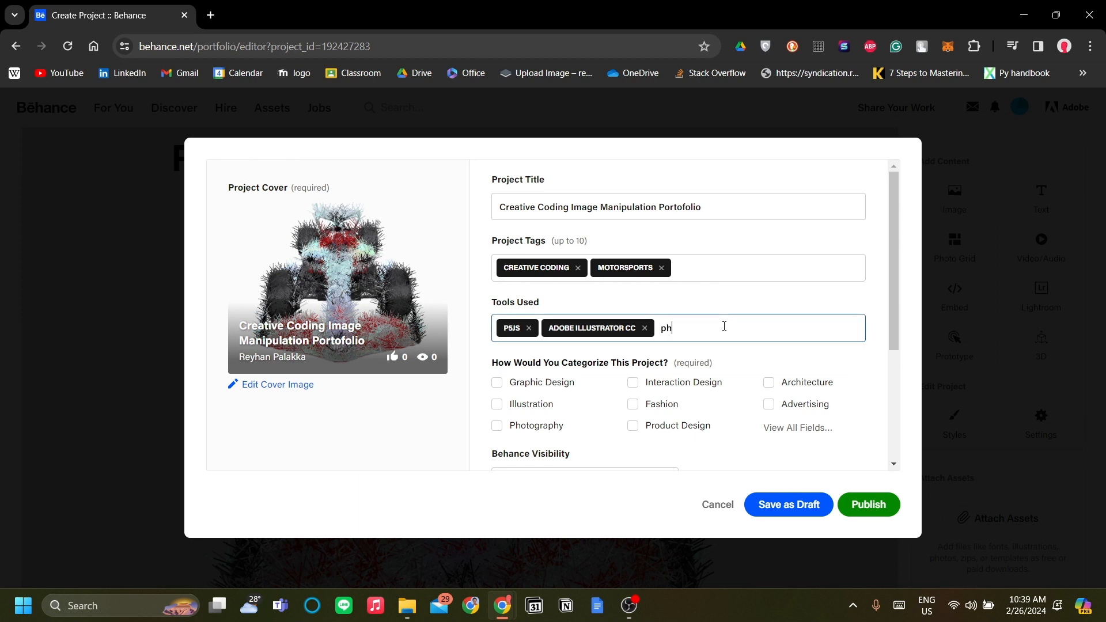
pyautogui.write('photosho')
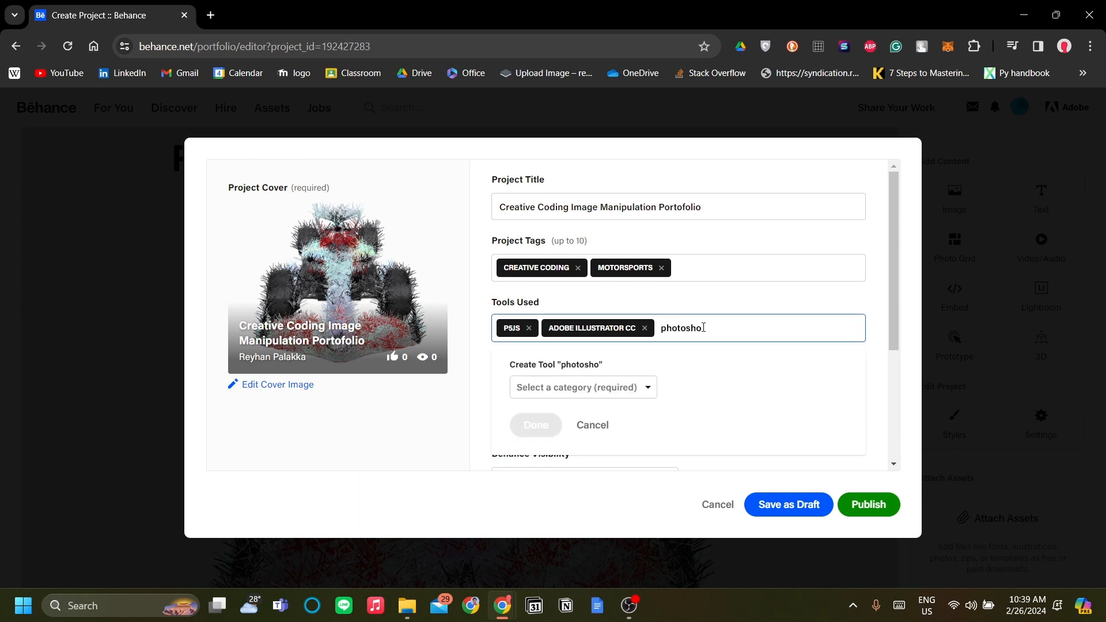
pyautogui.write('p')
pyautogui.click(563, 353)
pyautogui.click(766, 295)
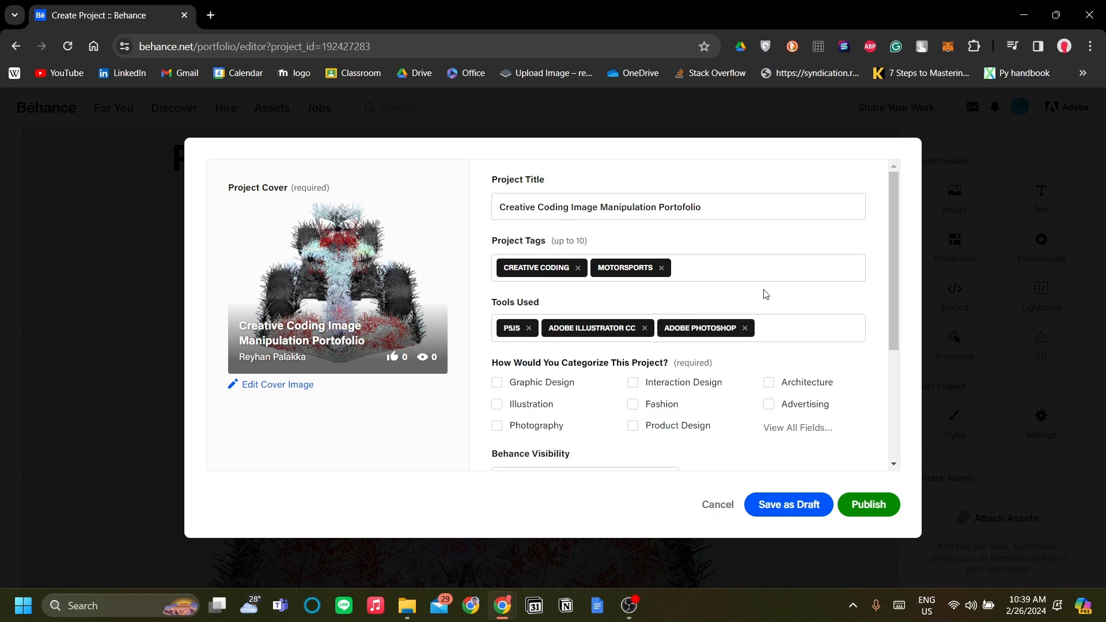
# - Categorize the project under the Illustration creative field, choosing it from the full list of fields
pyautogui.scroll(-3, 790, 326)
pyautogui.scroll(1, 800, 331)
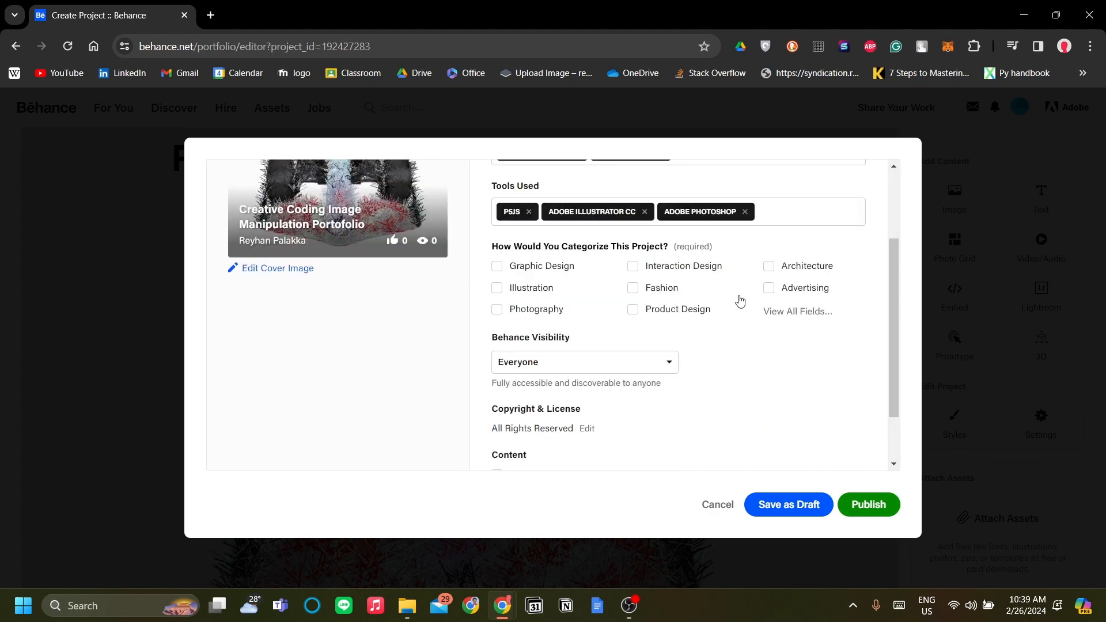
pyautogui.click(673, 294)
pyautogui.scroll(3, 708, 329)
pyautogui.scroll(-1, 708, 329)
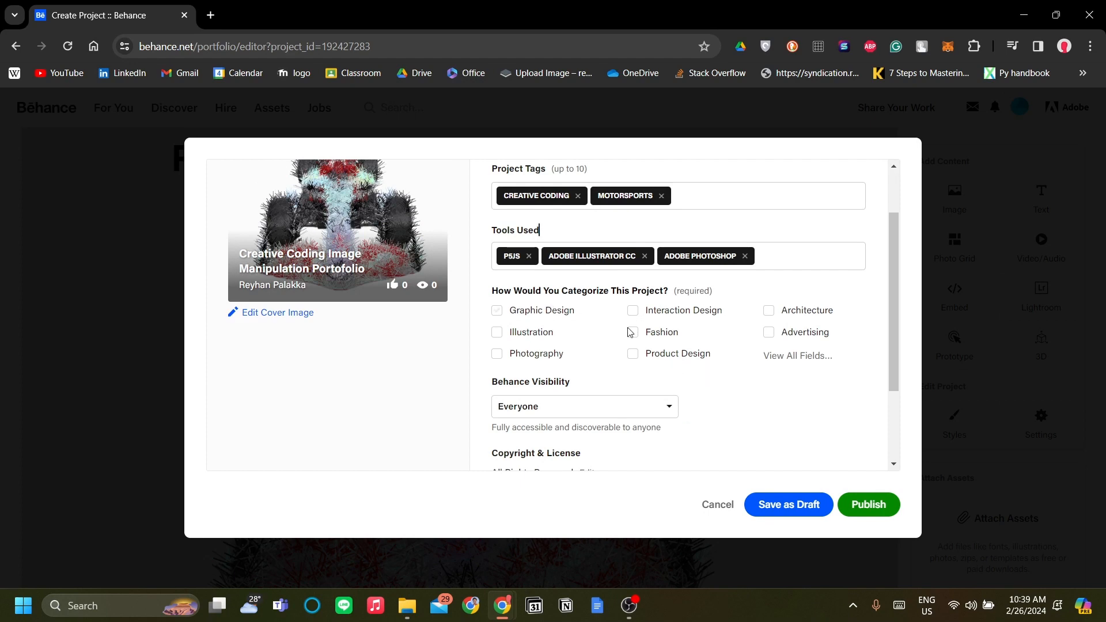
pyautogui.click(792, 357)
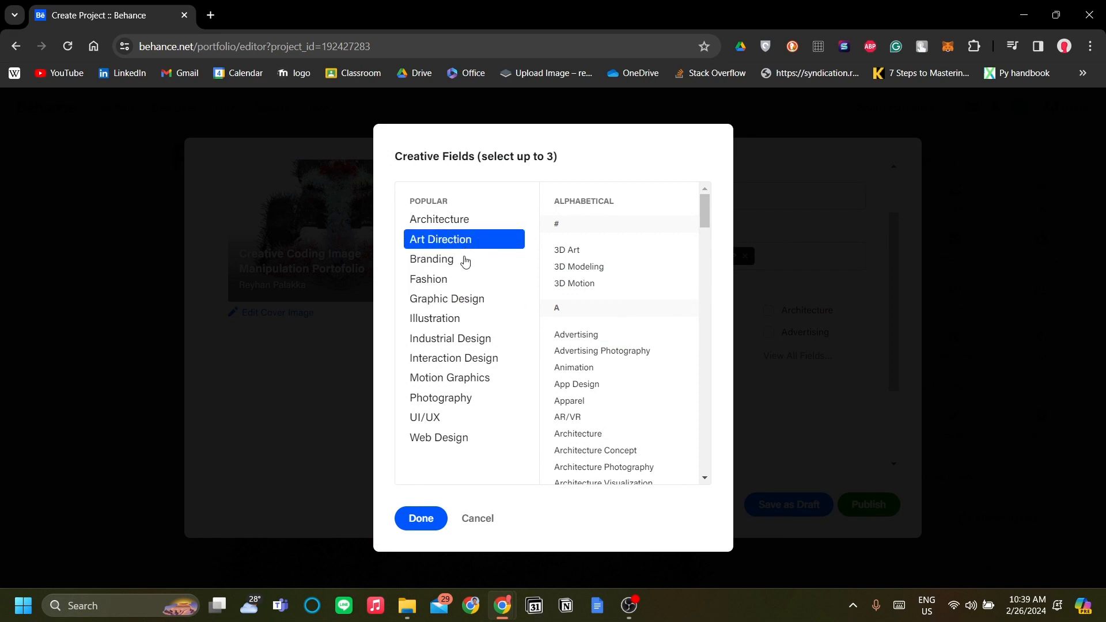
pyautogui.click(464, 318)
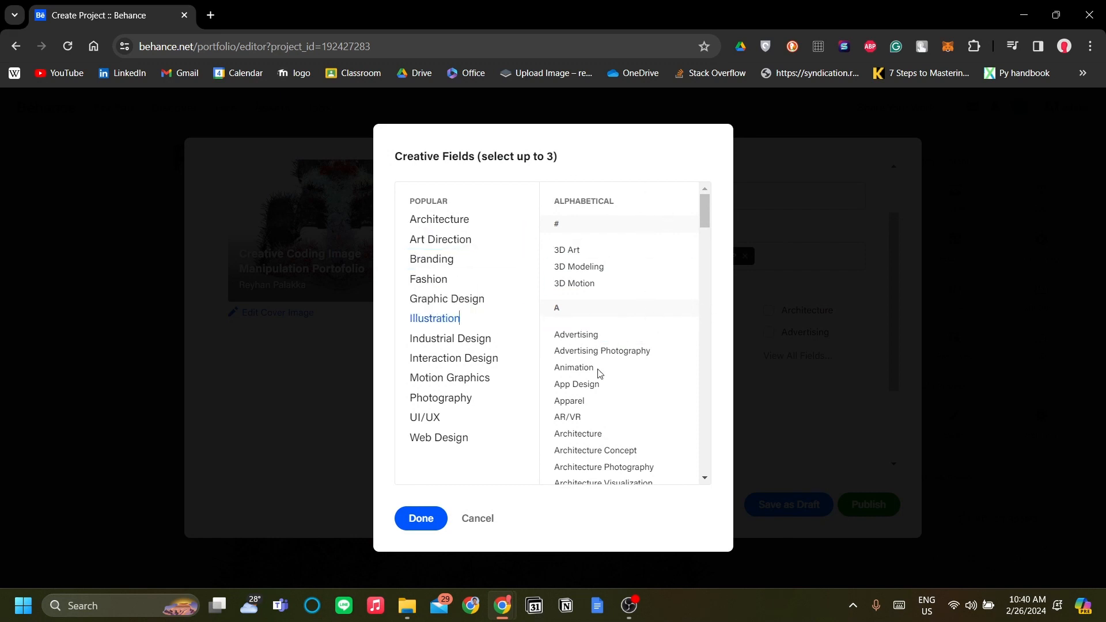
pyautogui.click(410, 521)
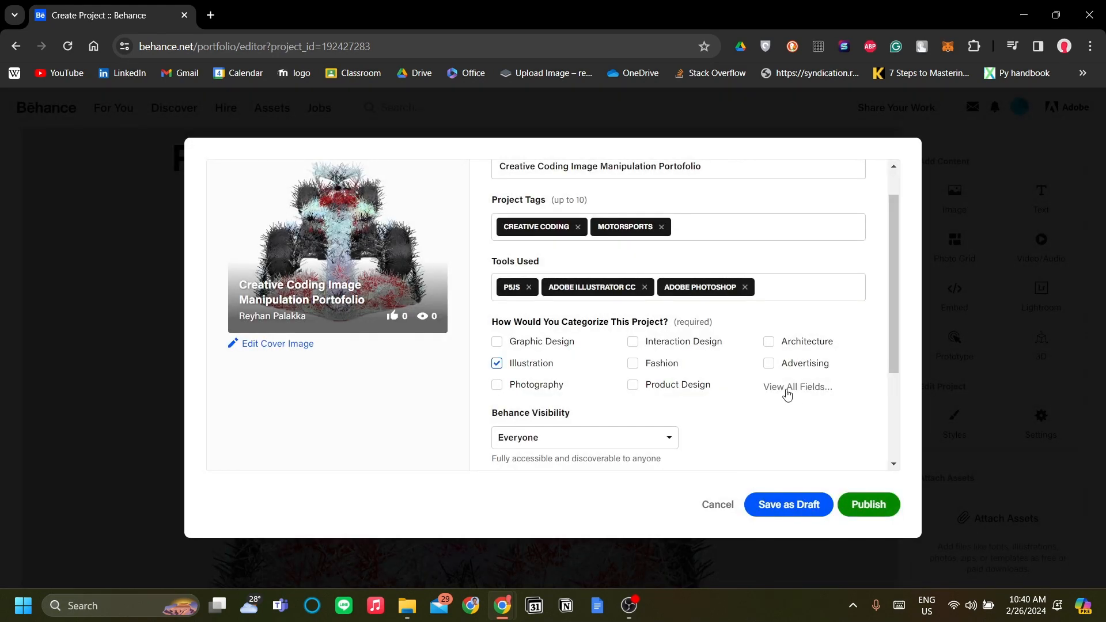
# - Look through the full list of creative fields for other suitable categories, keeping the current selection
pyautogui.click(787, 394)
pyautogui.scroll(-10, 680, 297)
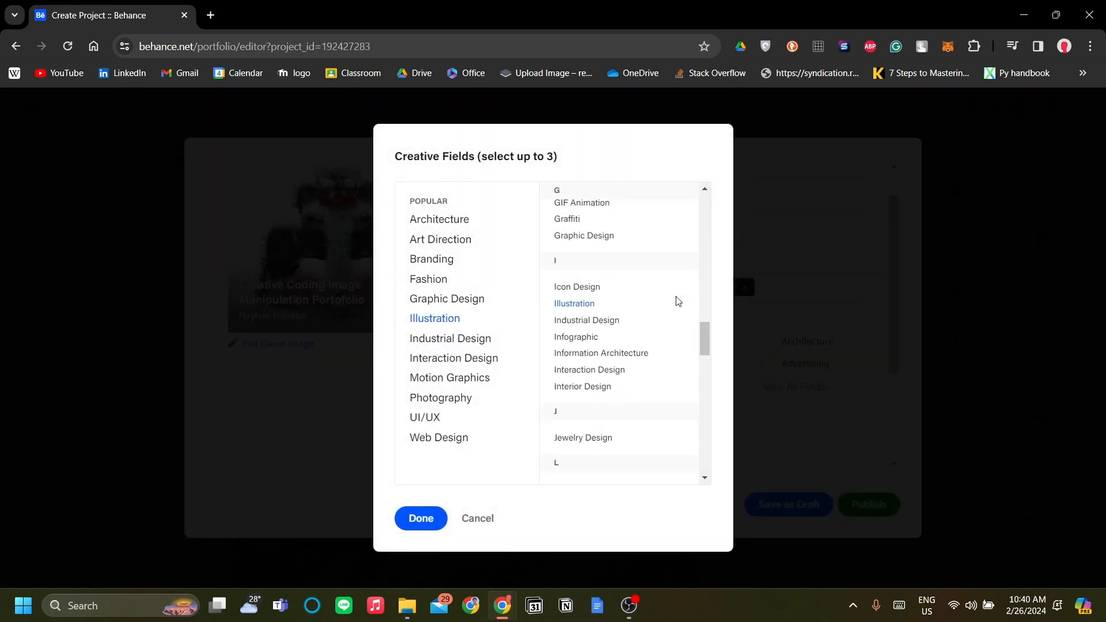
pyautogui.scroll(-7, 677, 299)
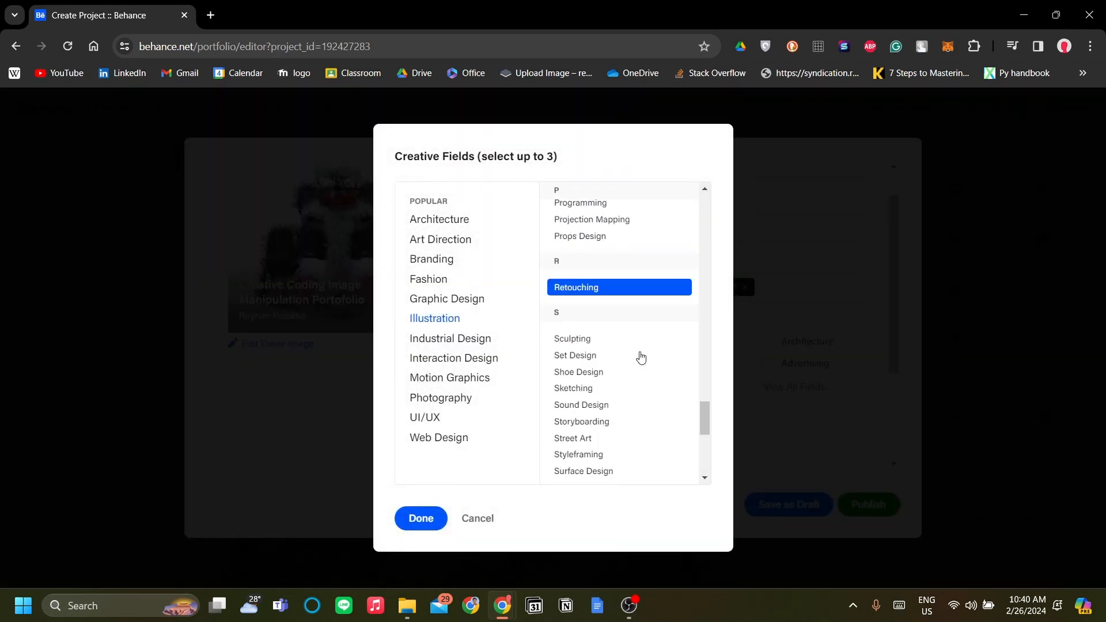
pyautogui.scroll(-5, 641, 357)
pyautogui.scroll(7, 639, 357)
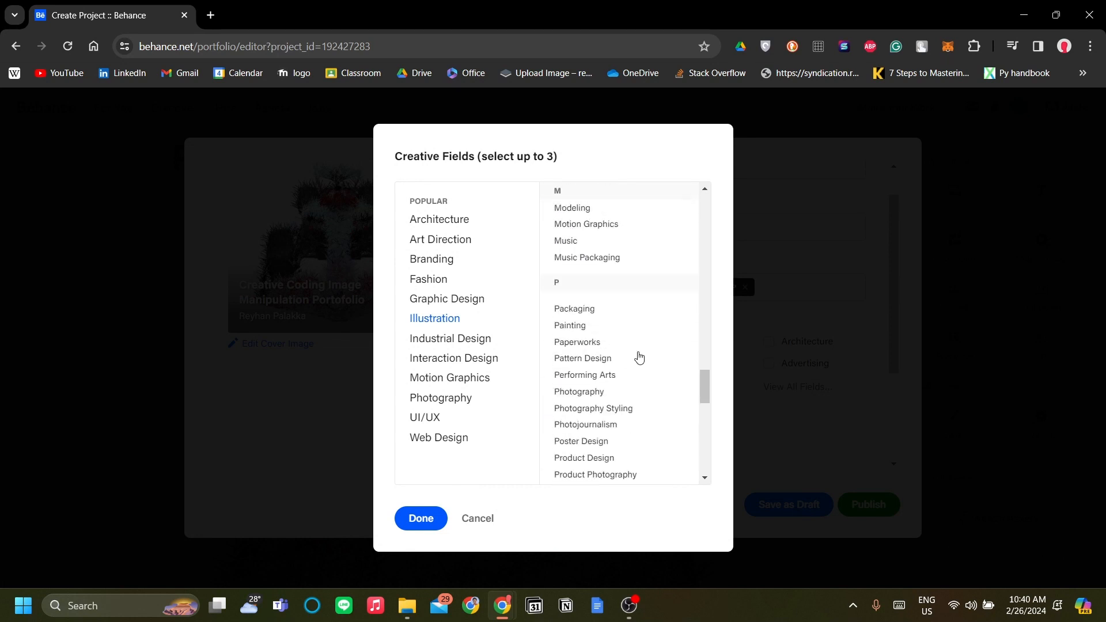
pyautogui.scroll(3, 639, 357)
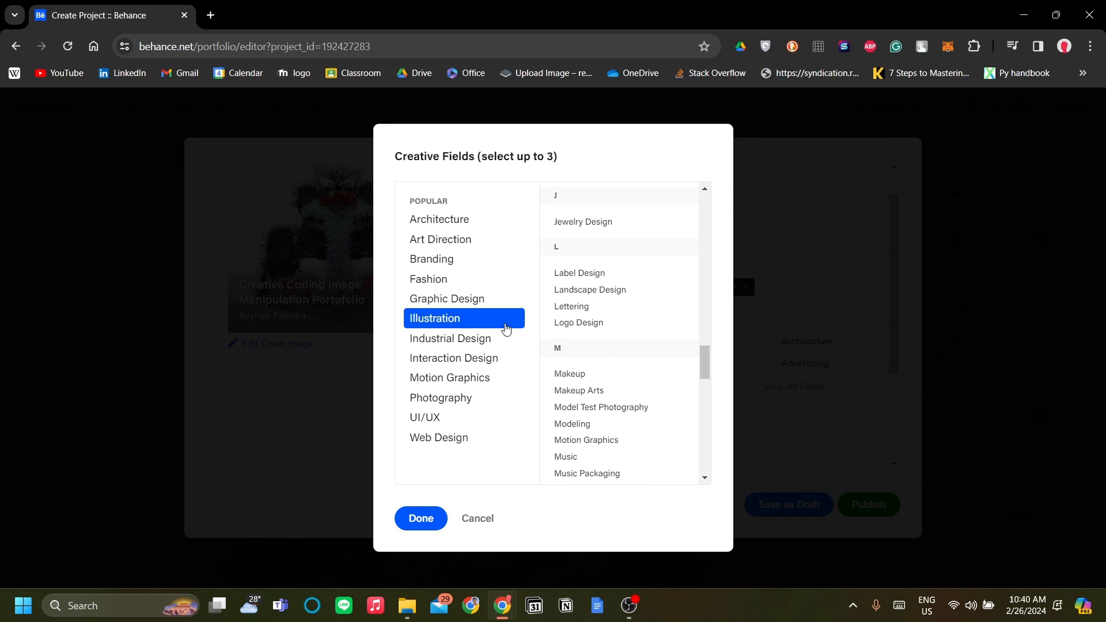
pyautogui.scroll(-2, 605, 380)
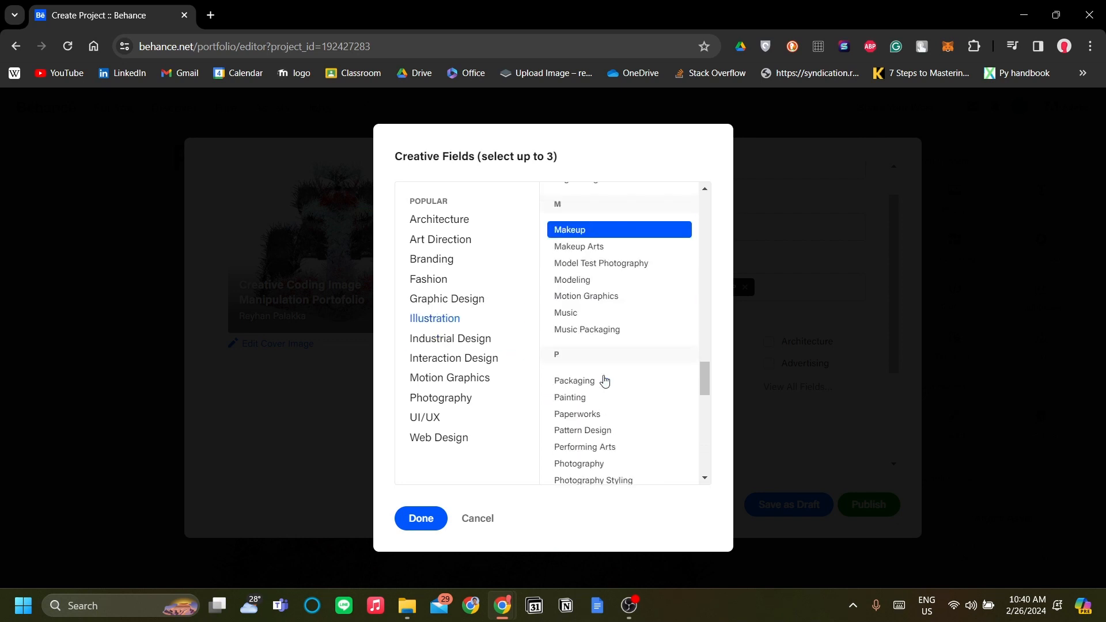
pyautogui.scroll(-4, 605, 380)
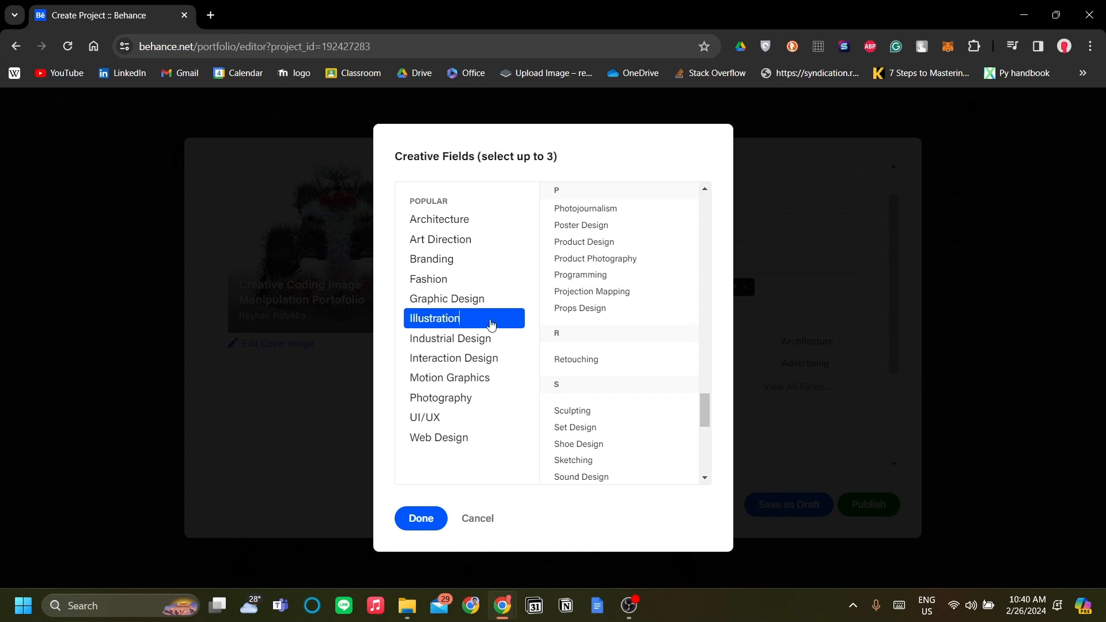
pyautogui.scroll(-4, 588, 341)
pyautogui.scroll(4, 587, 349)
pyautogui.scroll(5, 576, 317)
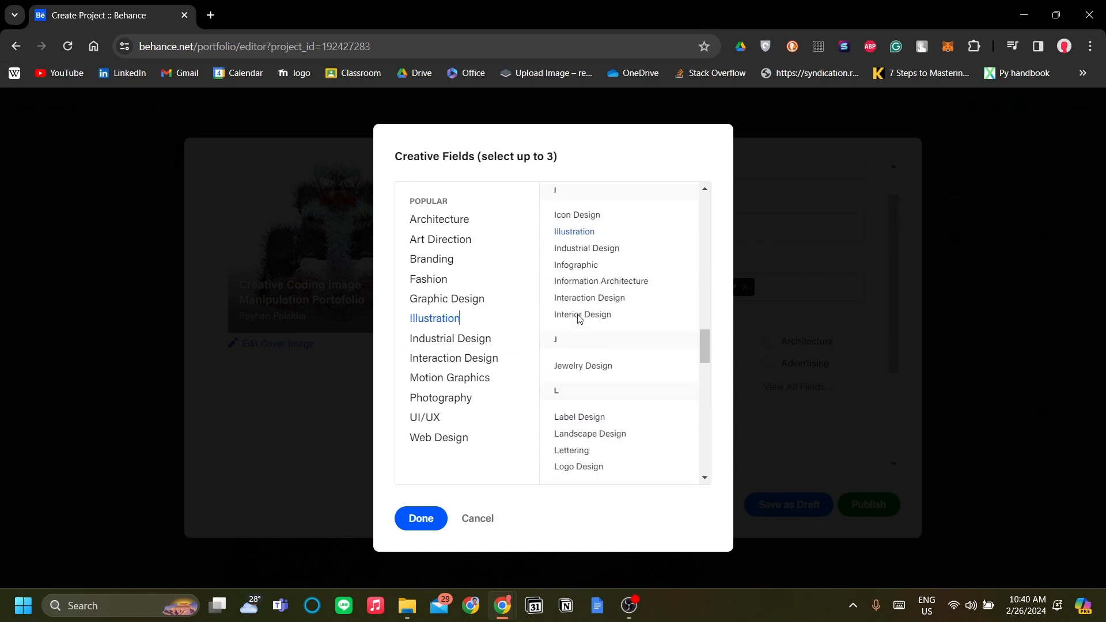
pyautogui.scroll(2, 579, 319)
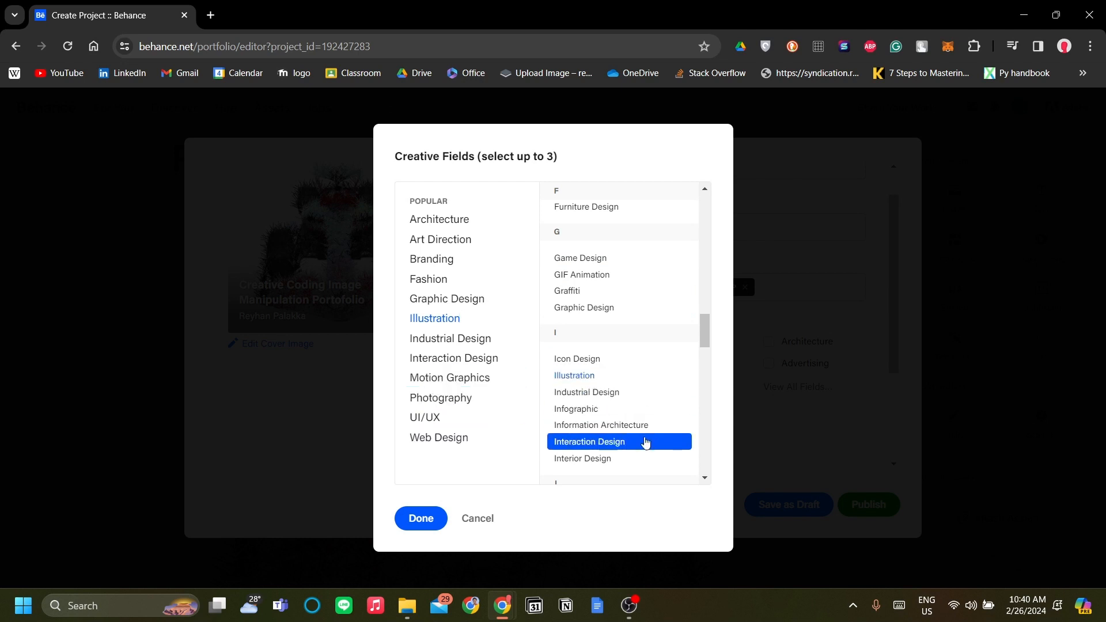
pyautogui.click(433, 520)
# - Review the completed project settings, including title, tags, tools, category, visibility, copyright and adult-content option
pyautogui.scroll(-3, 771, 371)
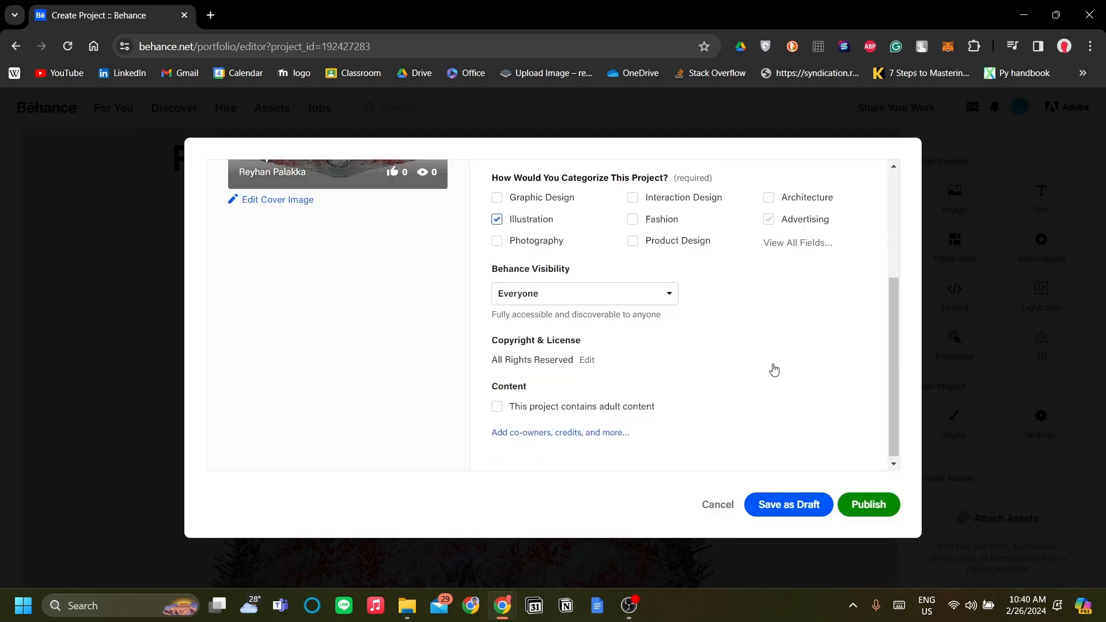
pyautogui.scroll(4, 754, 389)
pyautogui.scroll(-3, 753, 388)
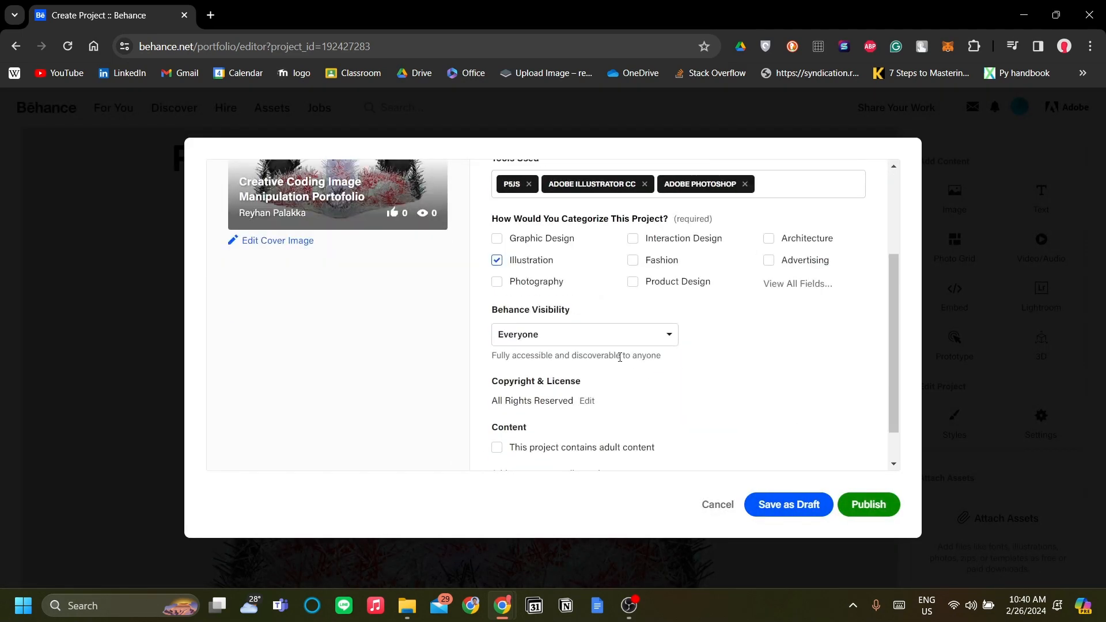
pyautogui.scroll(3, 673, 351)
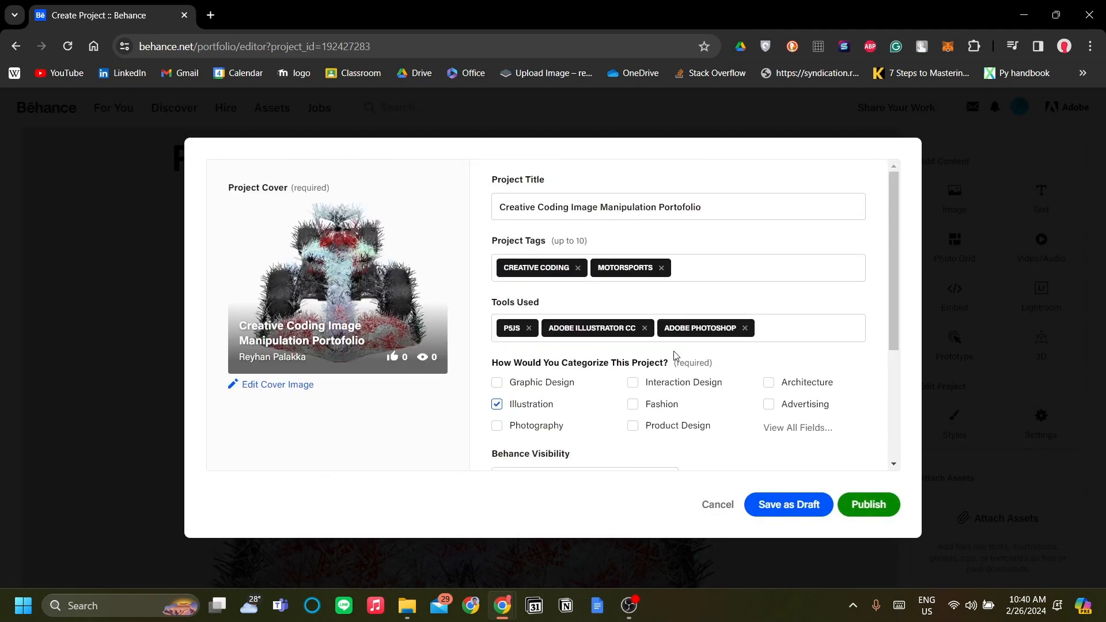
pyautogui.scroll(-3, 667, 360)
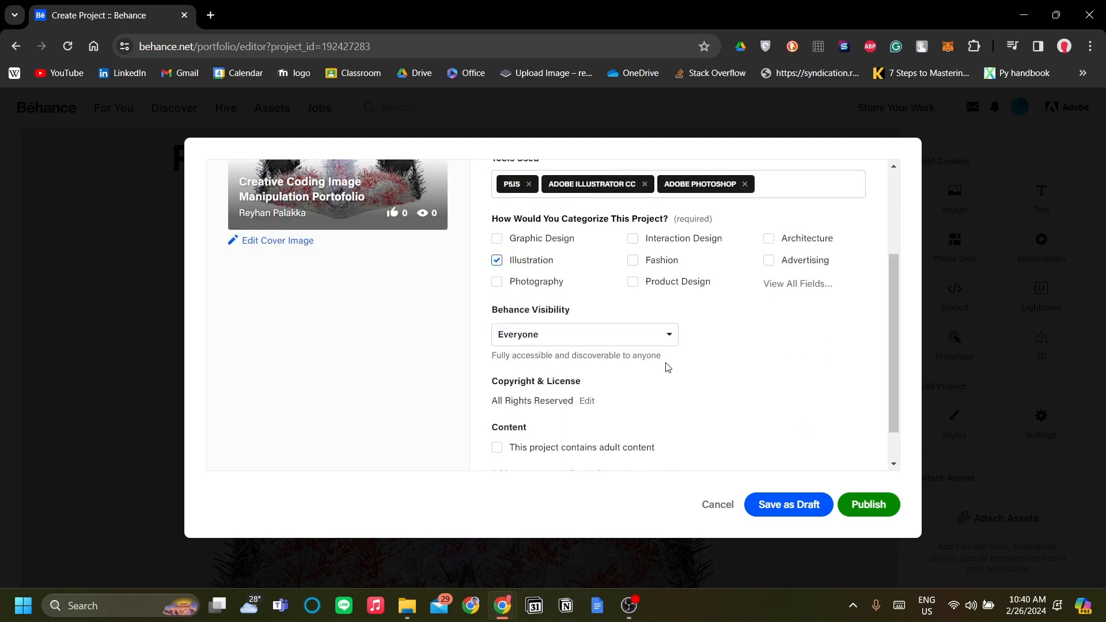
pyautogui.scroll(-1, 692, 378)
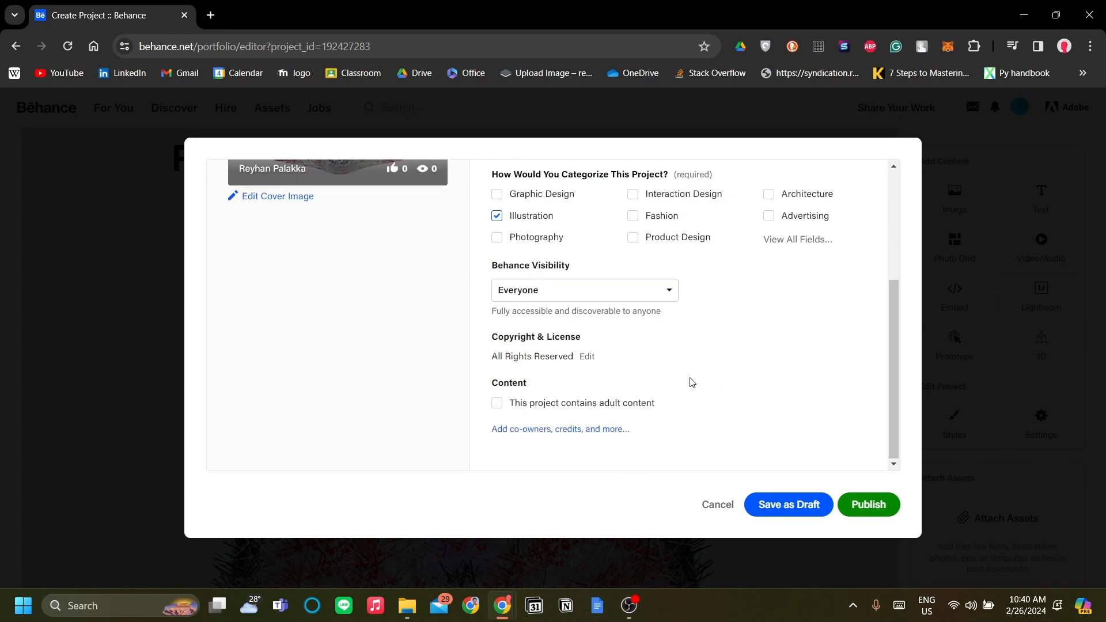
pyautogui.scroll(4, 724, 363)
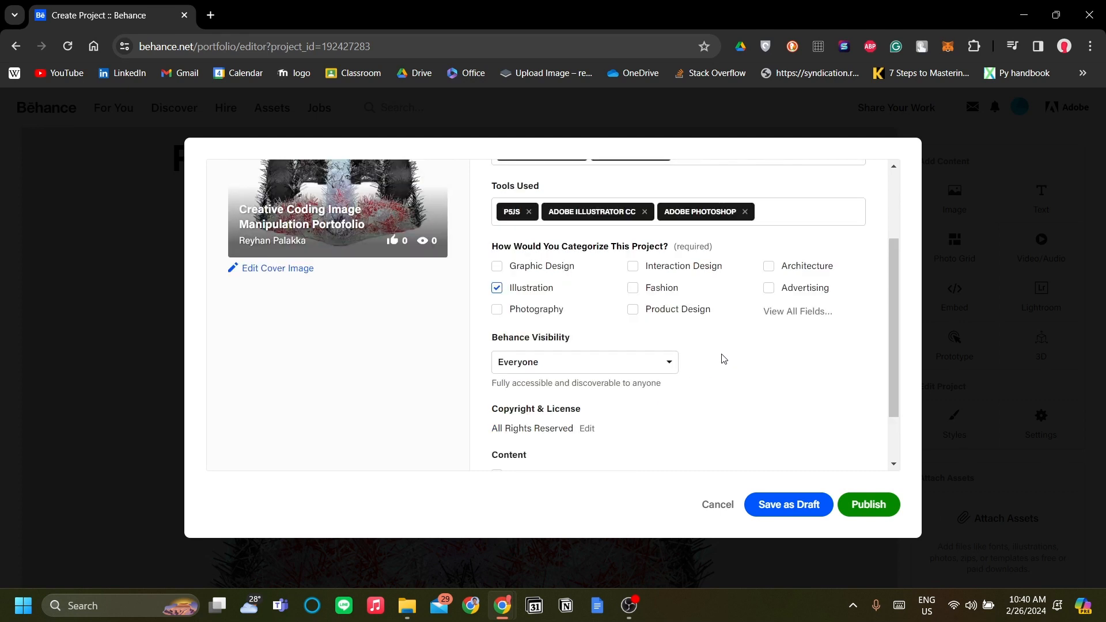
pyautogui.scroll(-4, 728, 345)
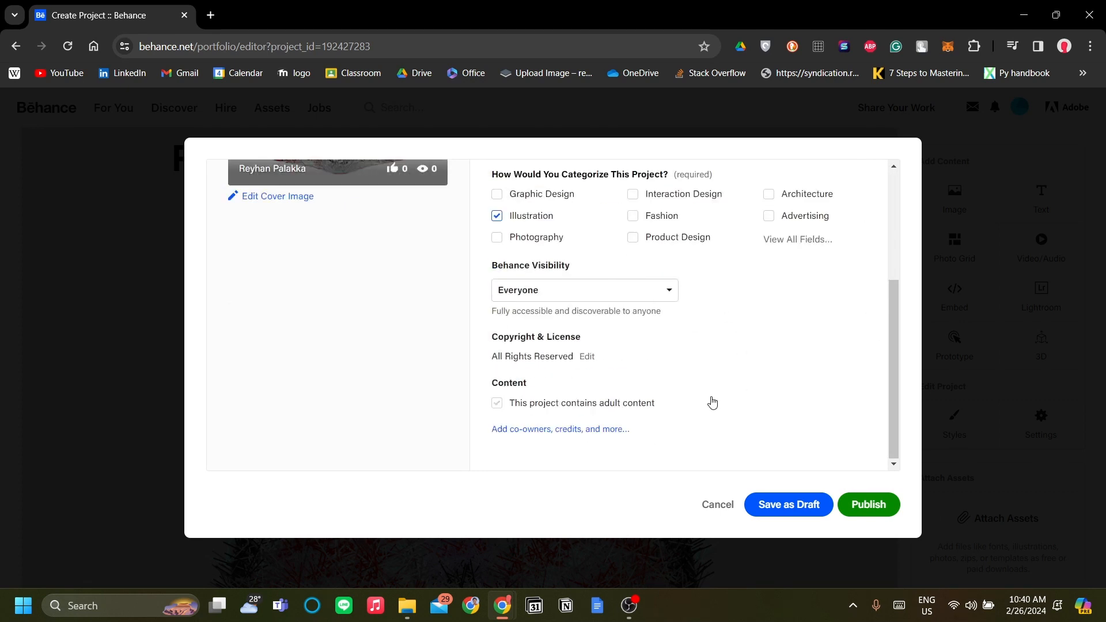
pyautogui.scroll(3, 721, 426)
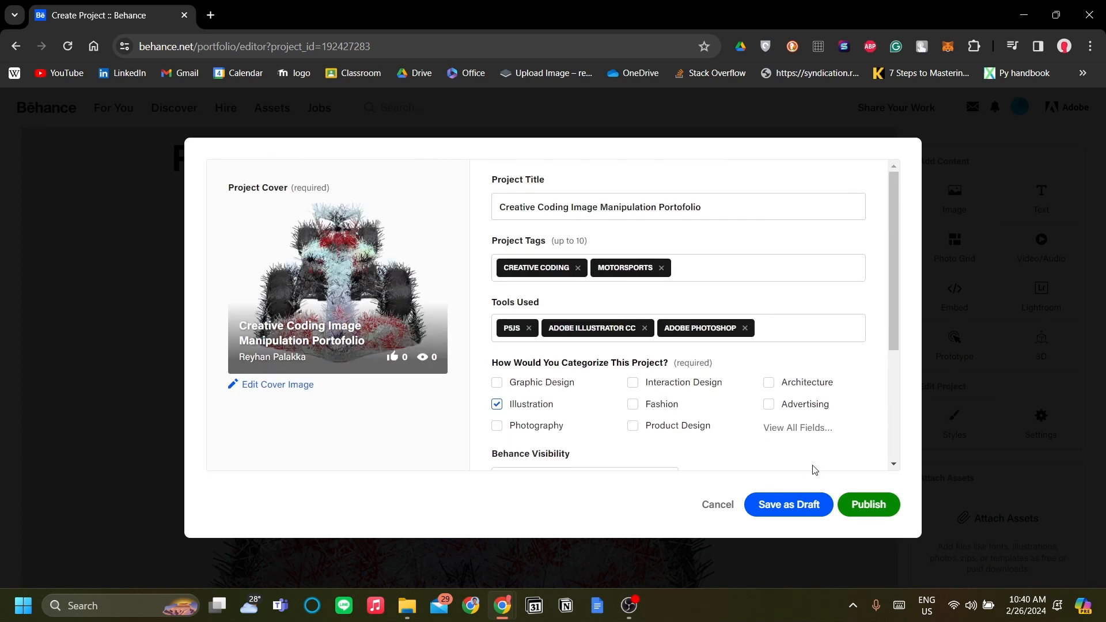
# - Publish the project with the current settings
pyautogui.rightClick(869, 507)
pyautogui.click(889, 449)
pyautogui.click(873, 510)
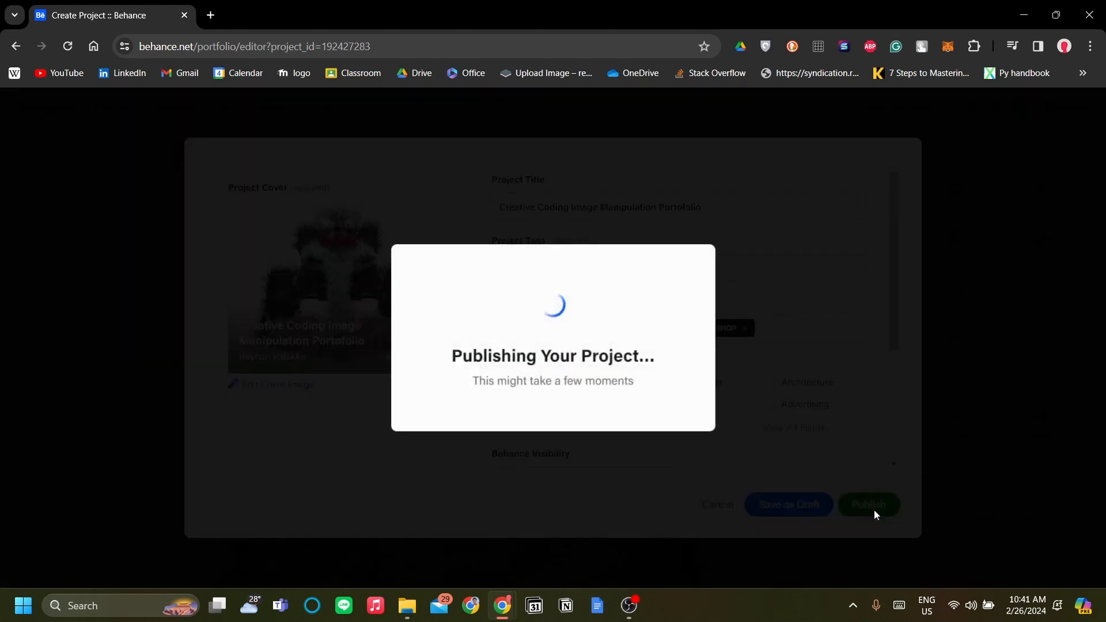